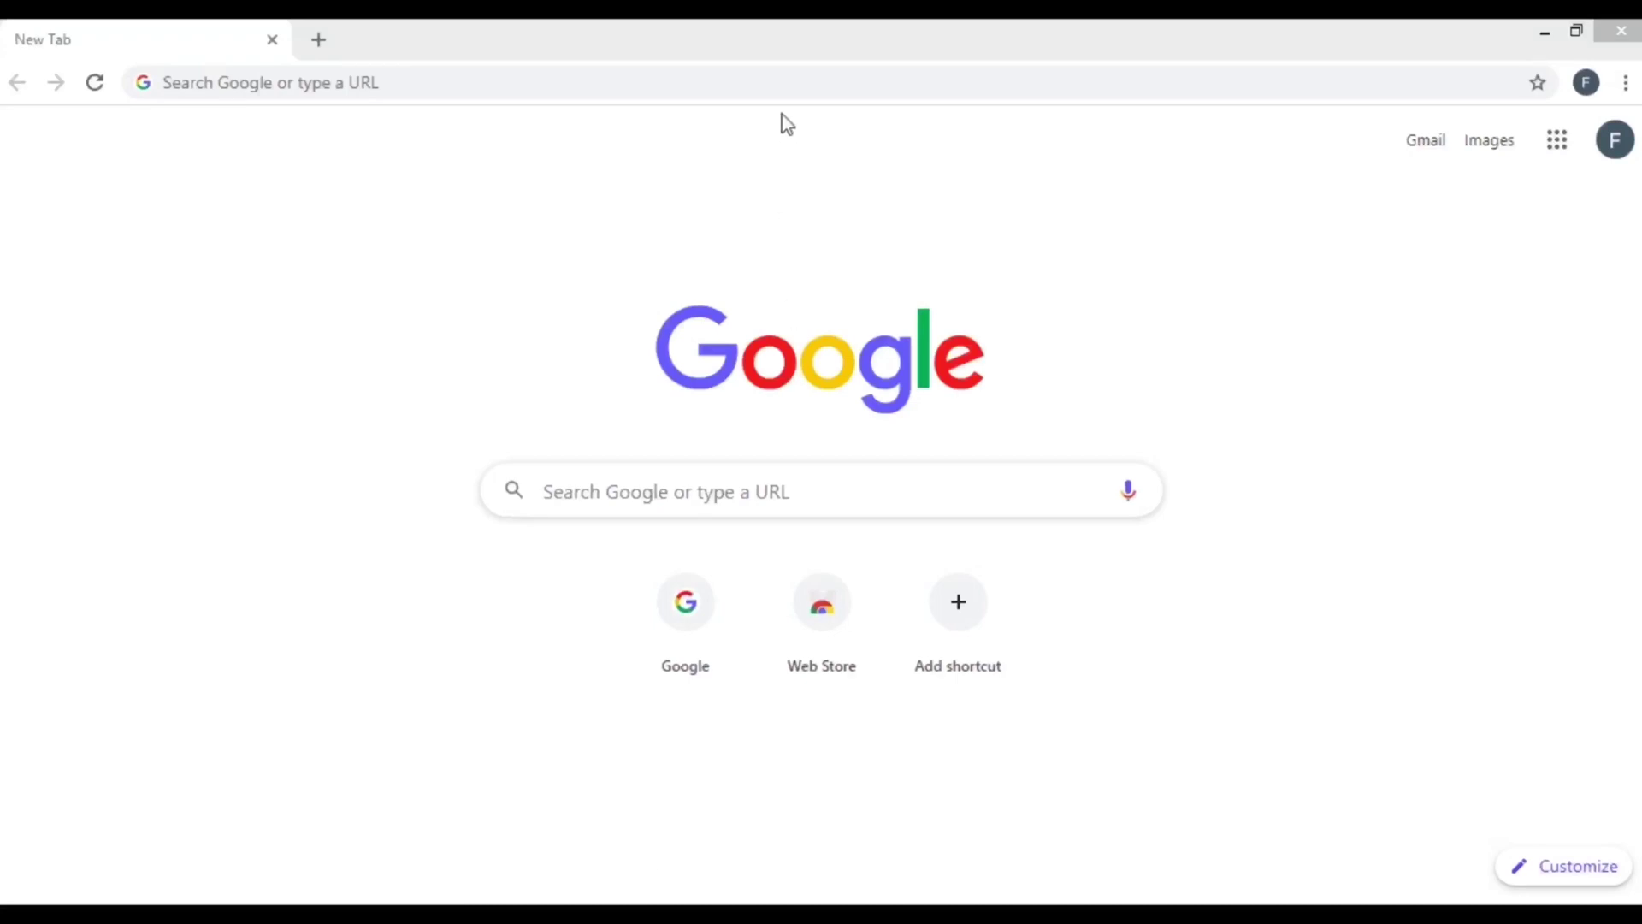
Step: Search Google for youtube, open the YouTube home page from the results and dismiss its notification request
click(781, 82)
click(839, 492)
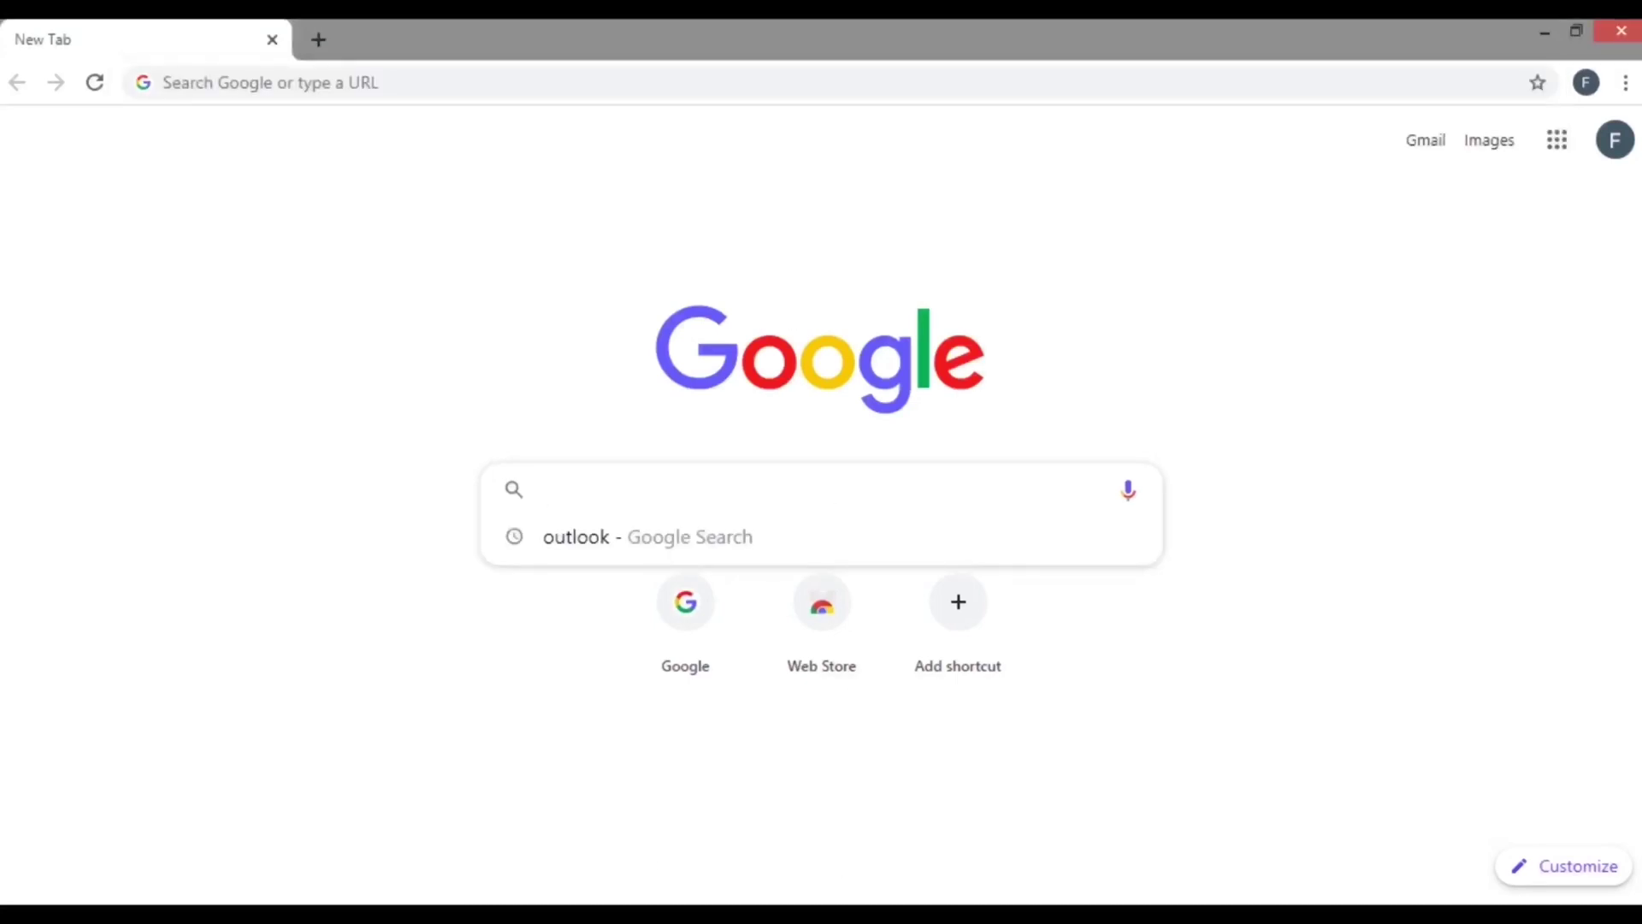
text(youtube)
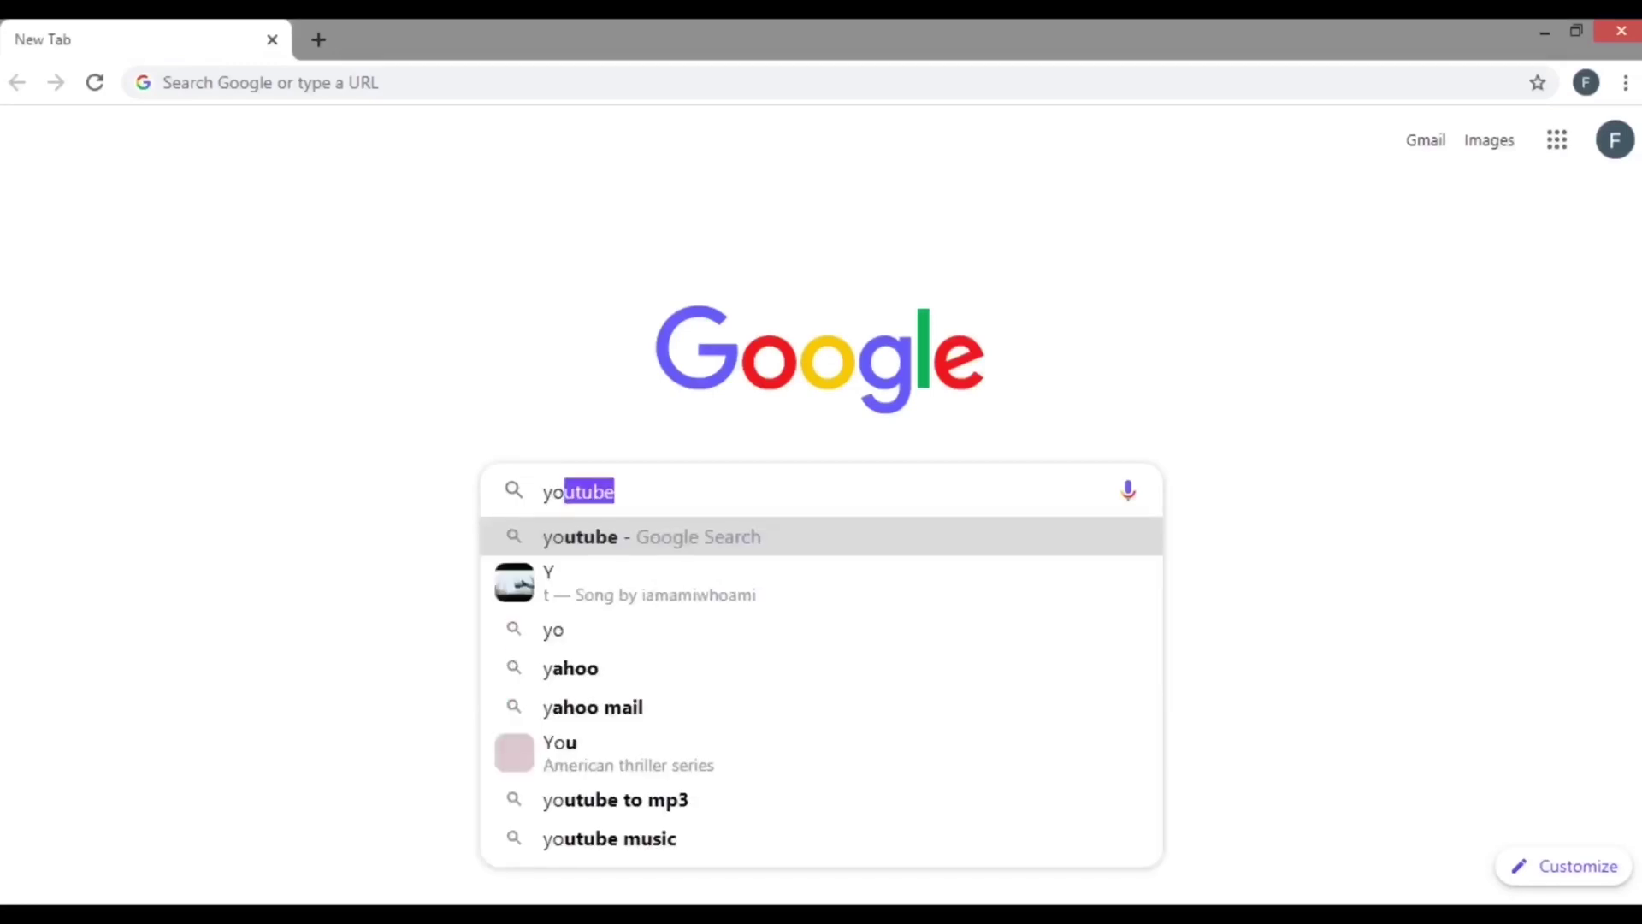
key(Return)
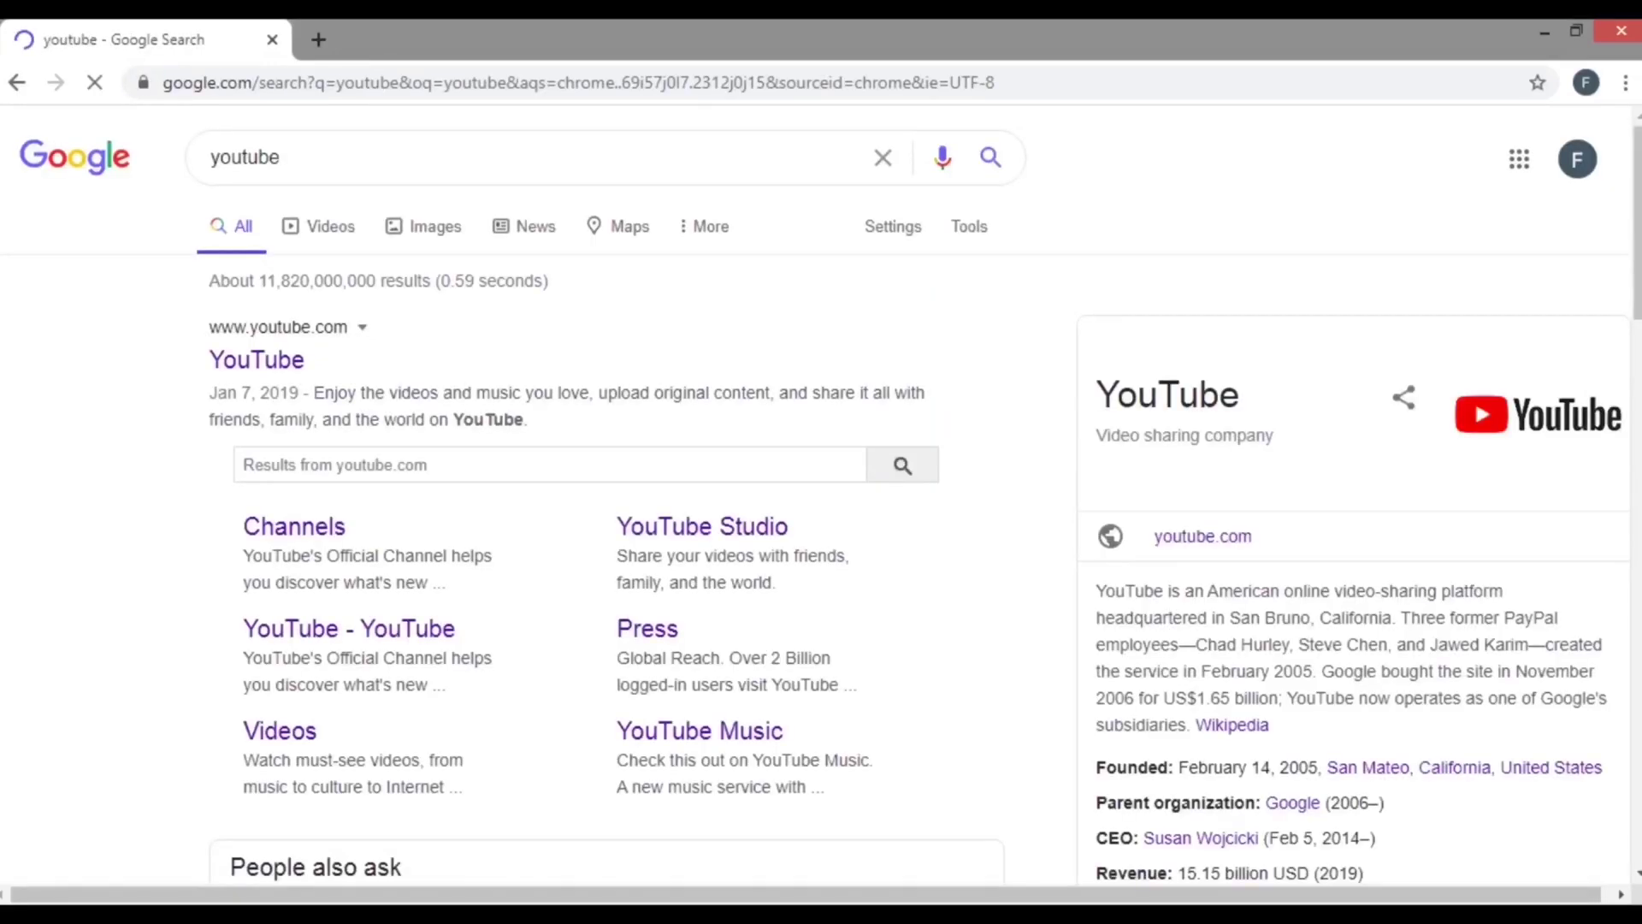
click(299, 363)
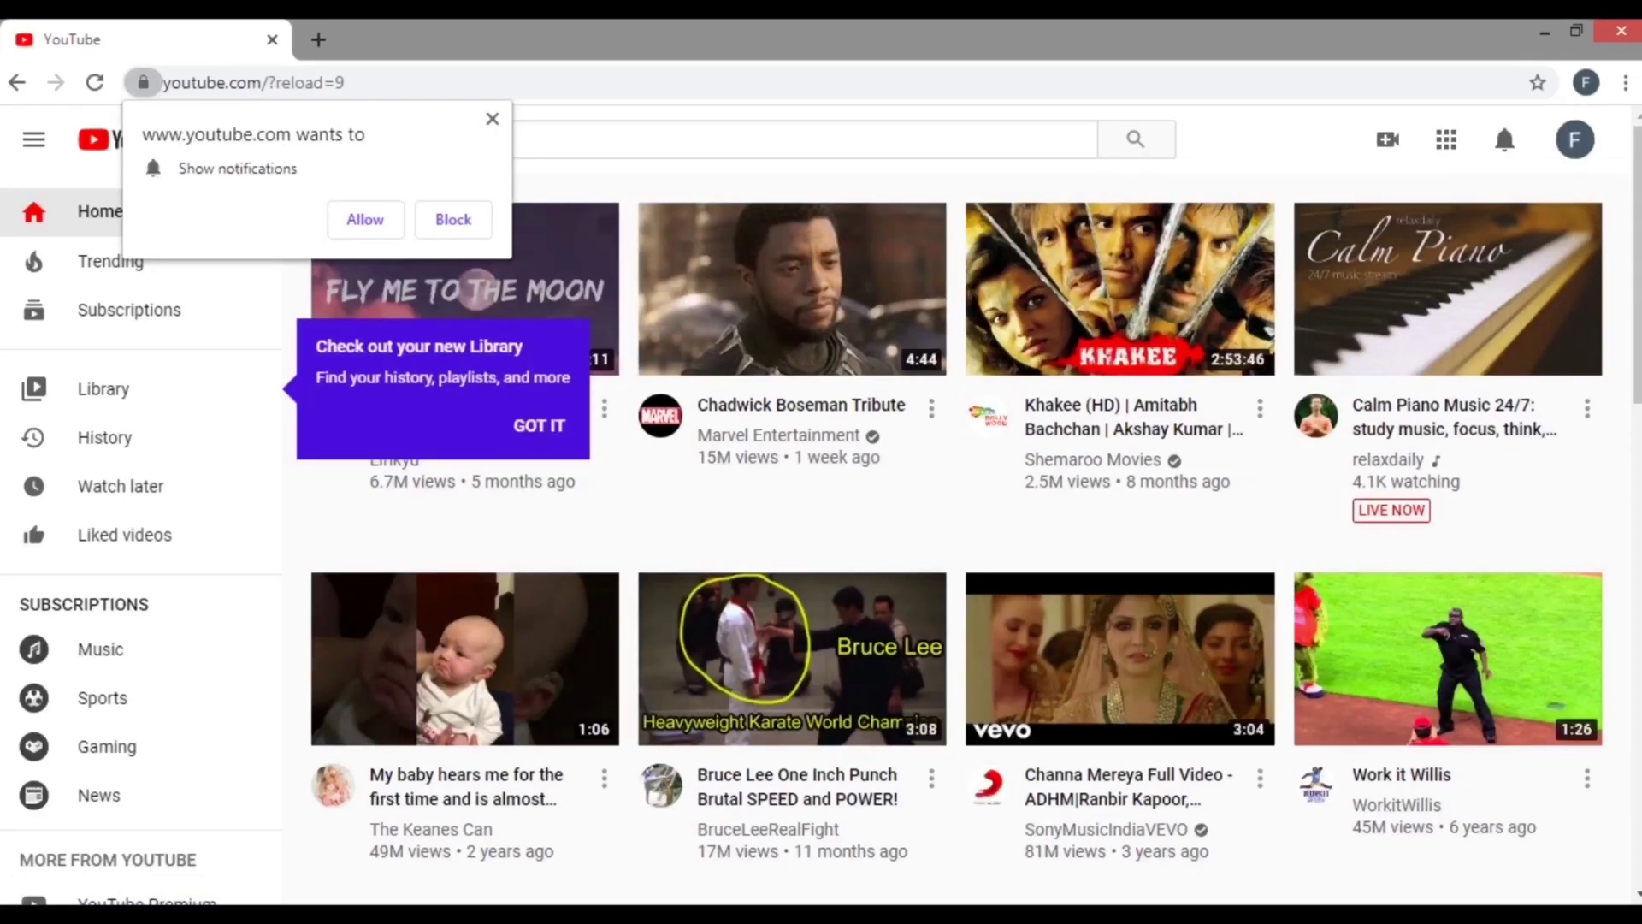
click(492, 119)
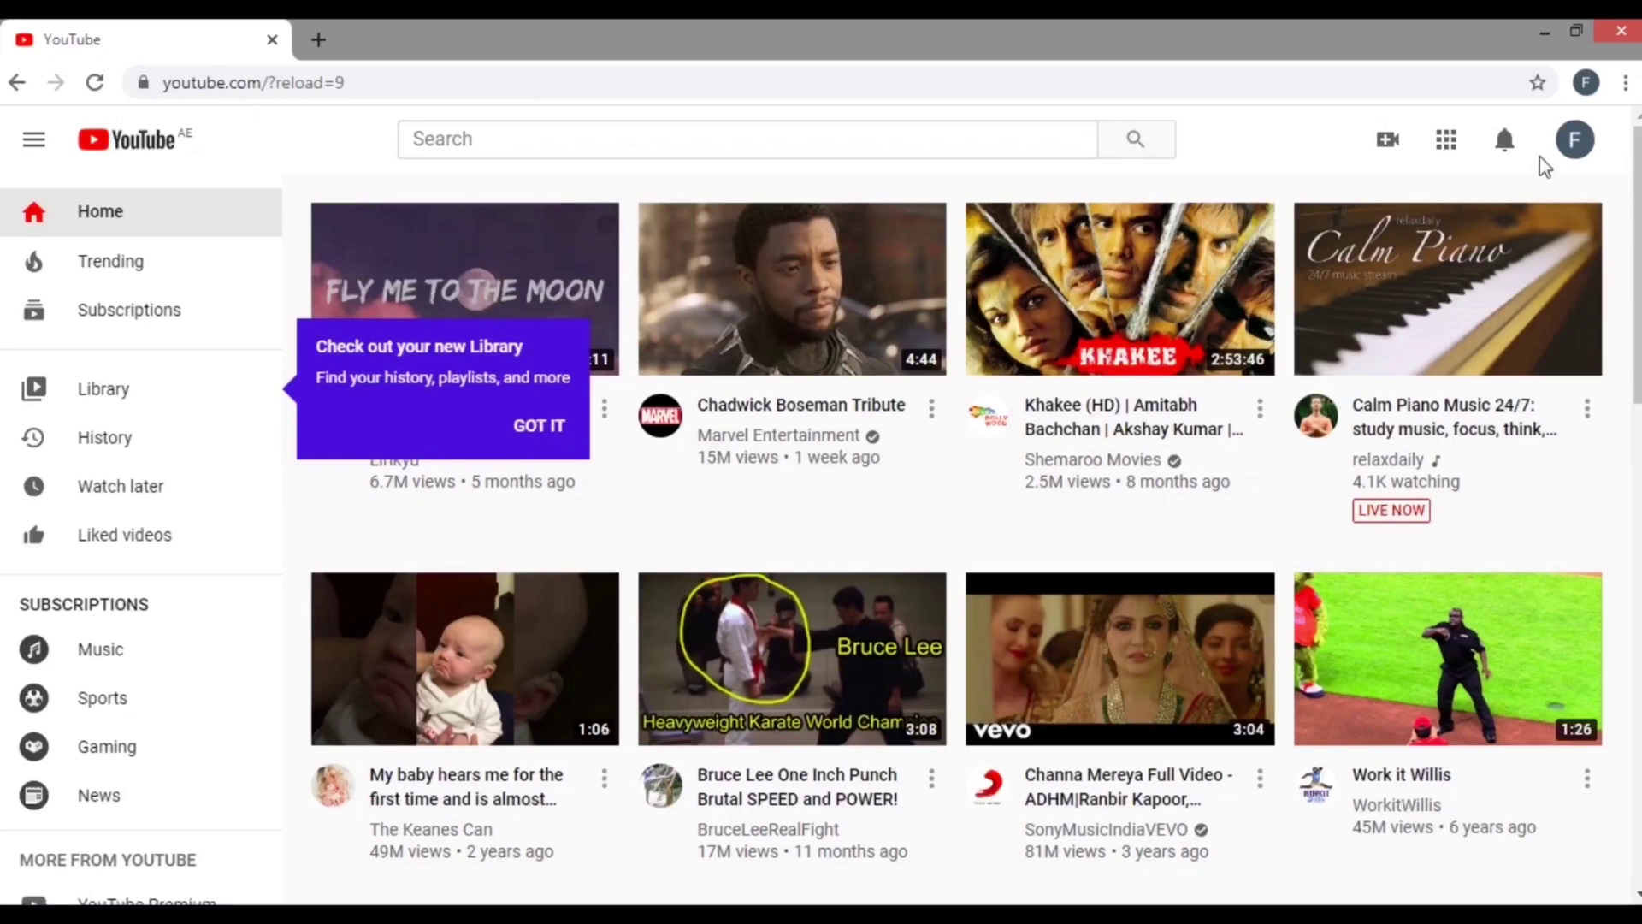
Step: Start creating a new channel from the account options, choosing to use a custom name
click(1574, 144)
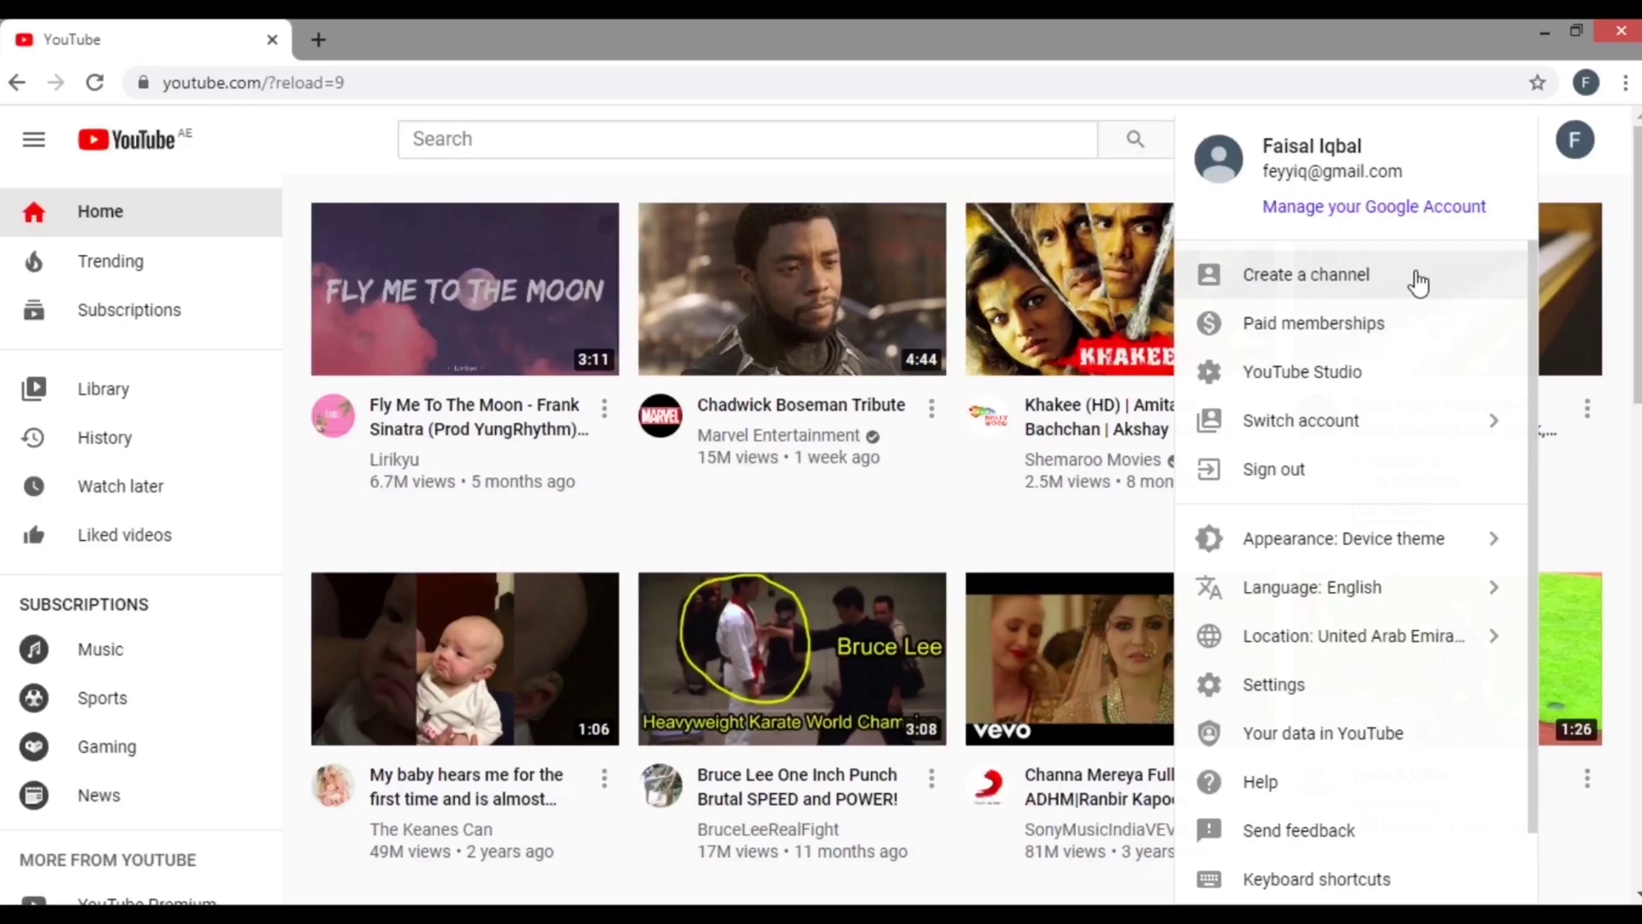
click(1417, 280)
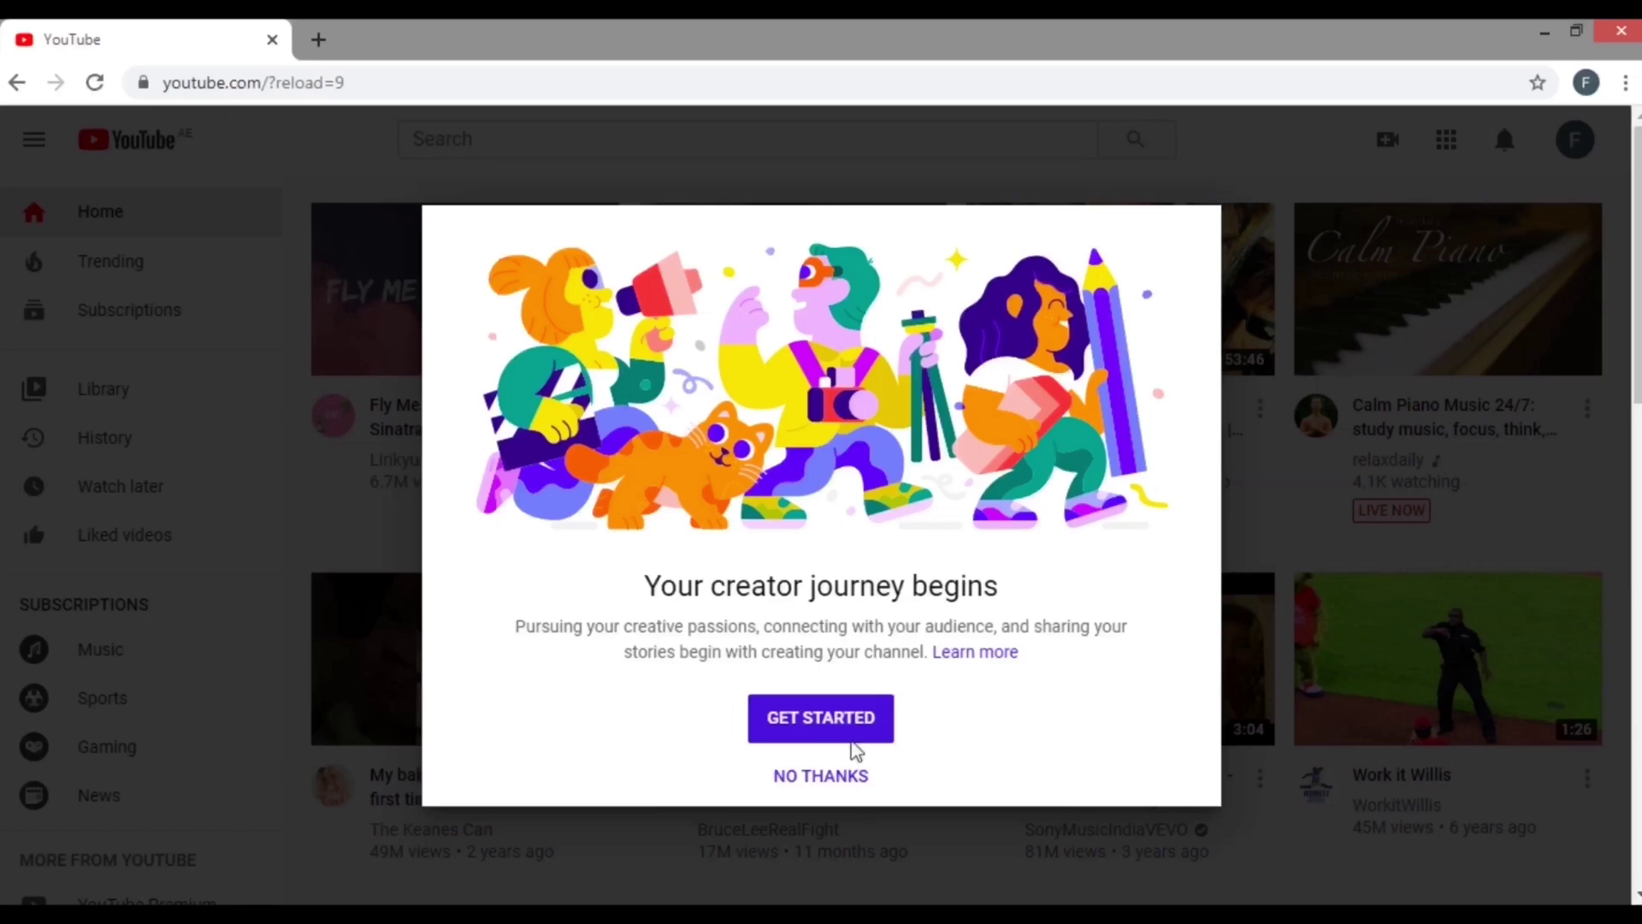
click(846, 720)
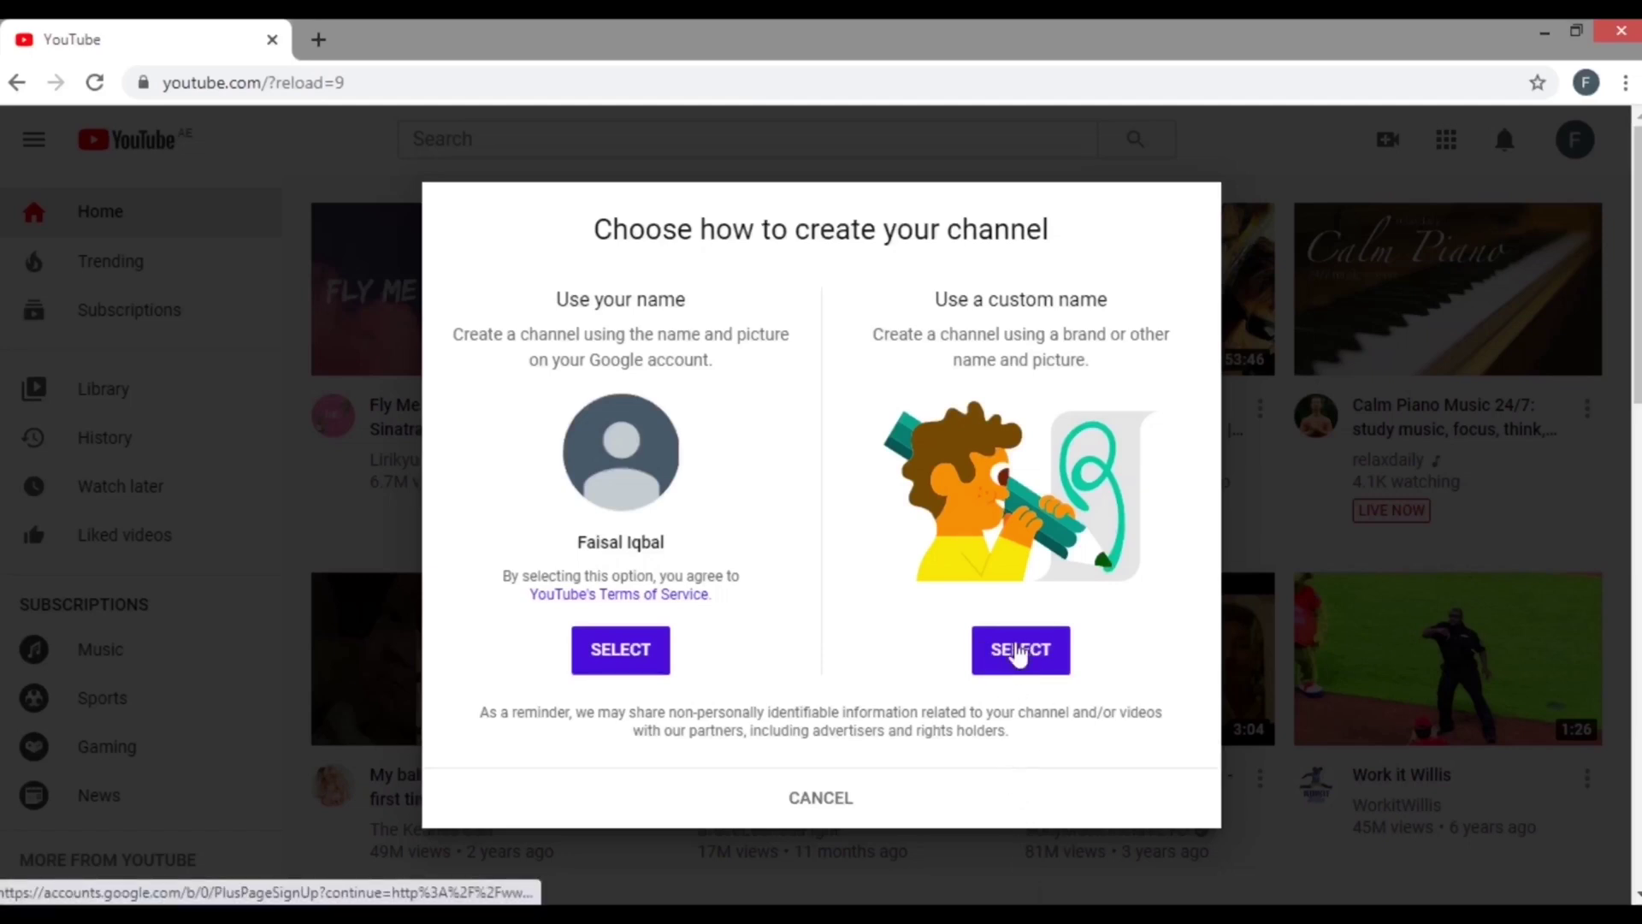
click(1018, 653)
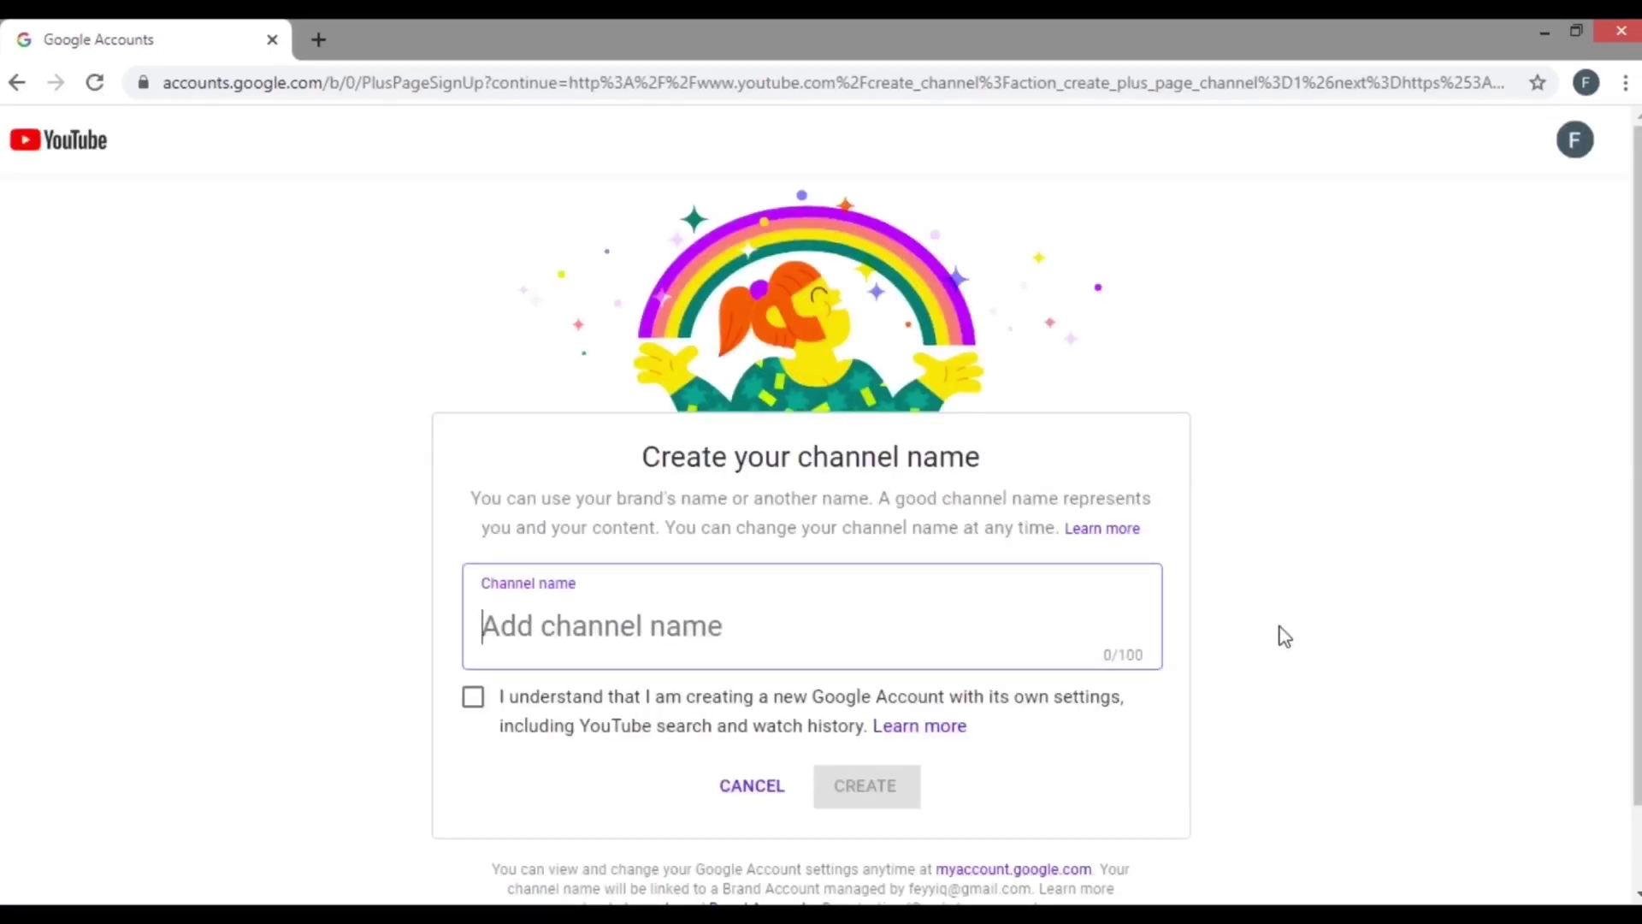
Step: Name the channel feyiq, accept the new Google Account acknowledgement and create the channel
scroll(1280, 633, down, 2)
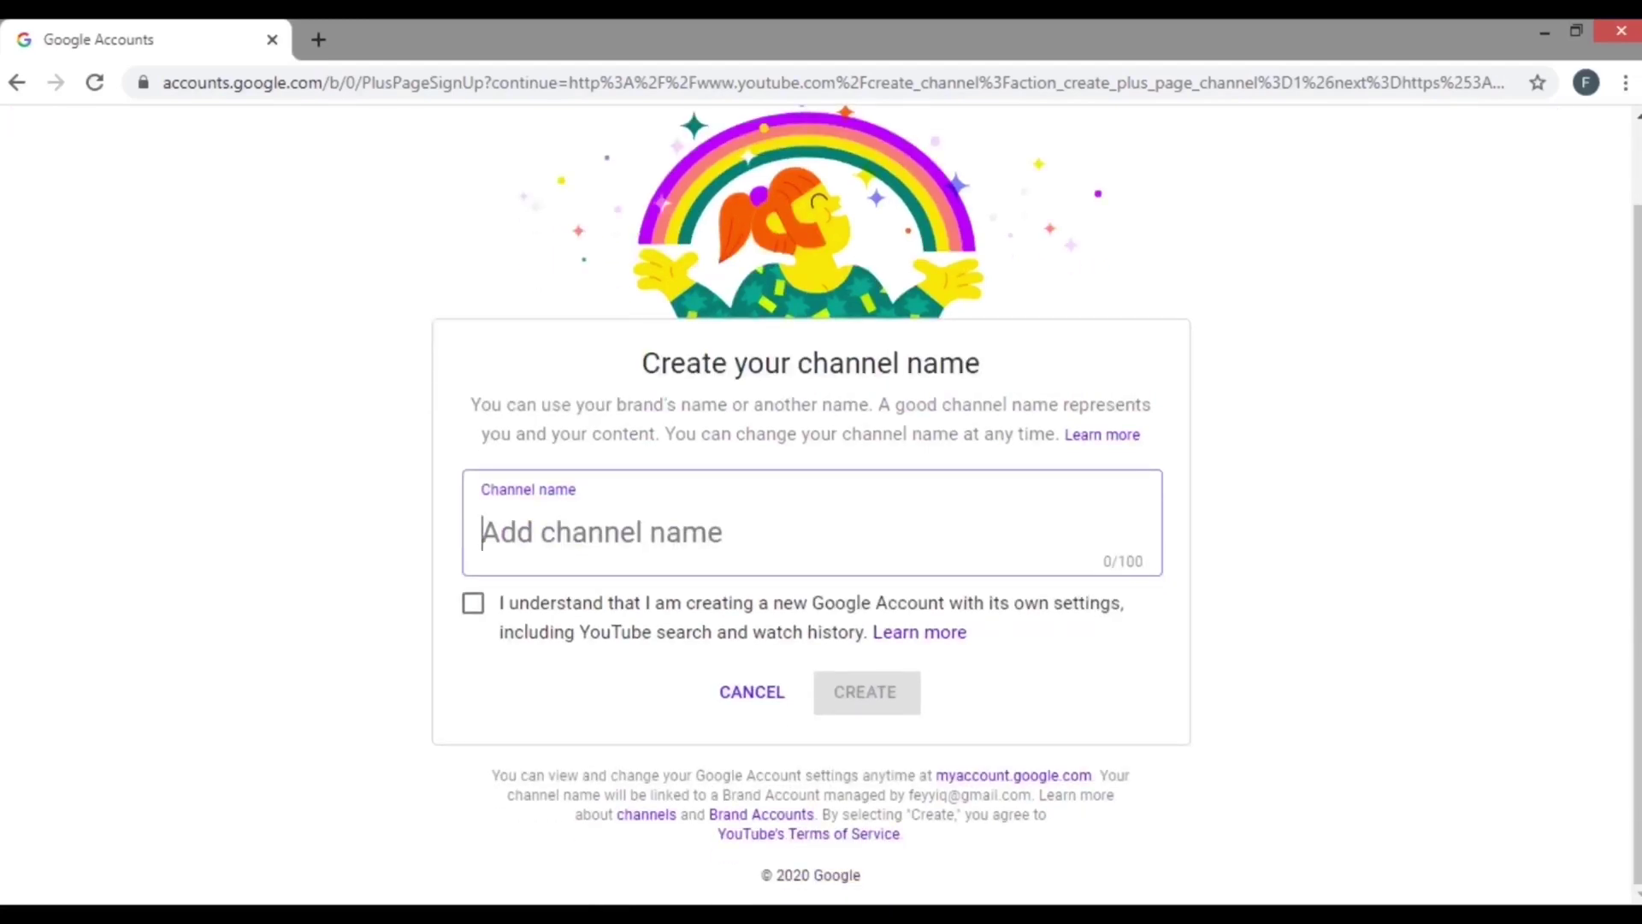
text(feyiq)
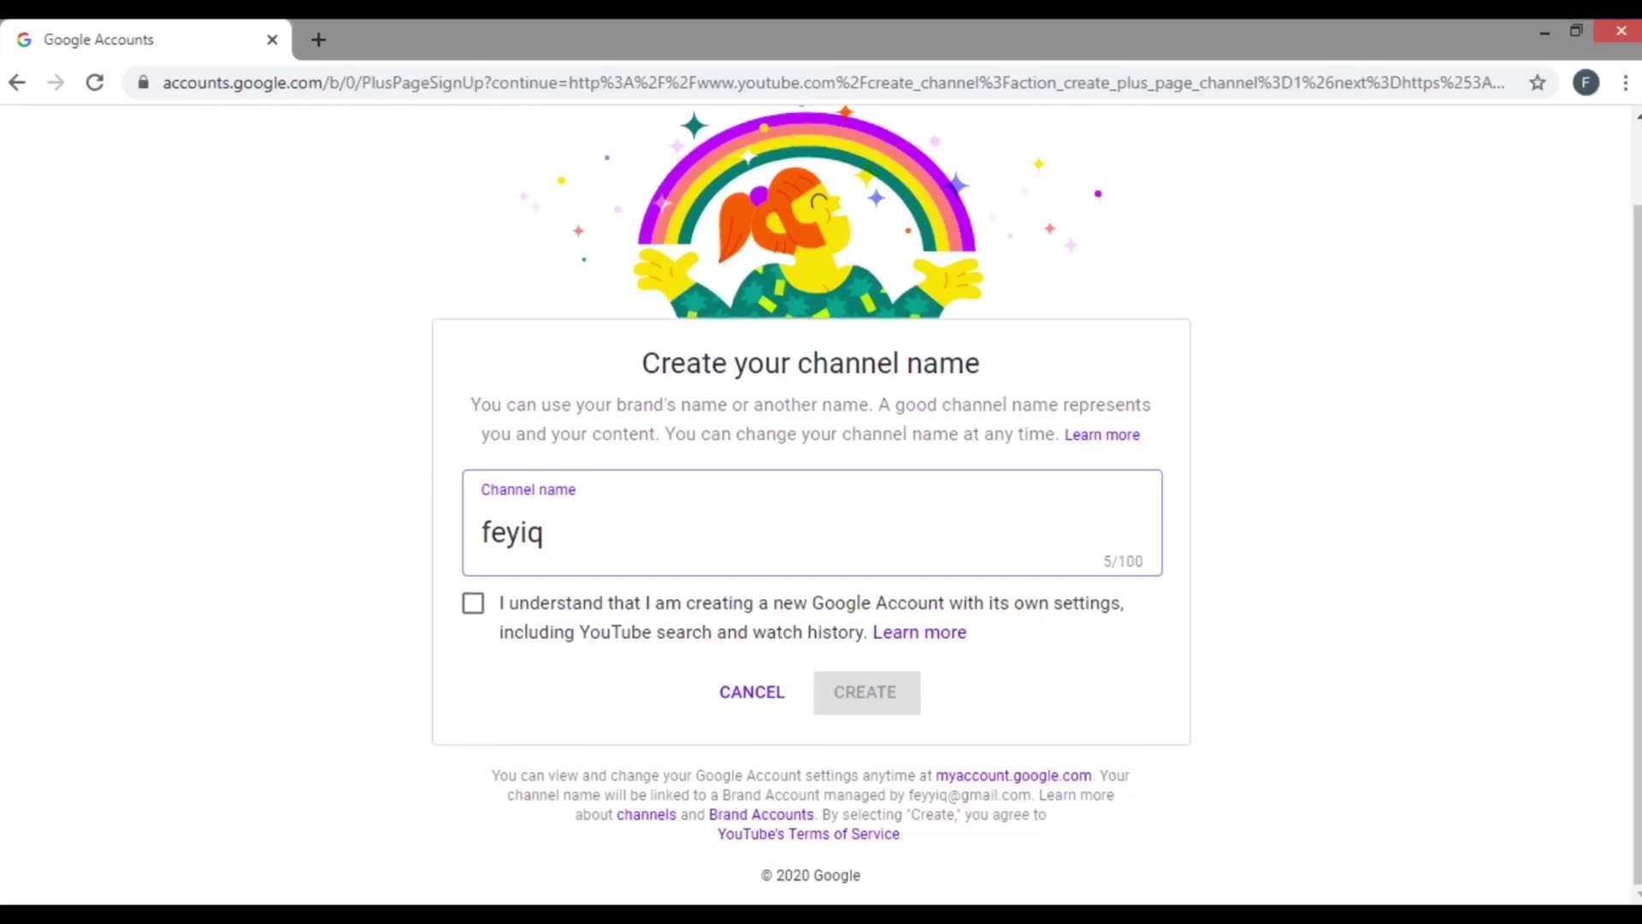
click(480, 630)
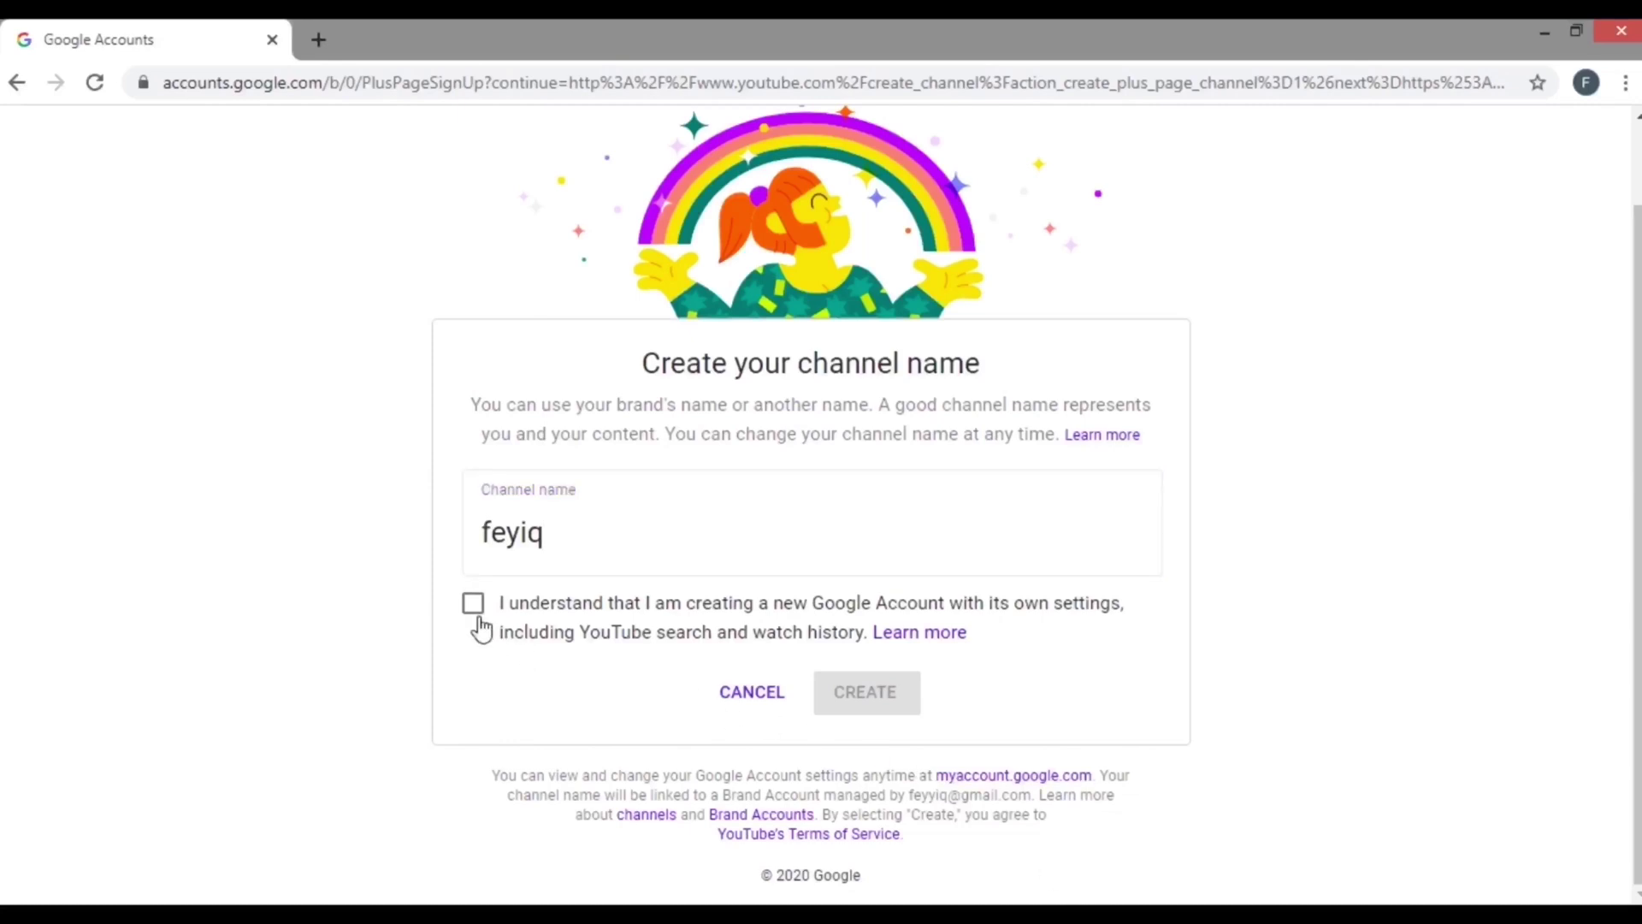
click(480, 626)
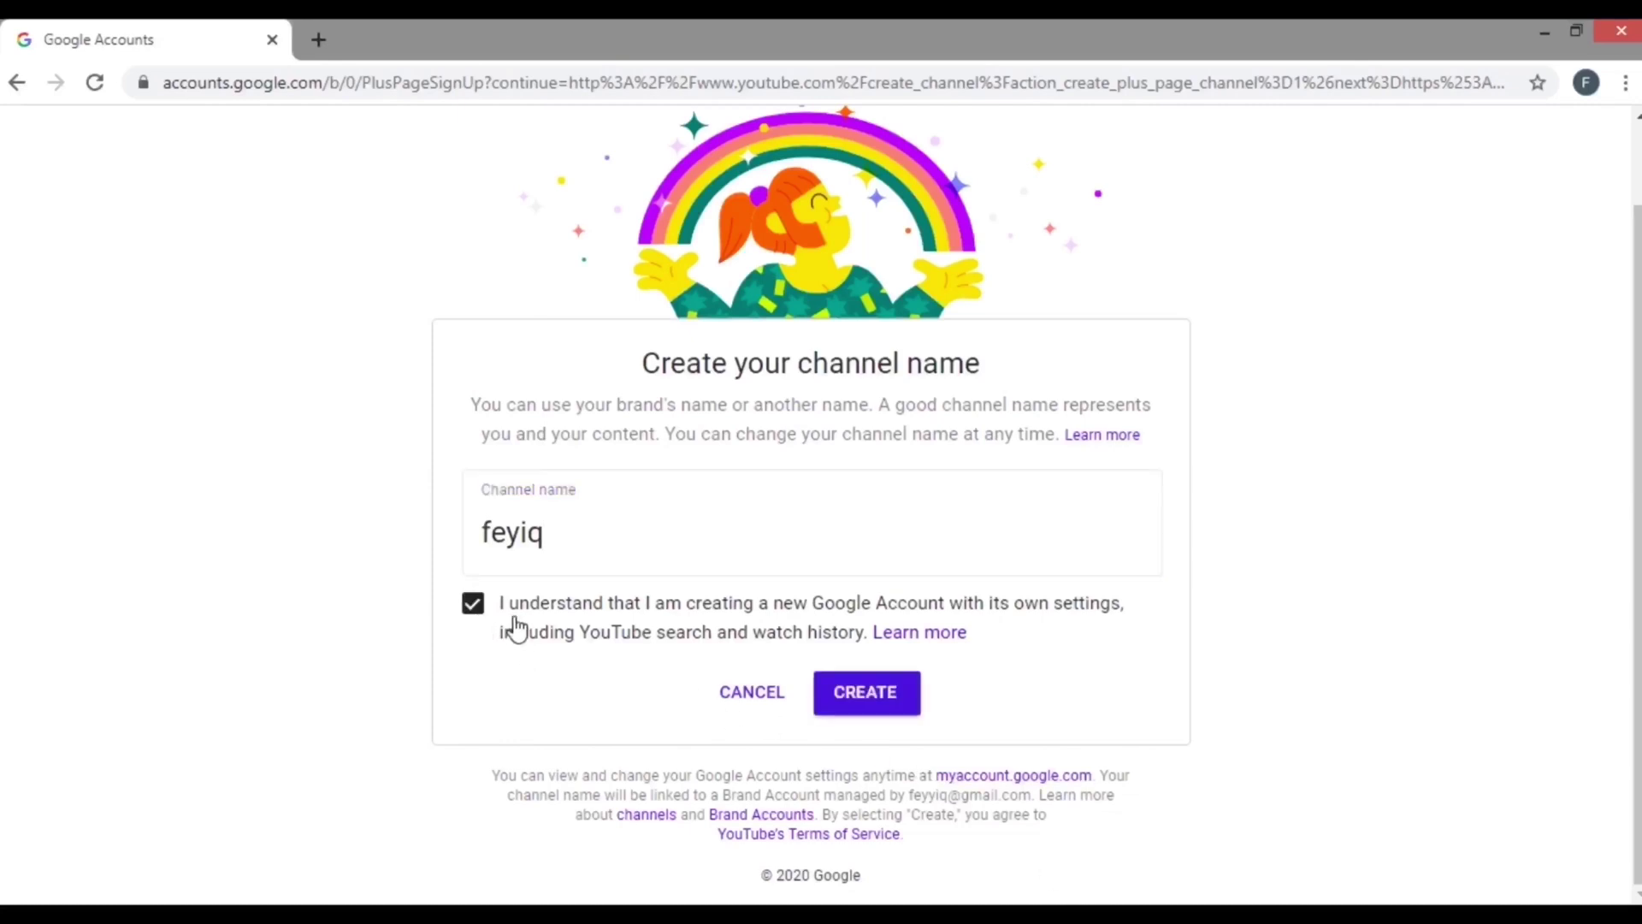
click(864, 694)
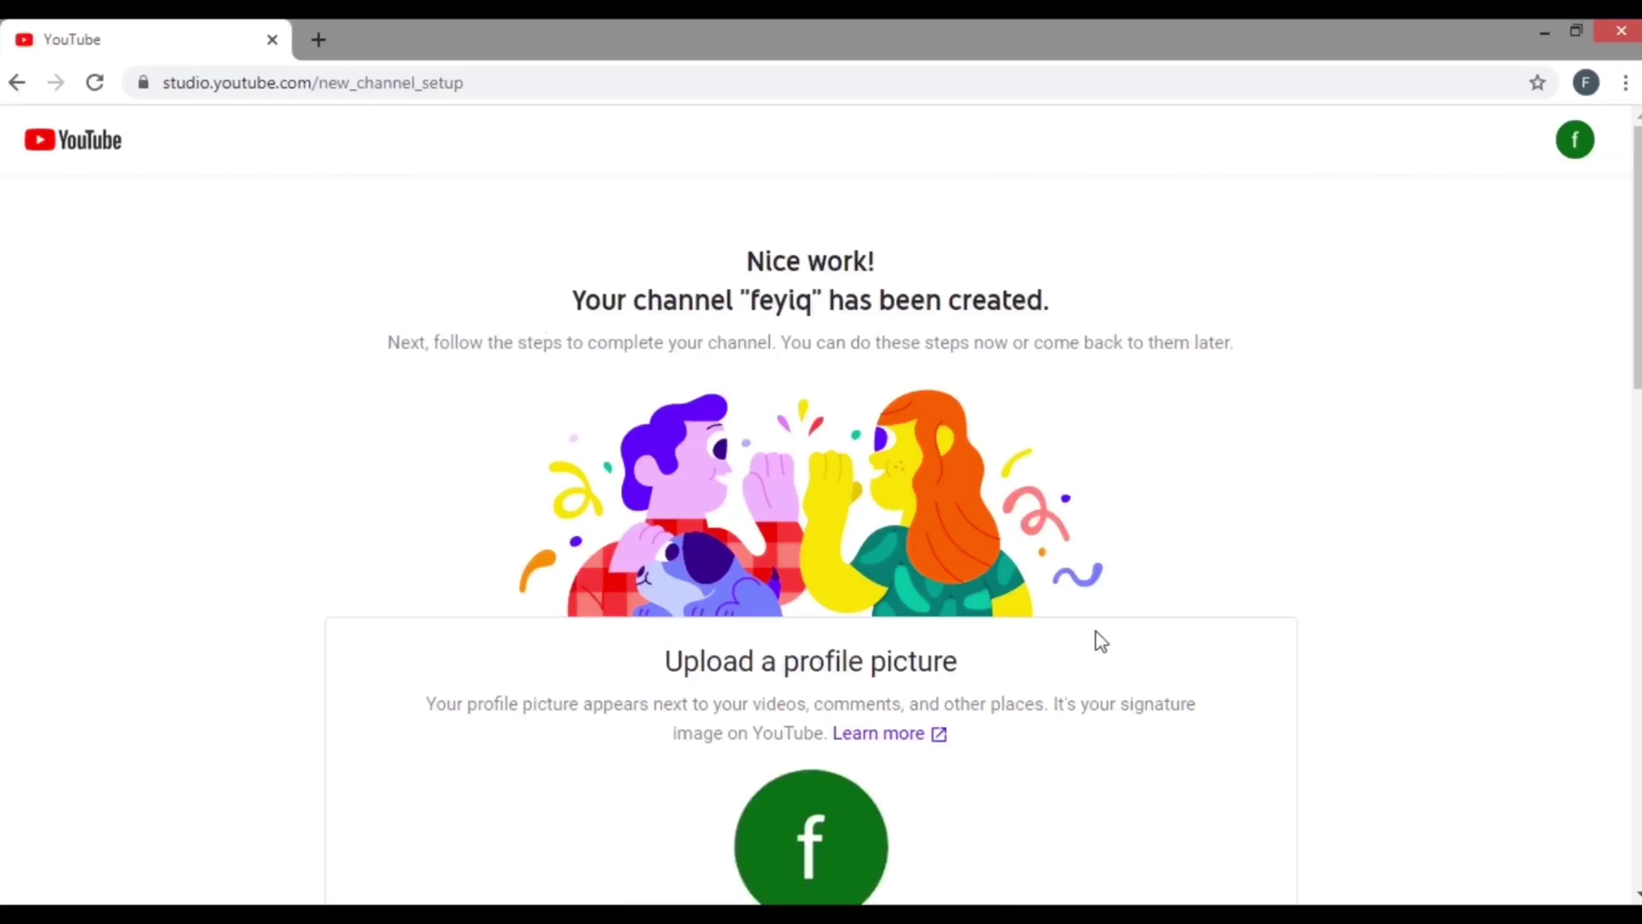
Step: Review the profile picture, description and links sections of the channel setup, postpone the setup and dismiss the channel customization tip
scroll(1275, 616, down, 3)
scroll(1280, 616, down, 1)
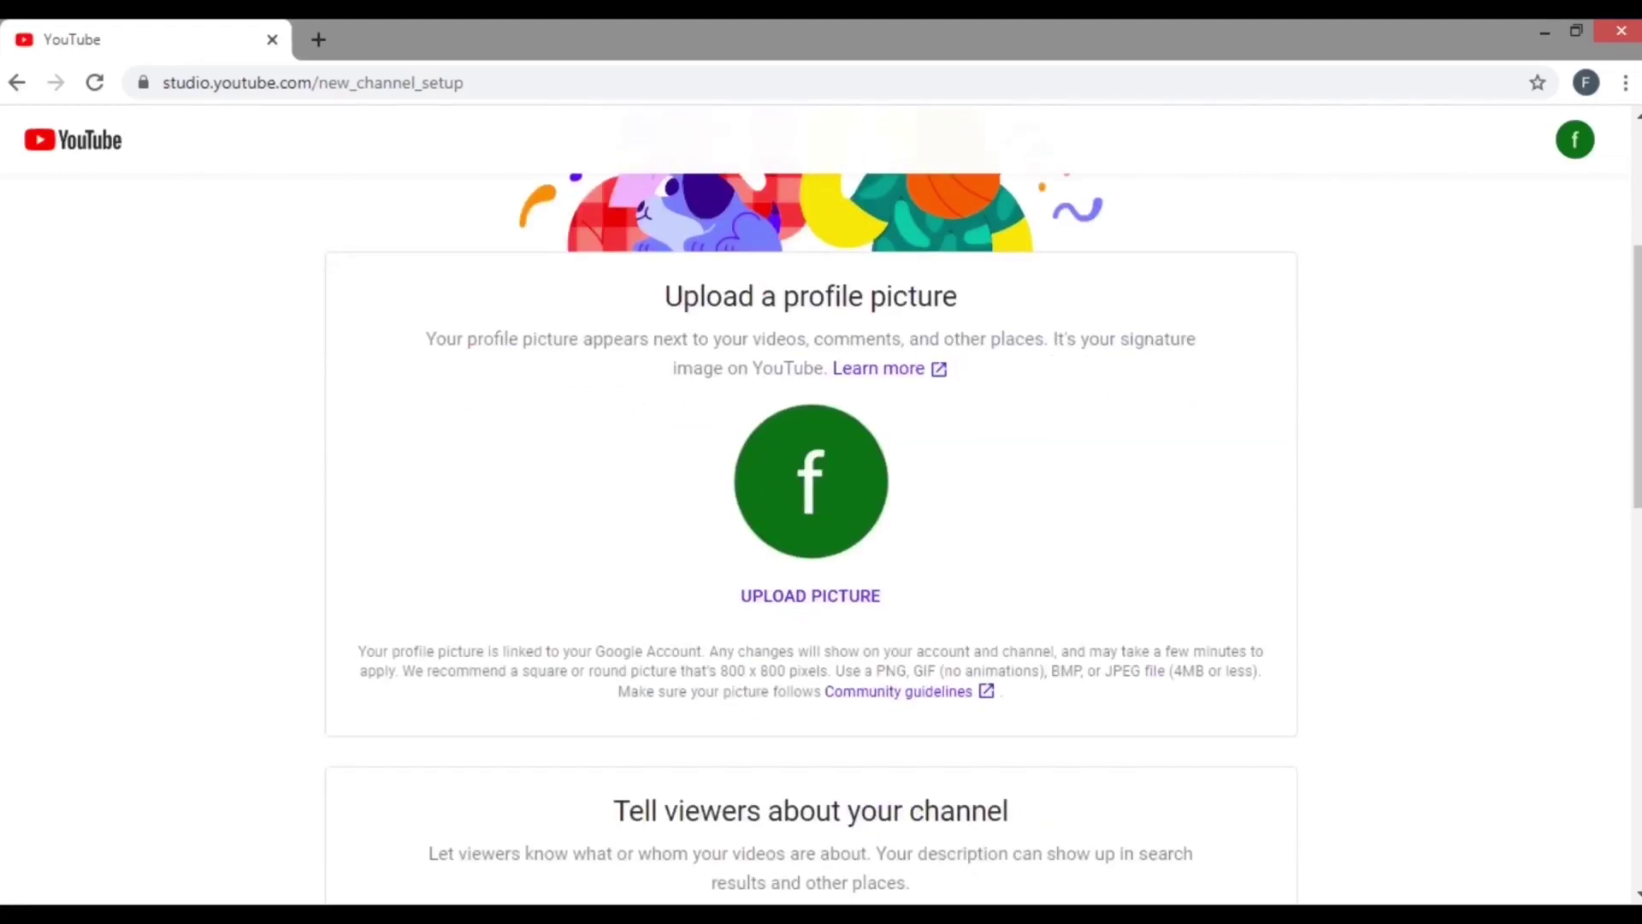
scroll(1015, 623, up, 5)
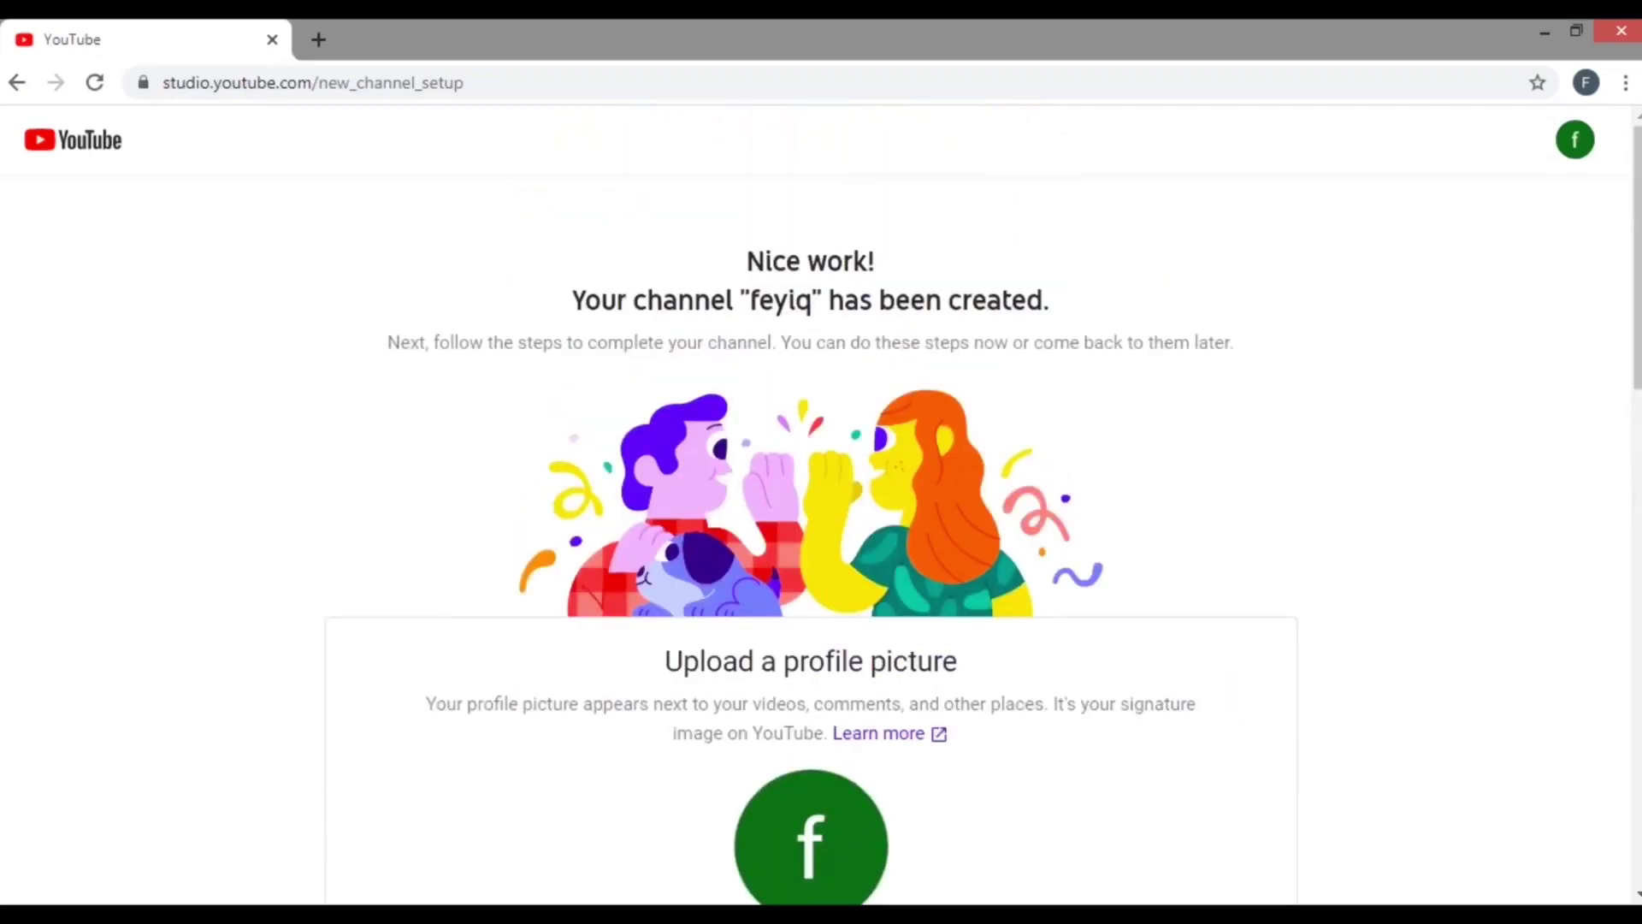
scroll(811, 539, down, 5)
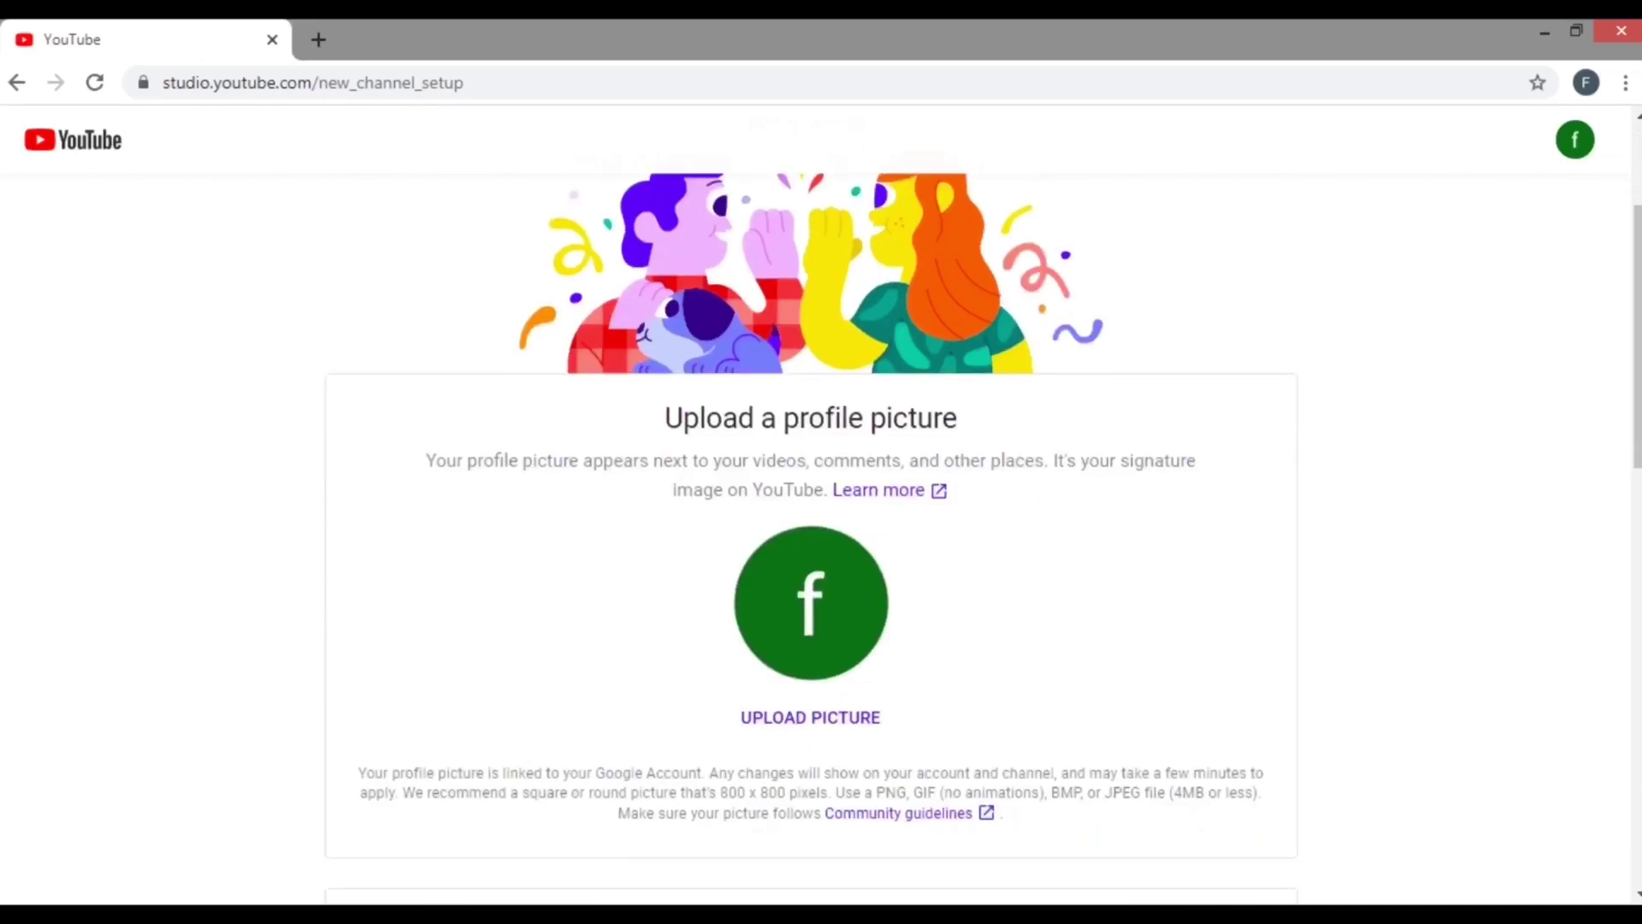
scroll(811, 539, down, 2)
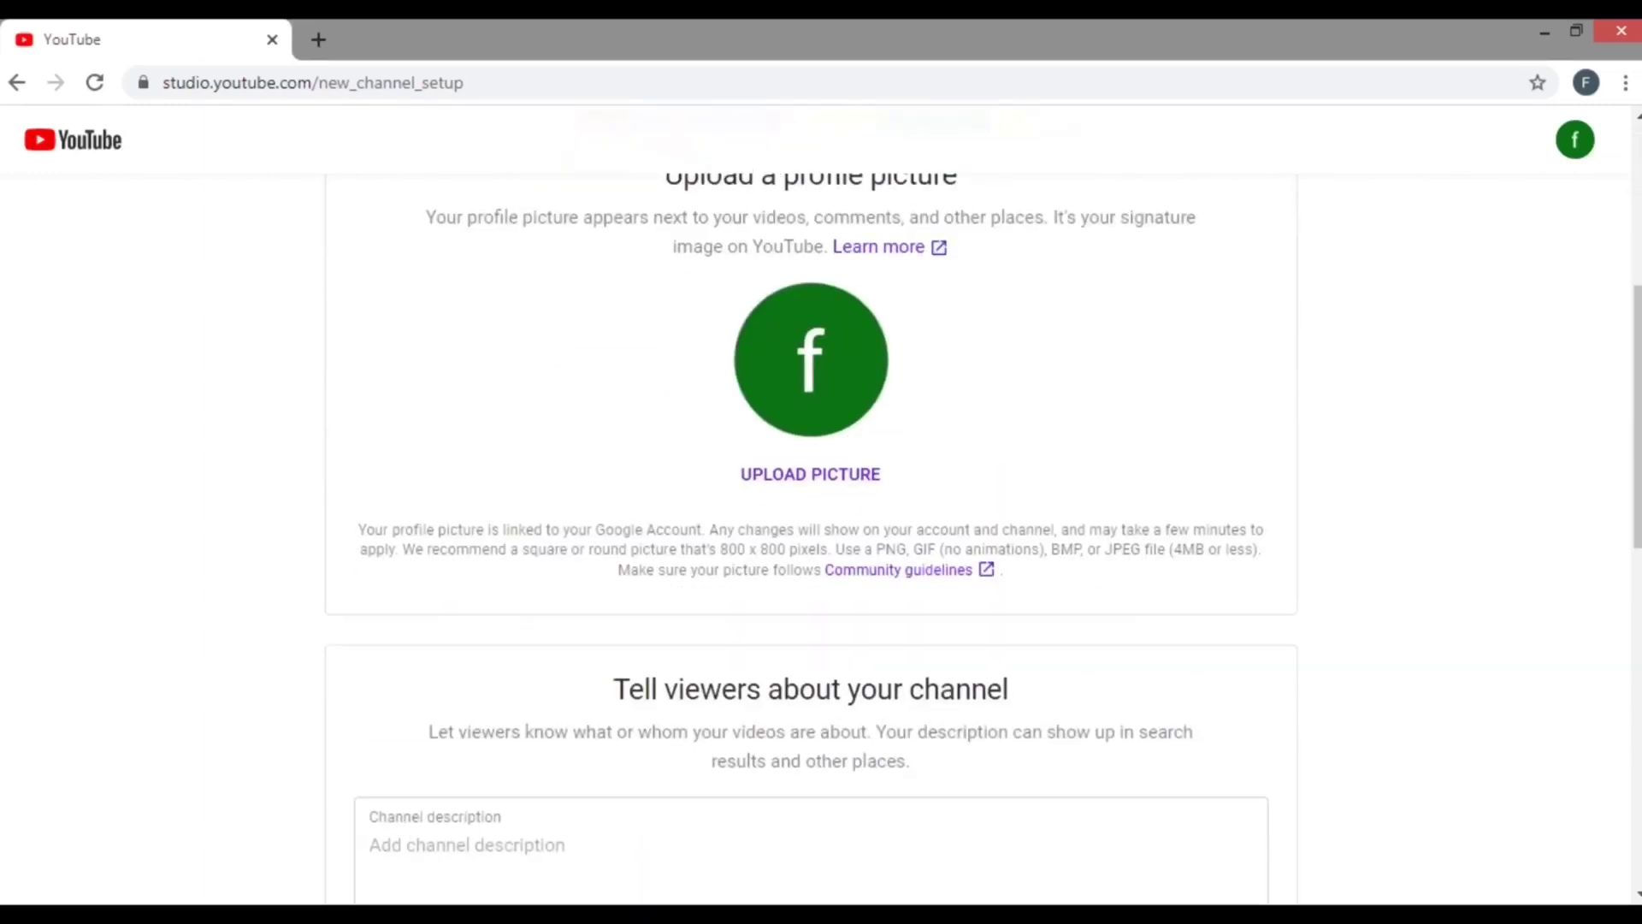
scroll(810, 539, down, 6)
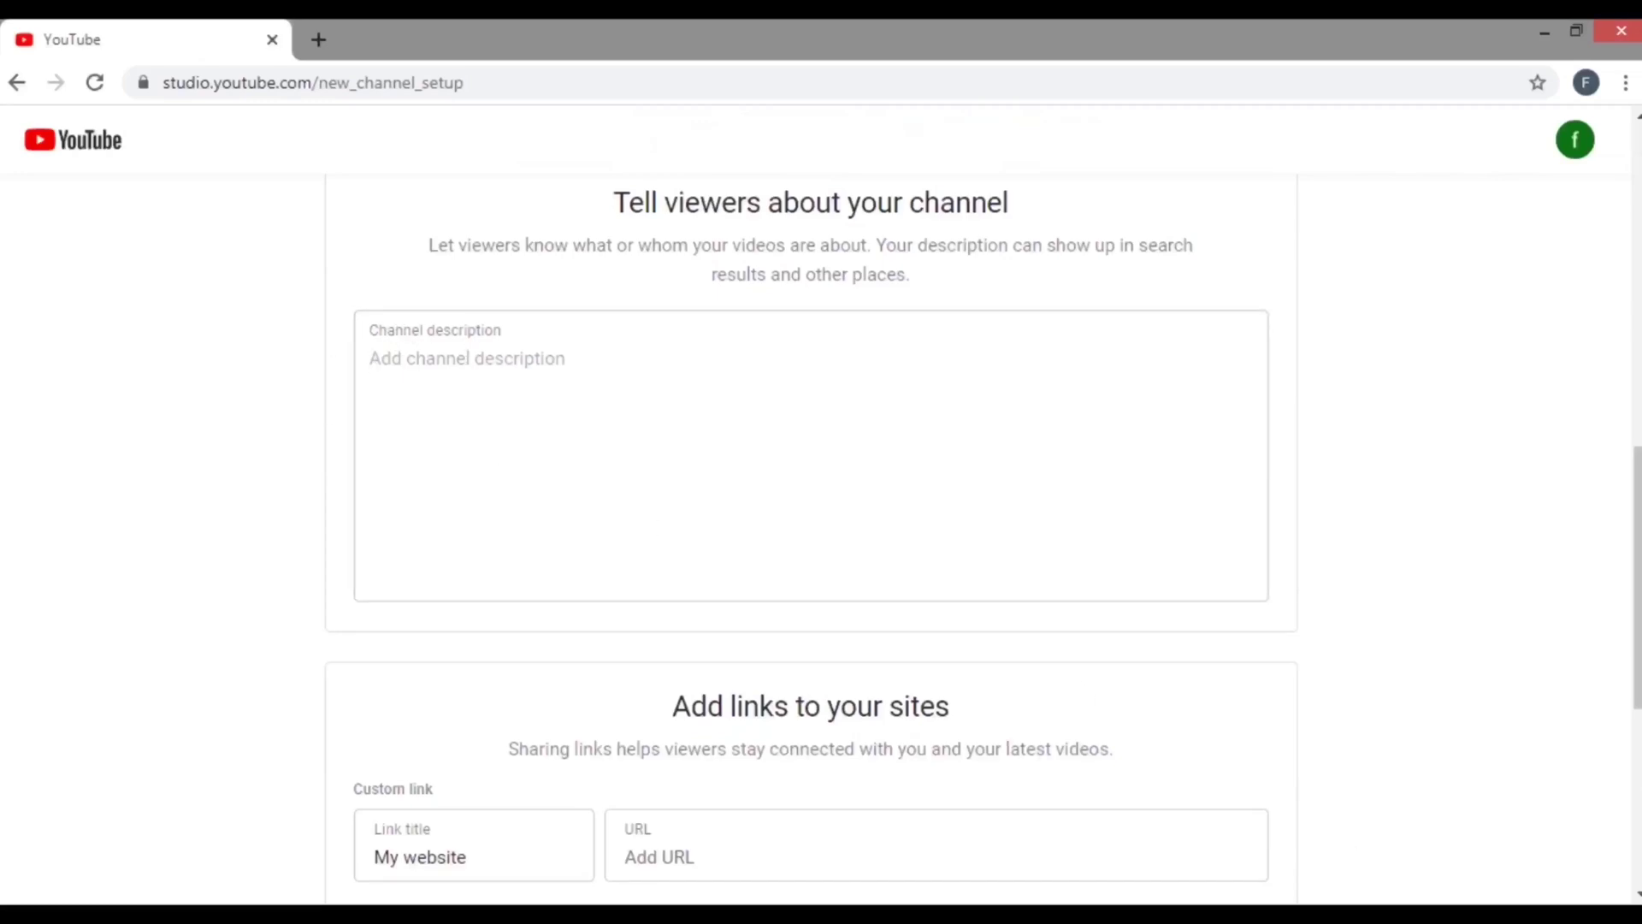
scroll(811, 539, down, 6)
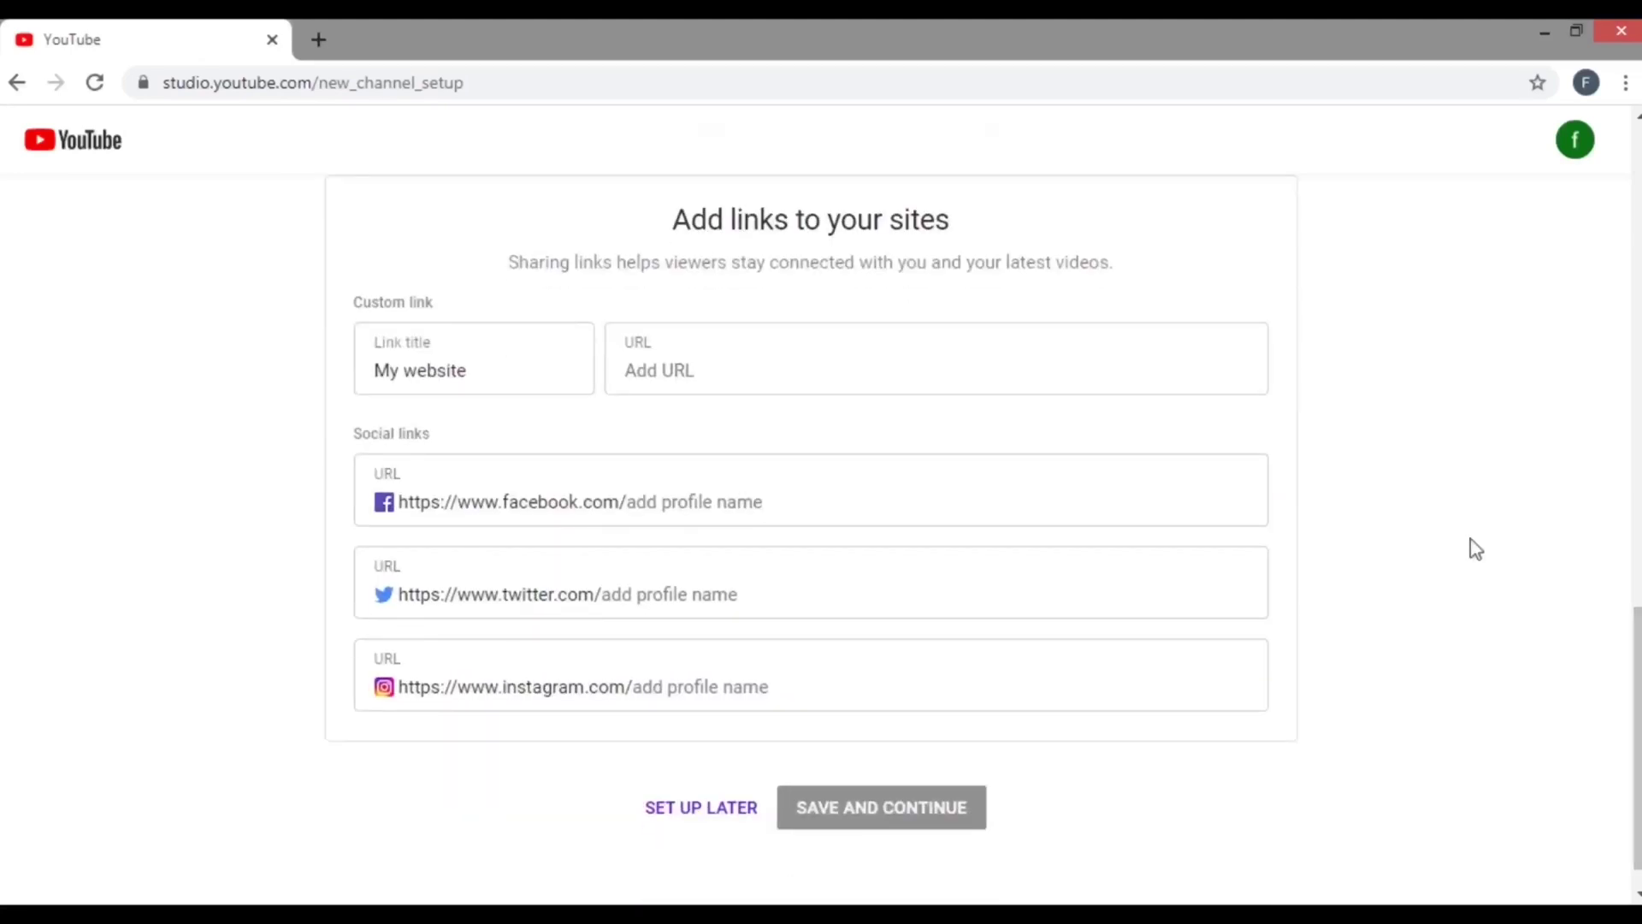
click(713, 810)
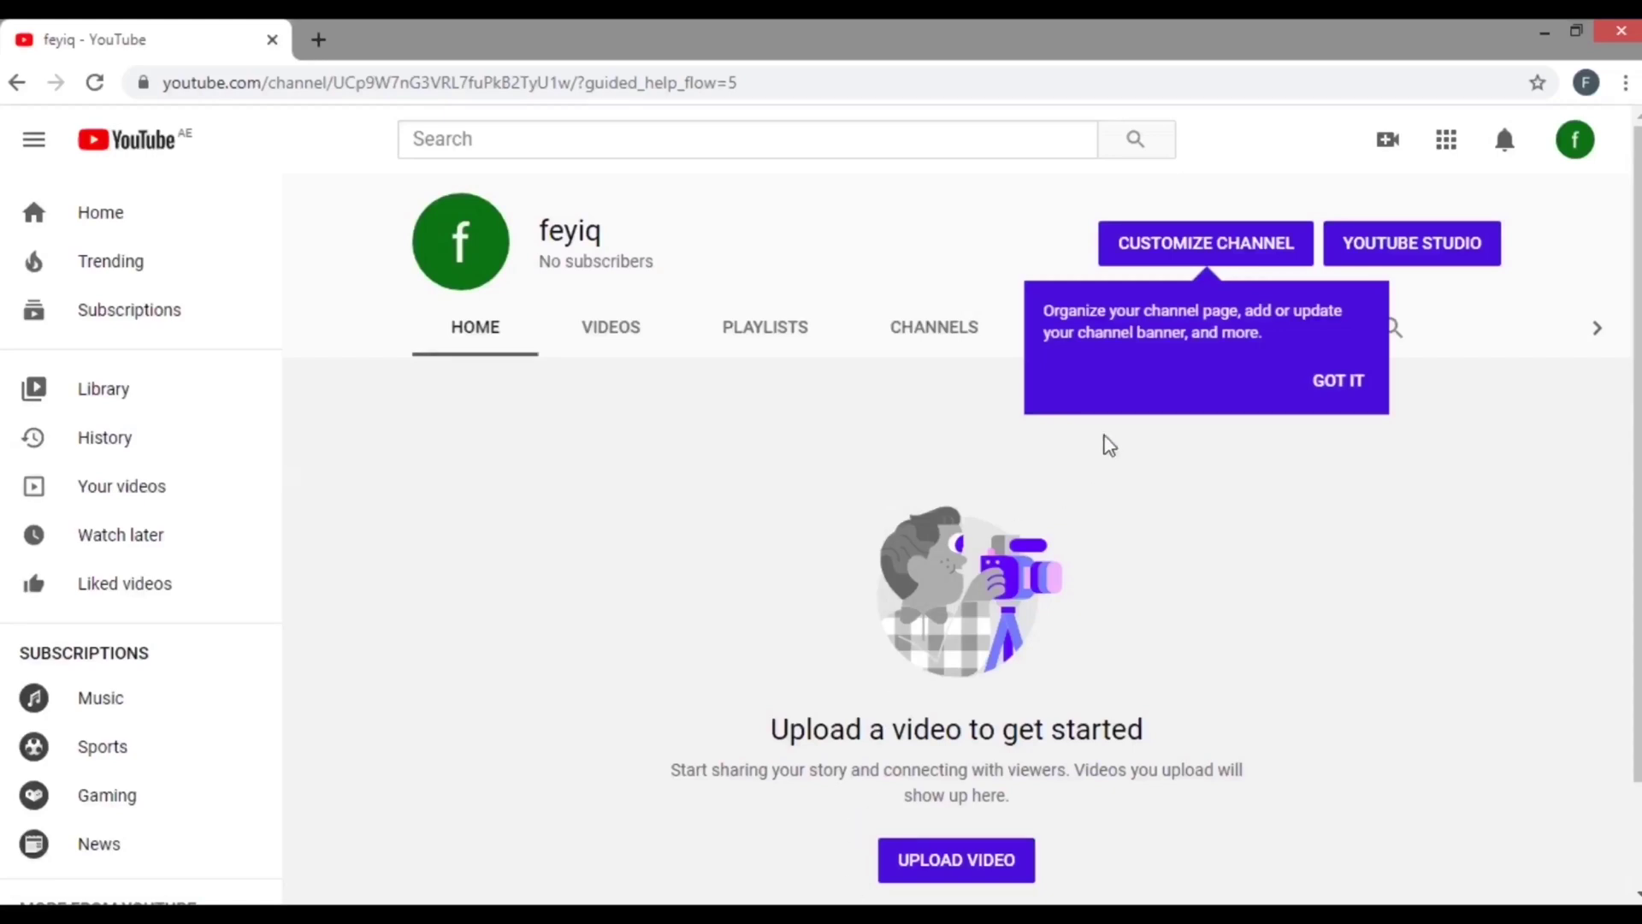
click(1332, 383)
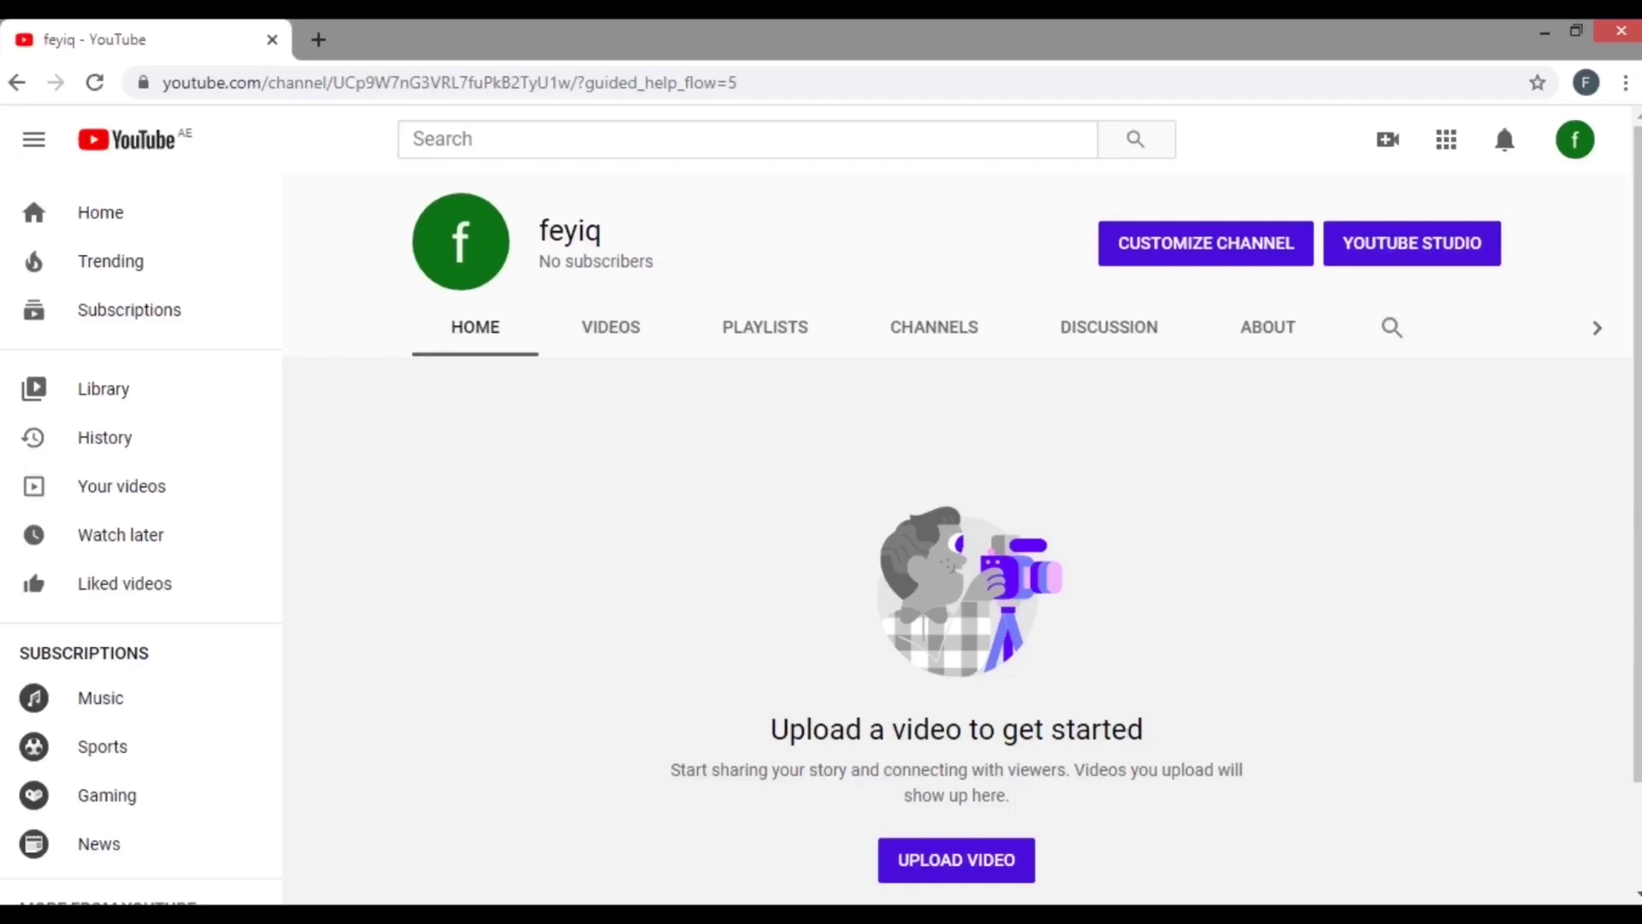
Step: View the video upload dialog, getting past the new Studio introduction, and close it without selecting any files
scroll(1164, 697, down, 1)
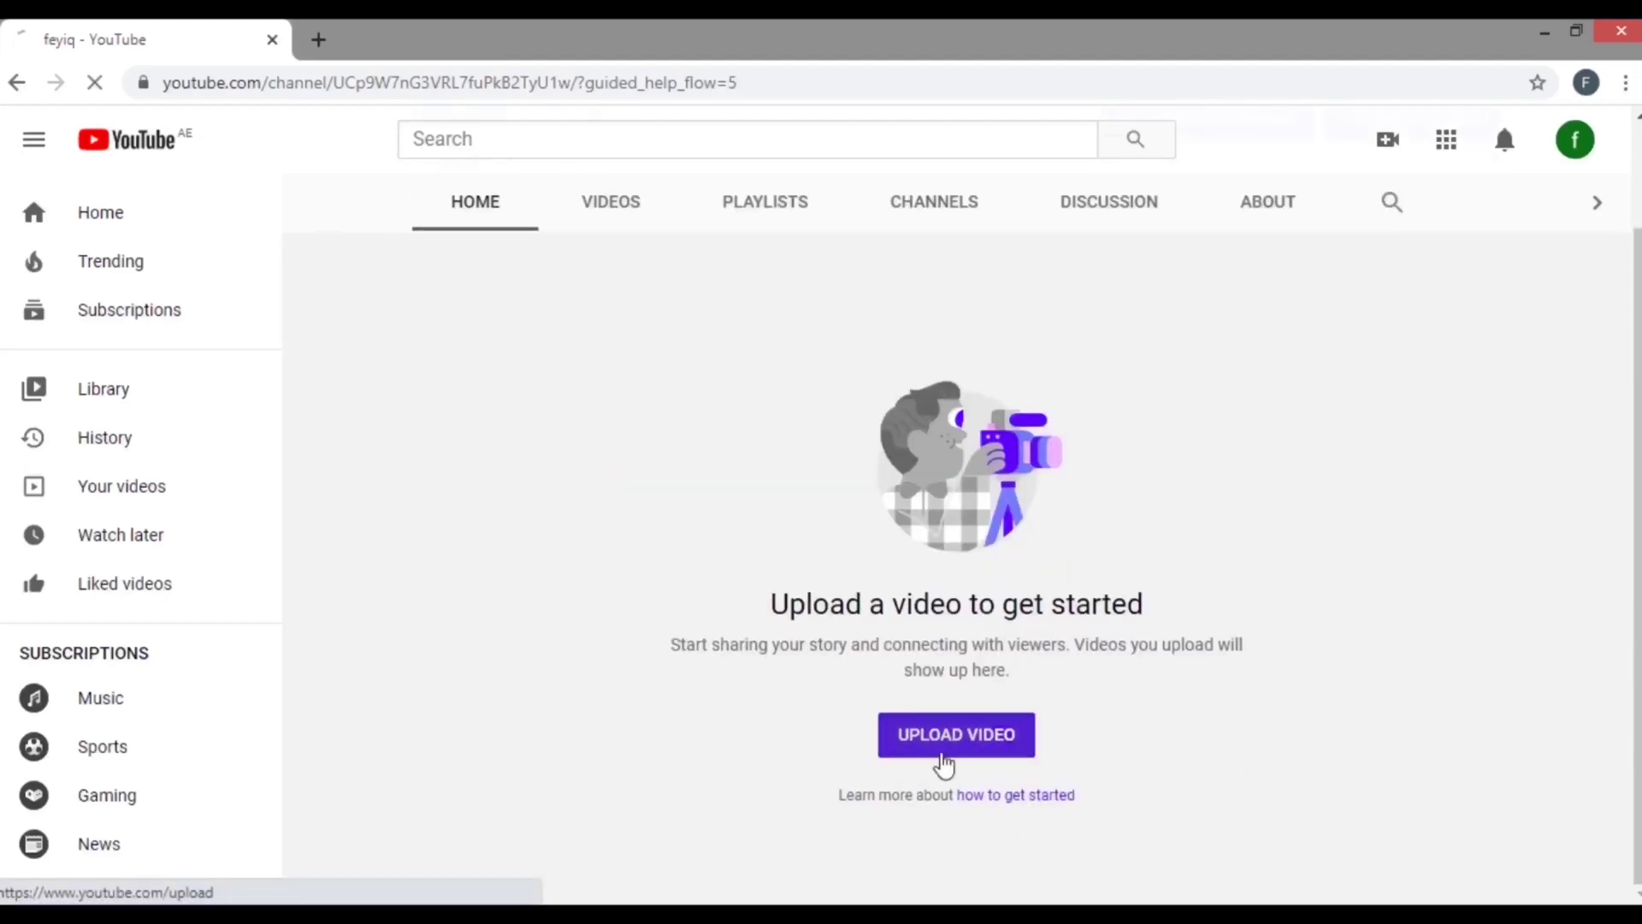
click(945, 749)
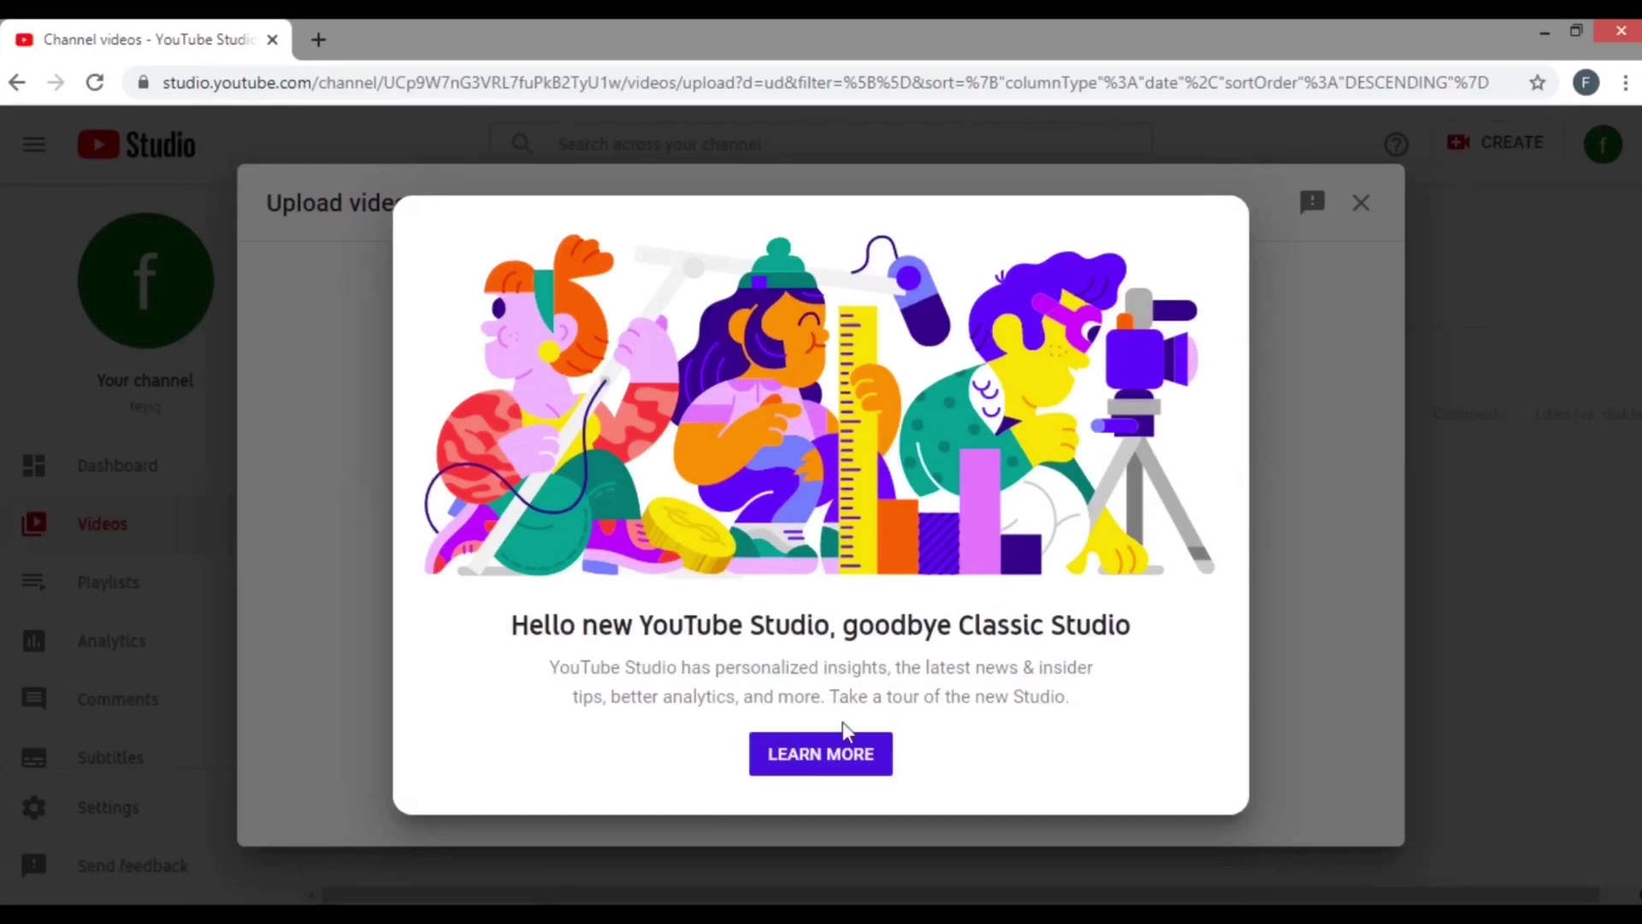
click(871, 764)
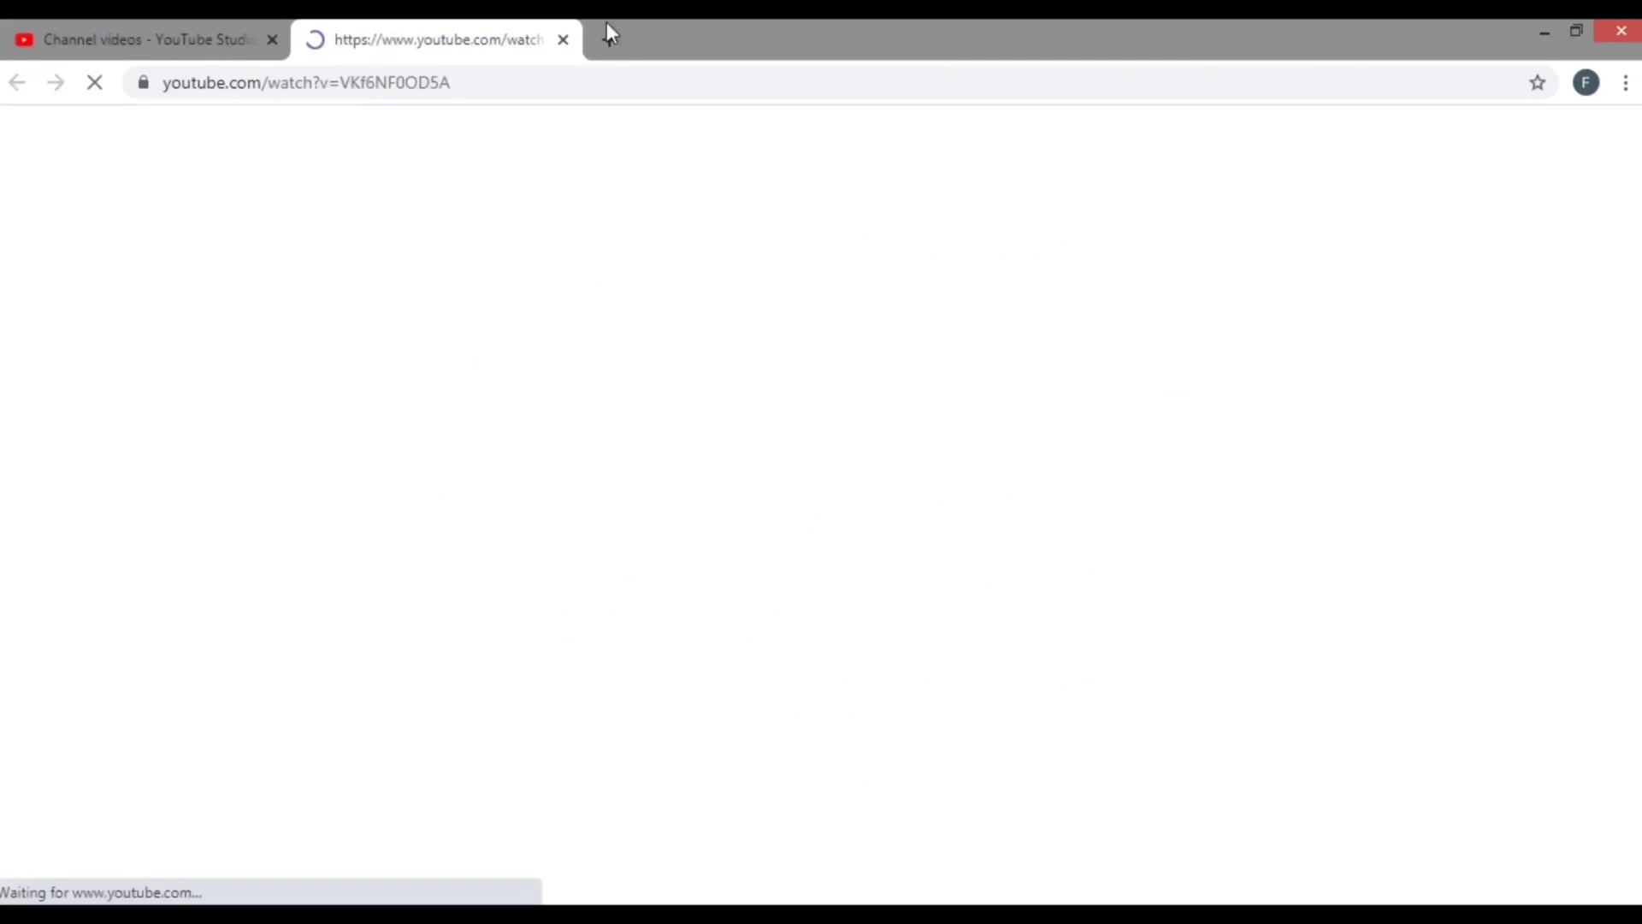
click(564, 40)
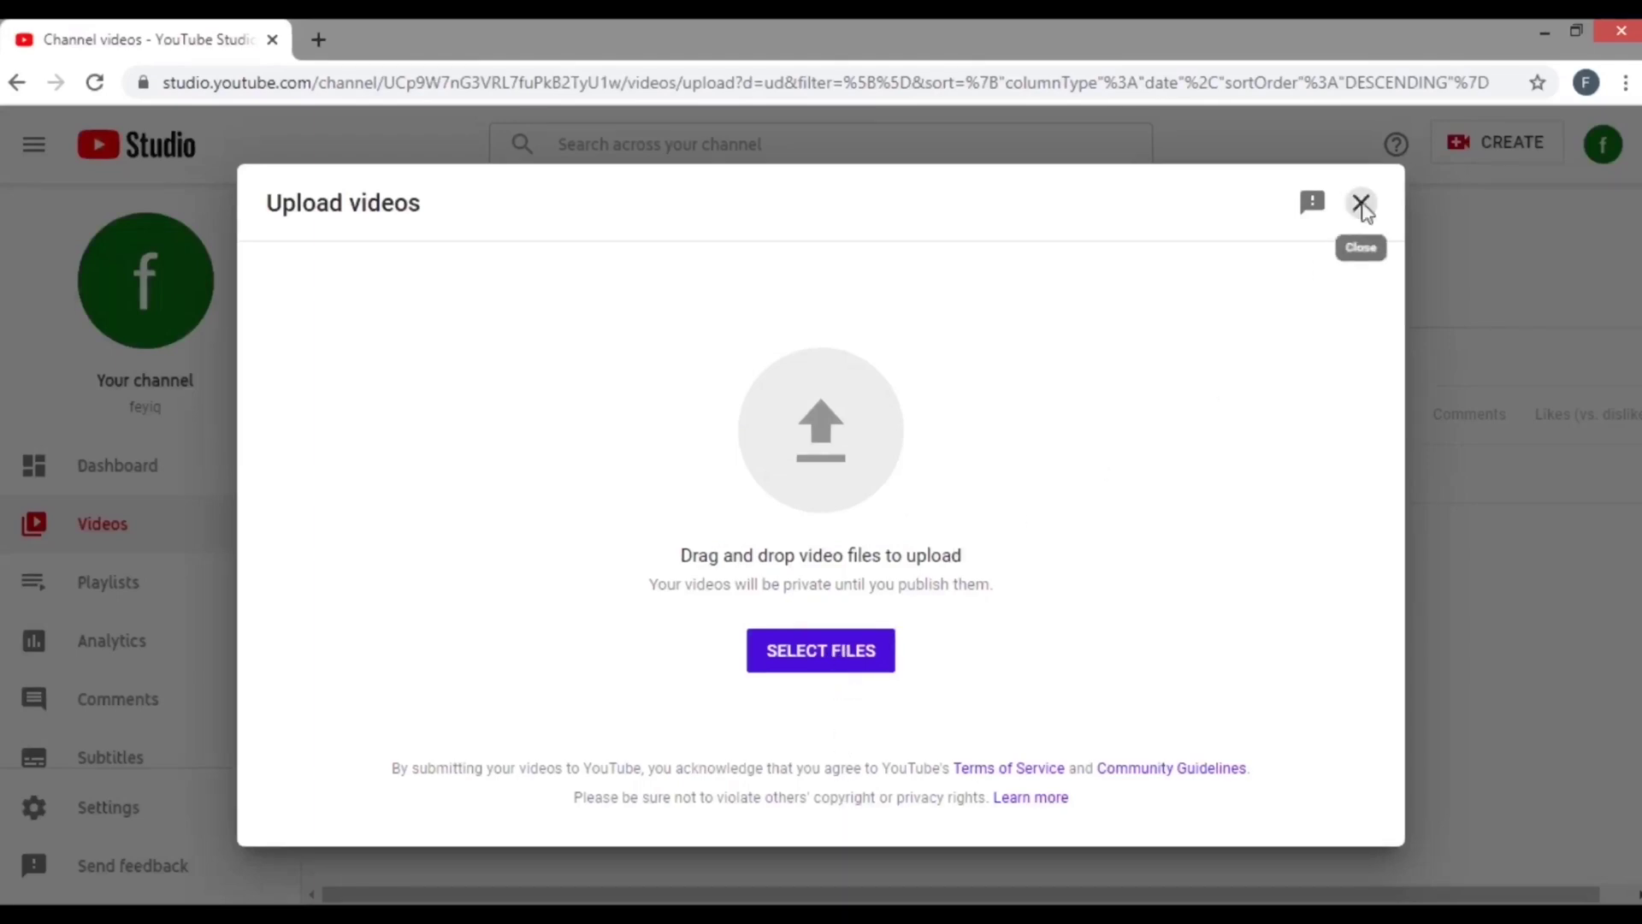
click(1361, 204)
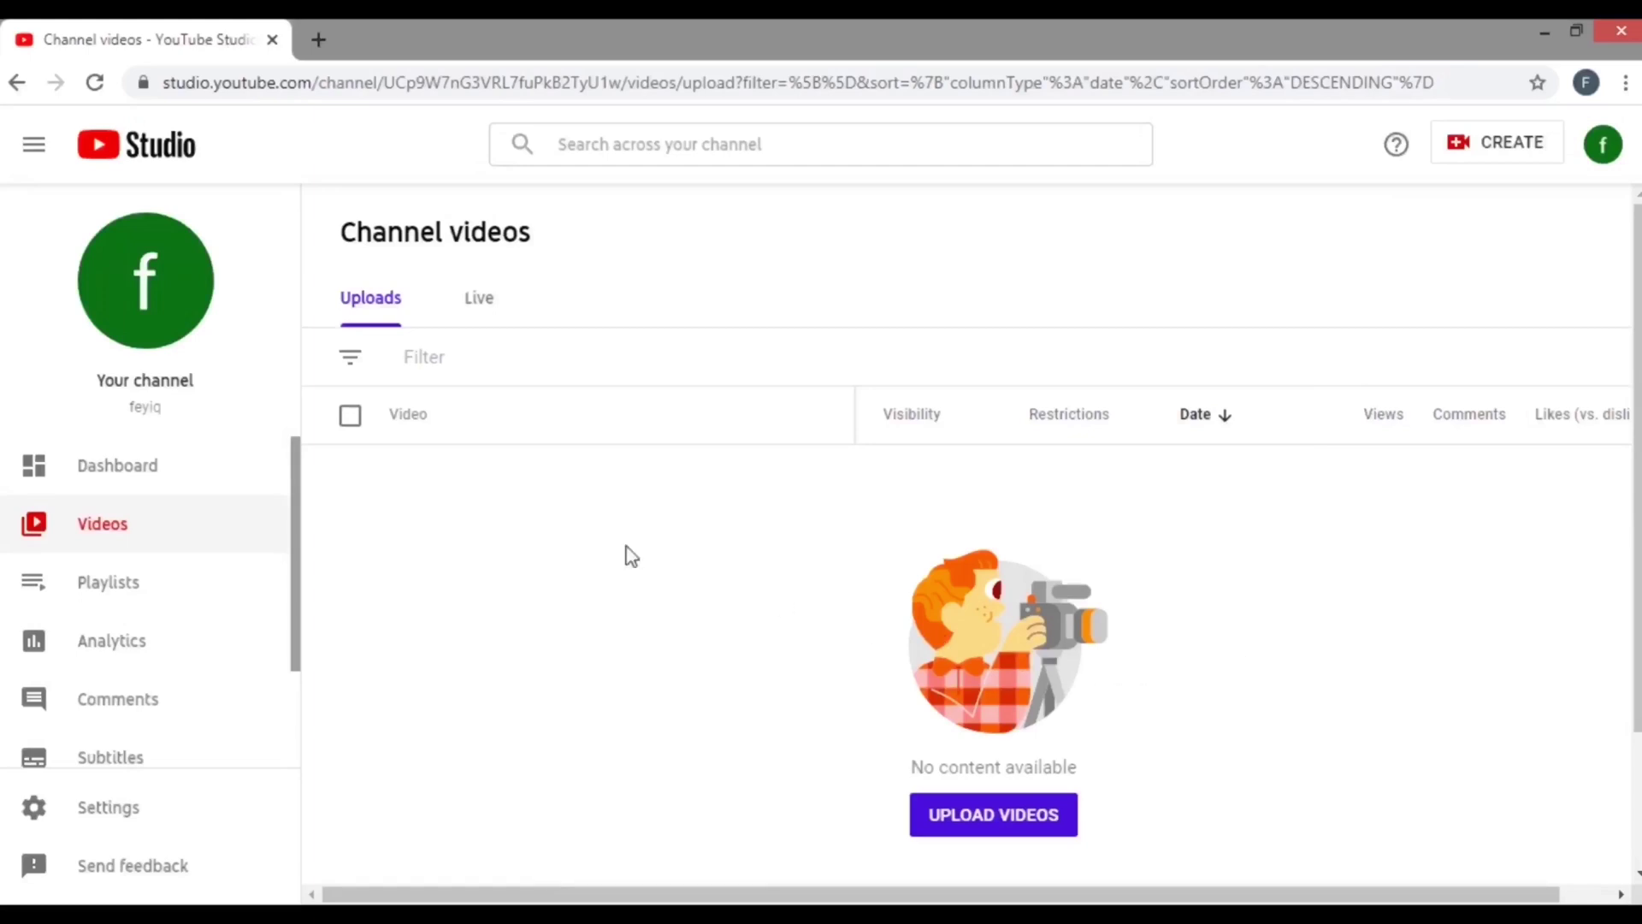
Step: Return to the channel's page and open its YouTube Studio dashboard from there
click(1605, 146)
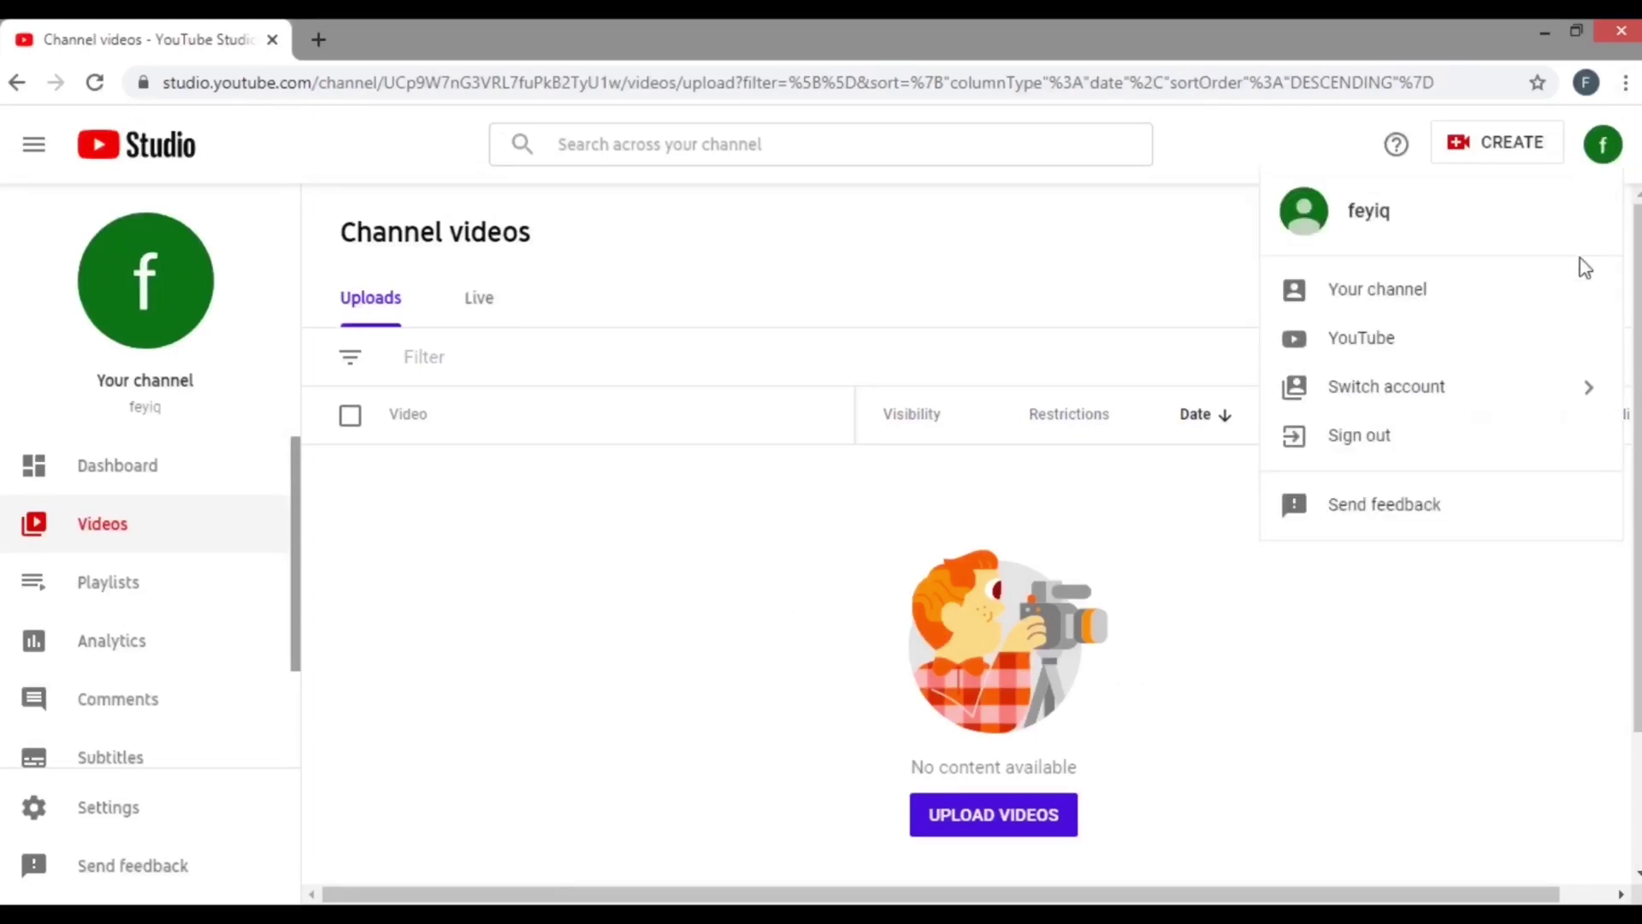
click(1422, 291)
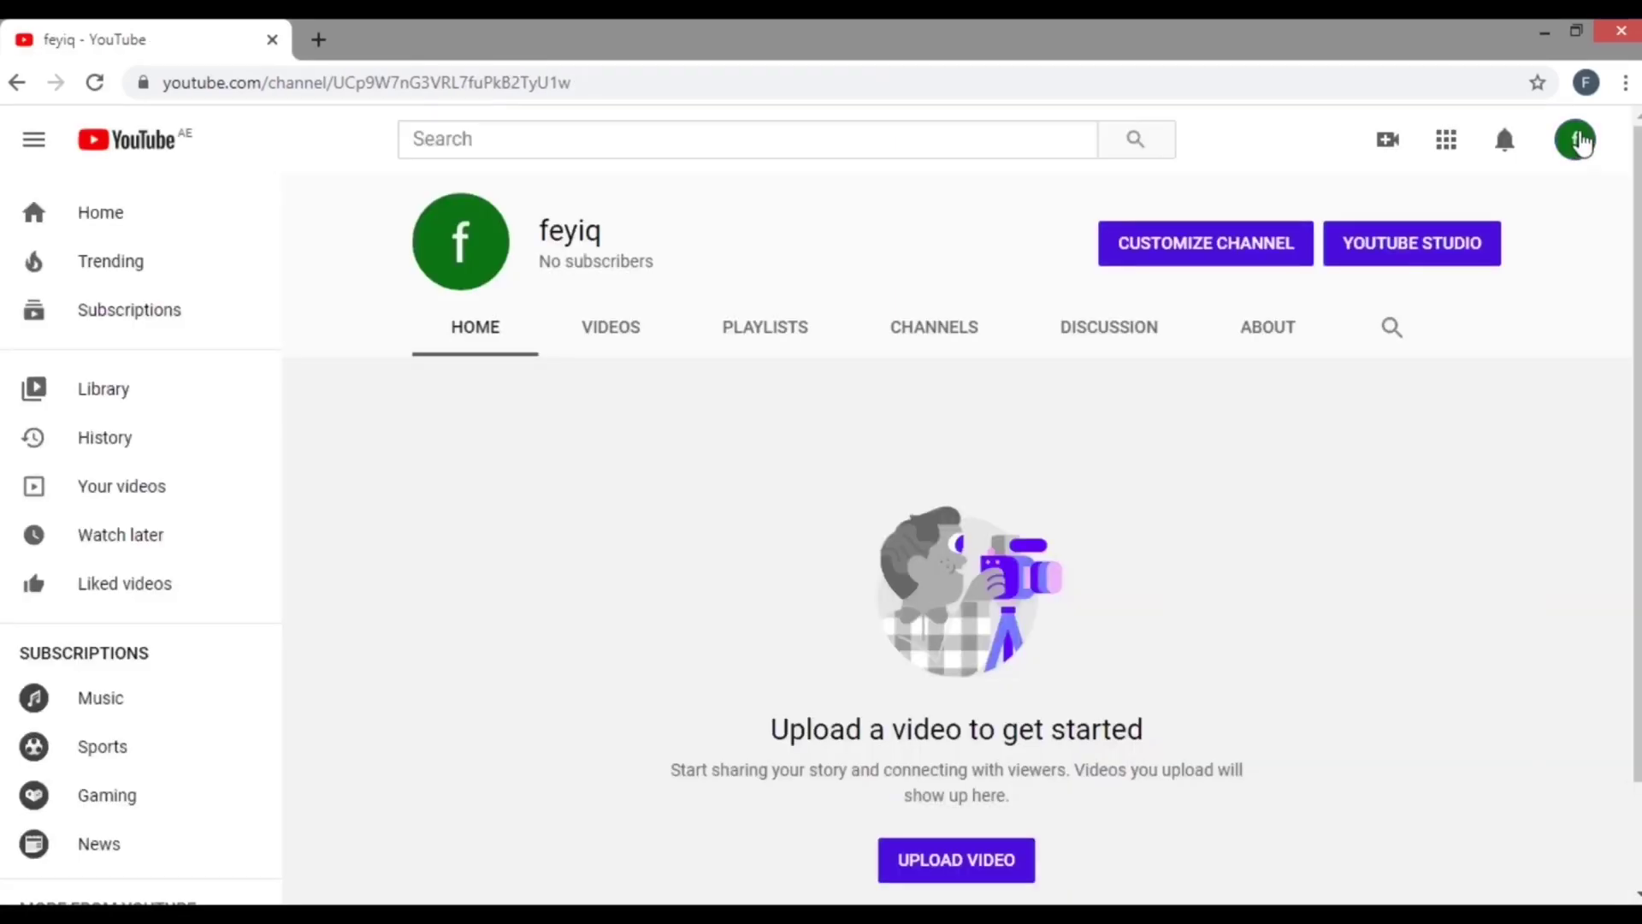
click(1575, 141)
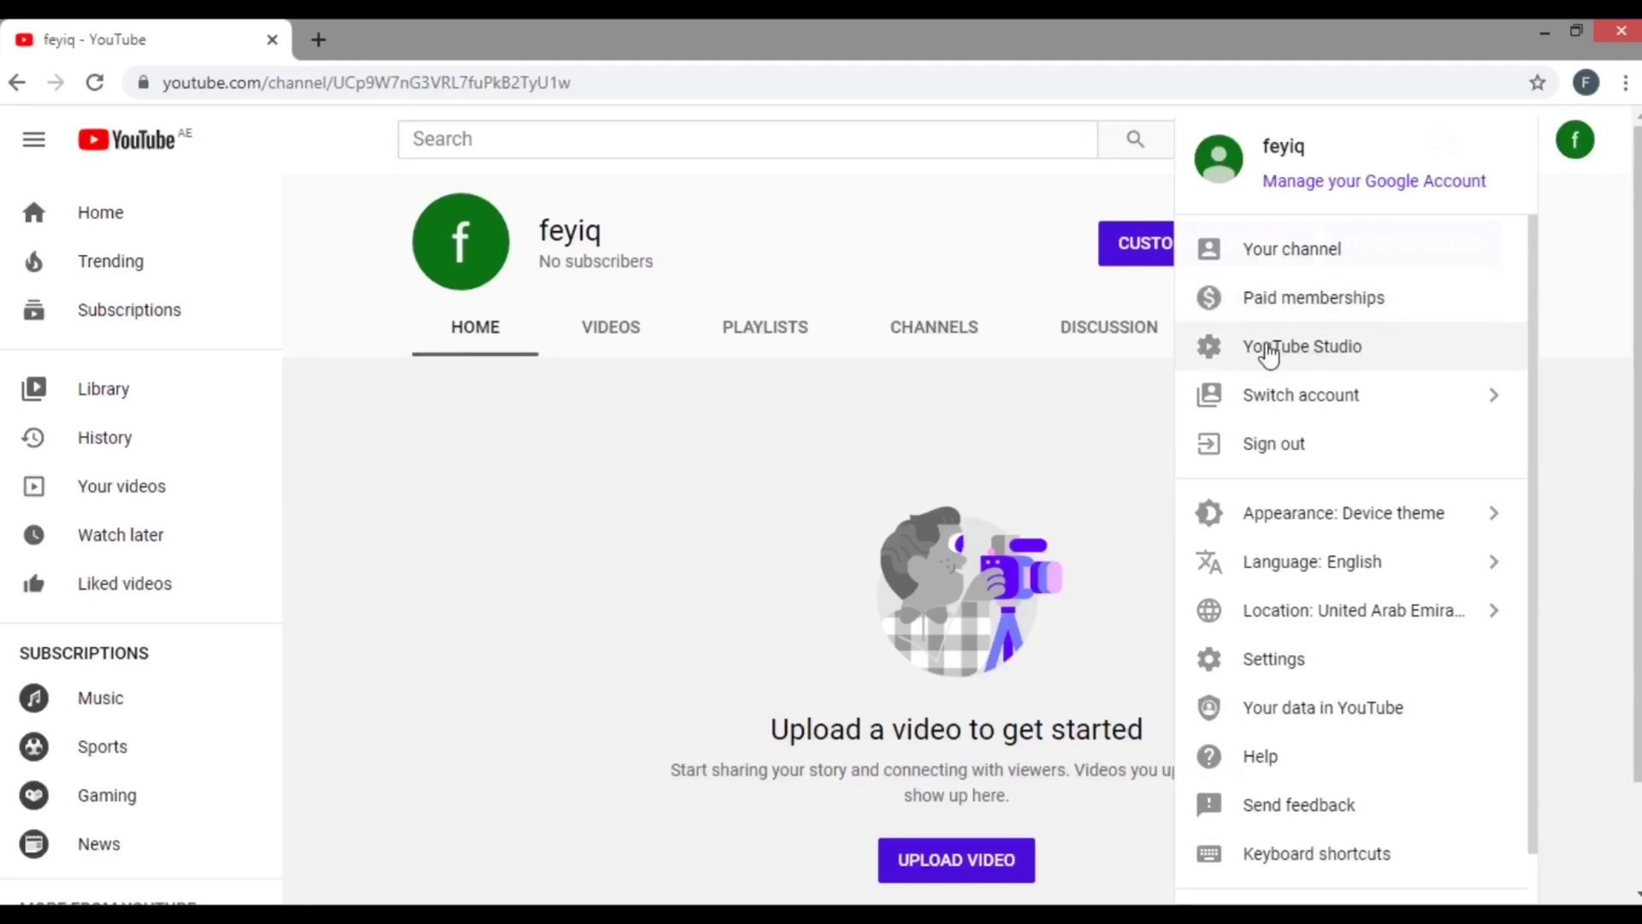
click(1435, 351)
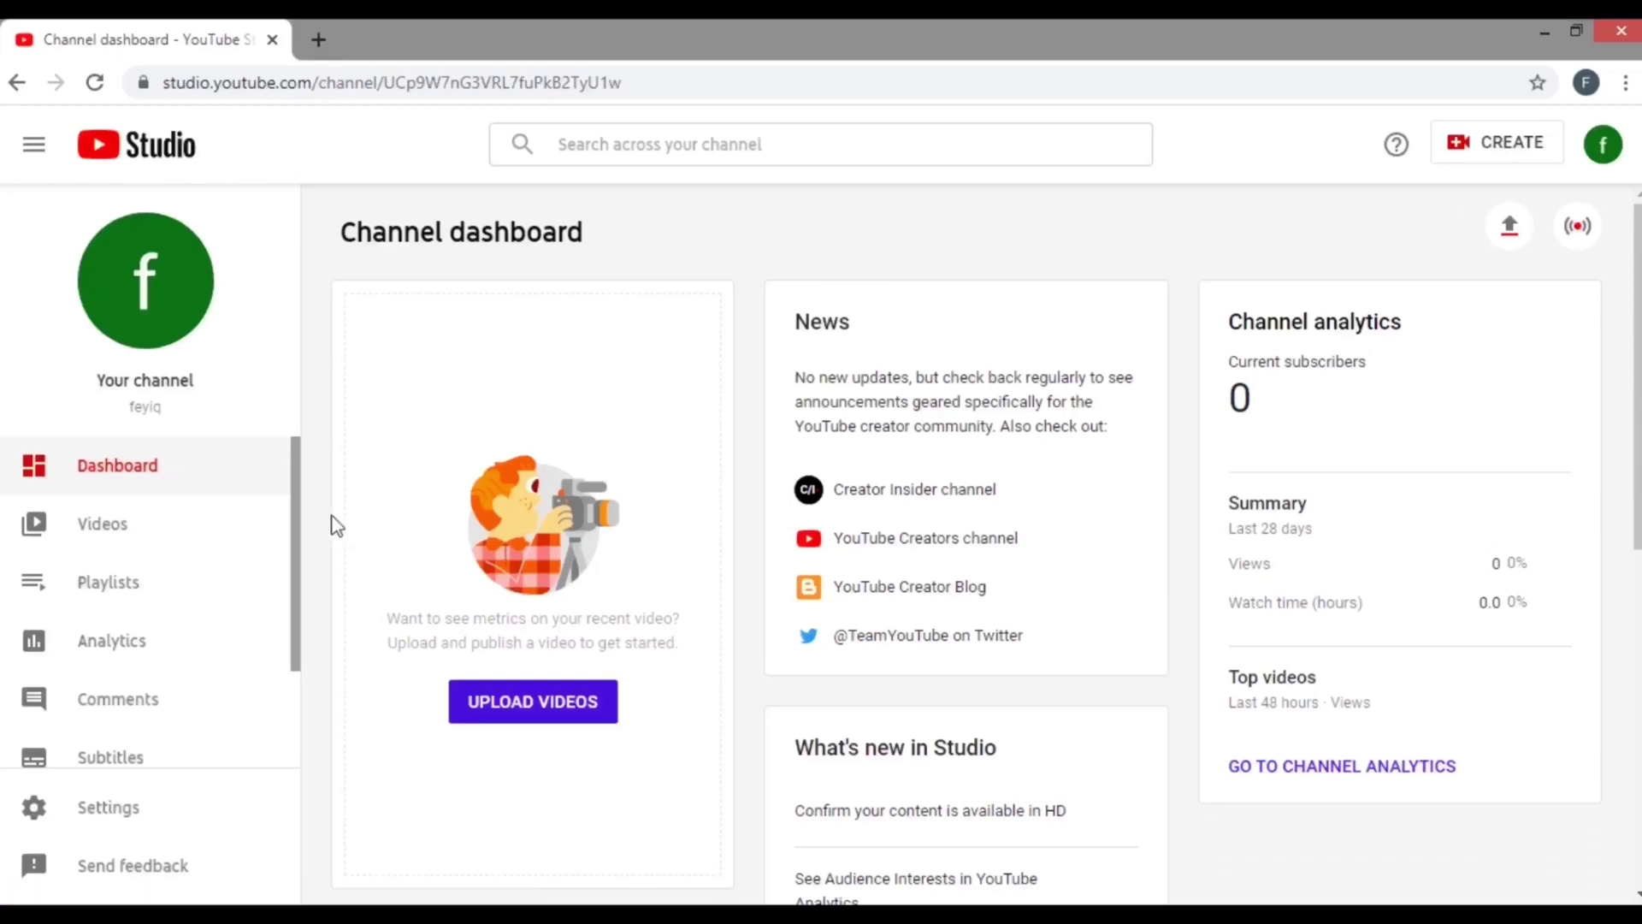
Step: Open the channel's Audio library in Studio and browse the list of available tracks
scroll(215, 517, down, 3)
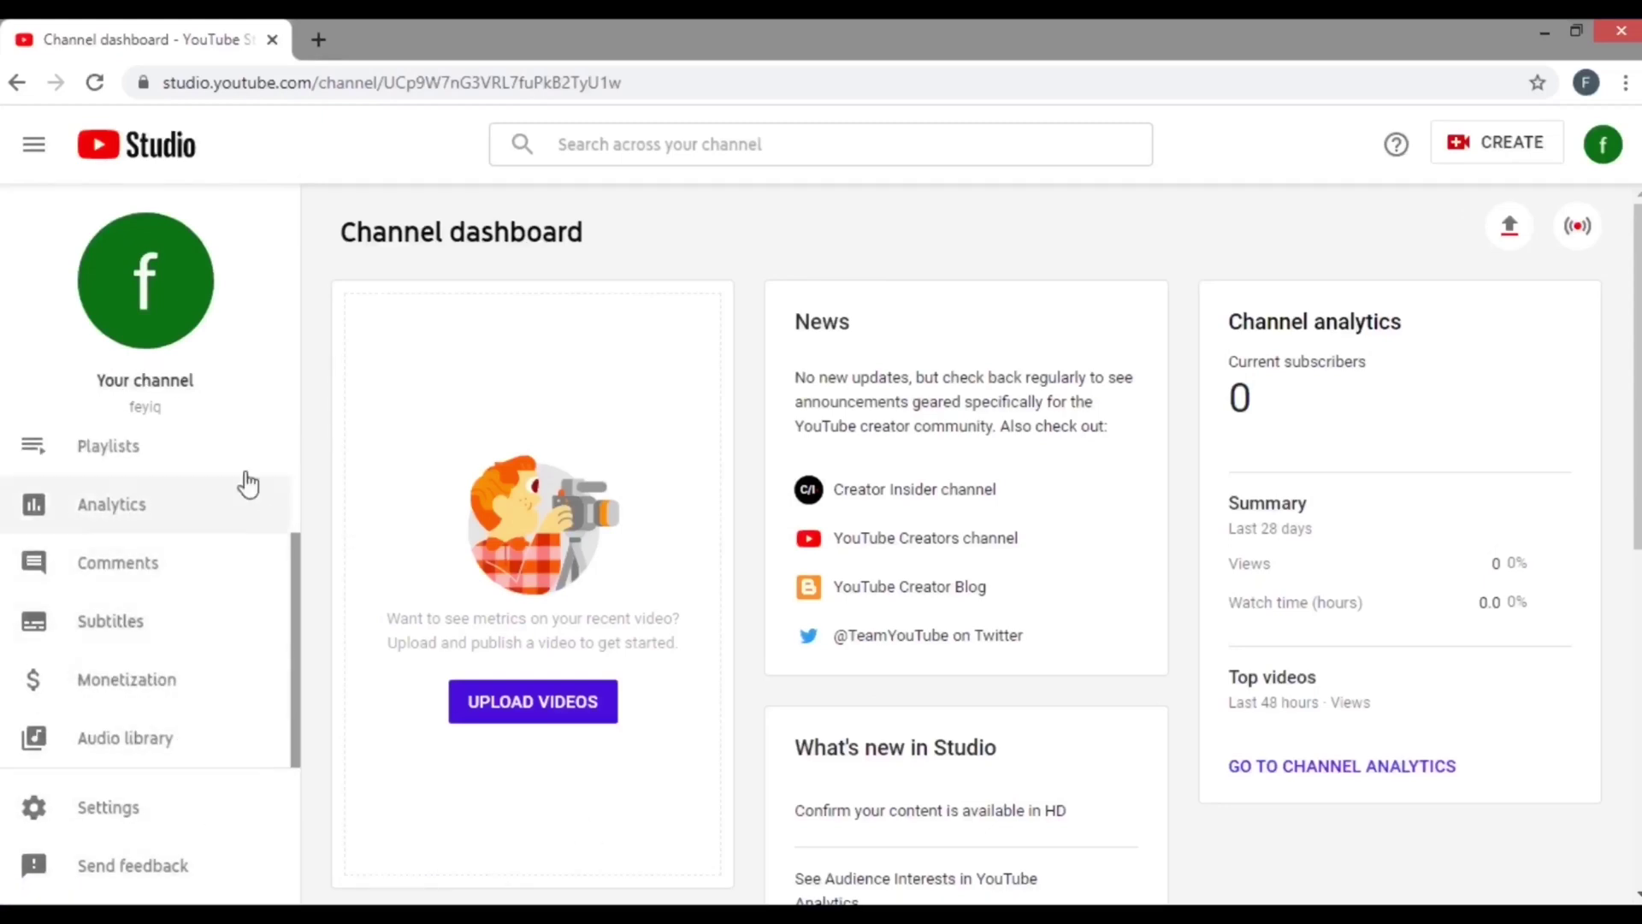
click(198, 680)
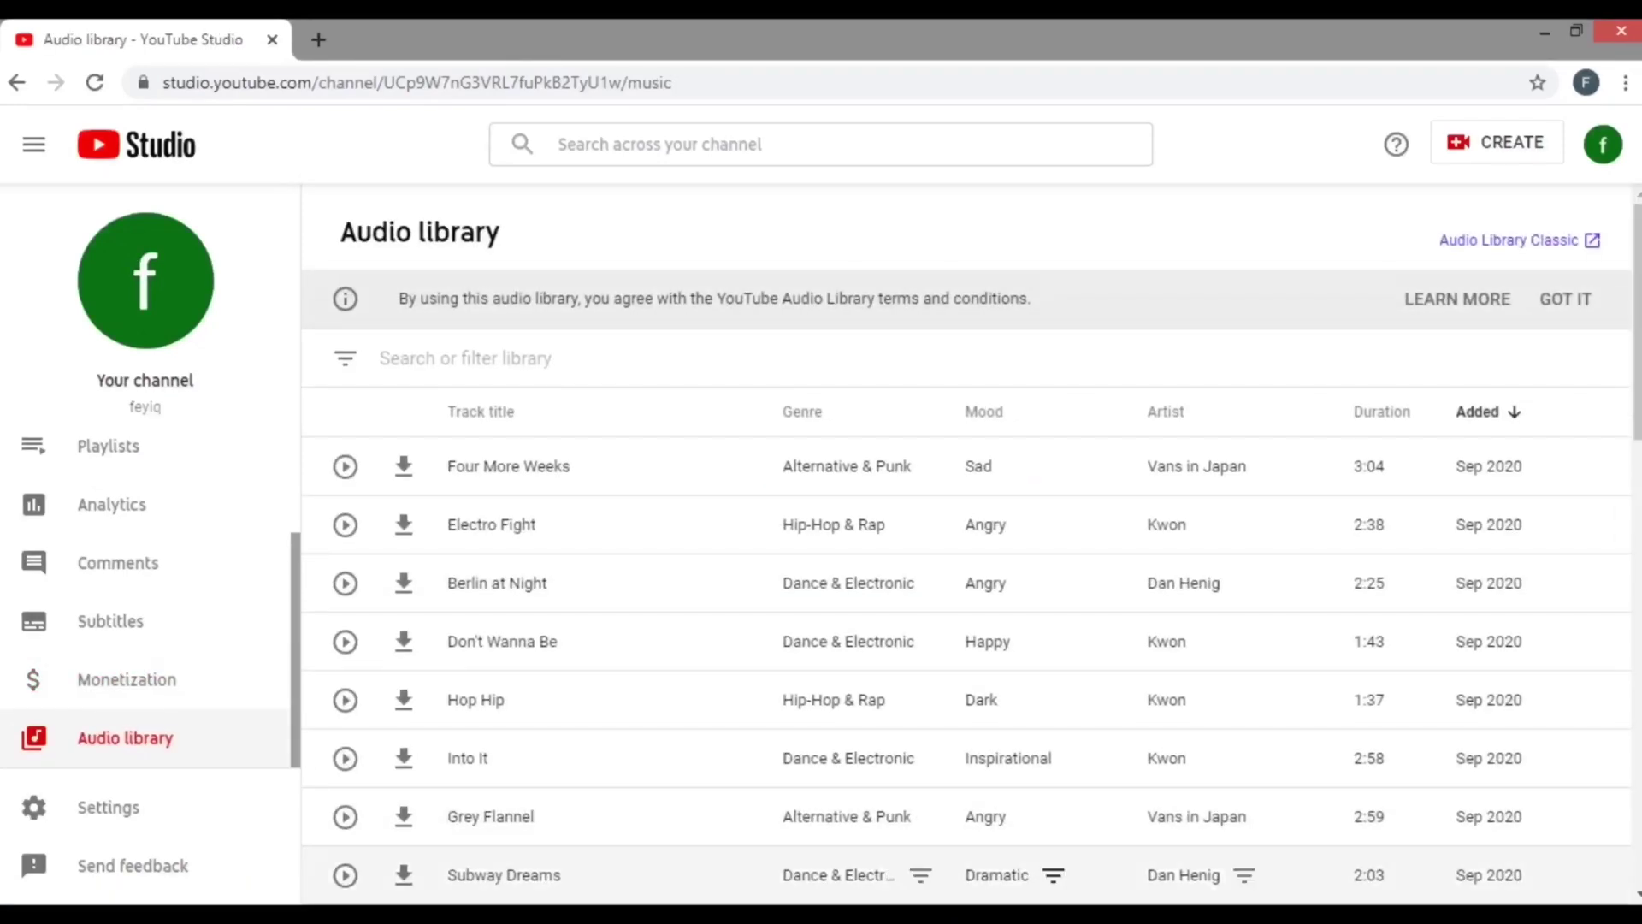
scroll(966, 547, down, 5)
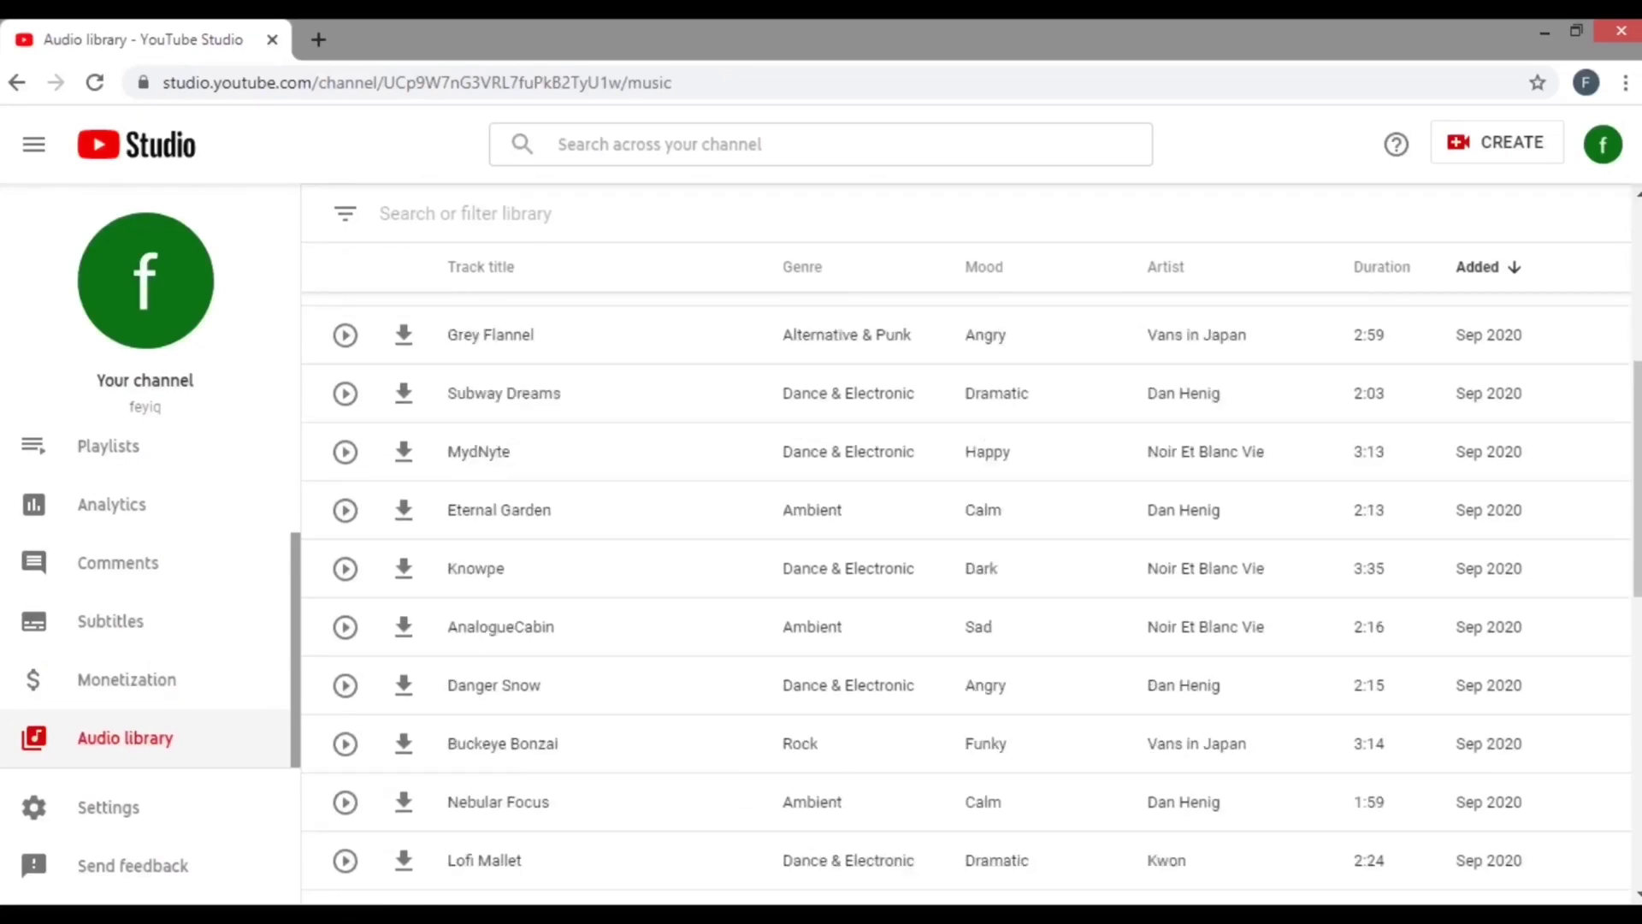
scroll(966, 547, down, 7)
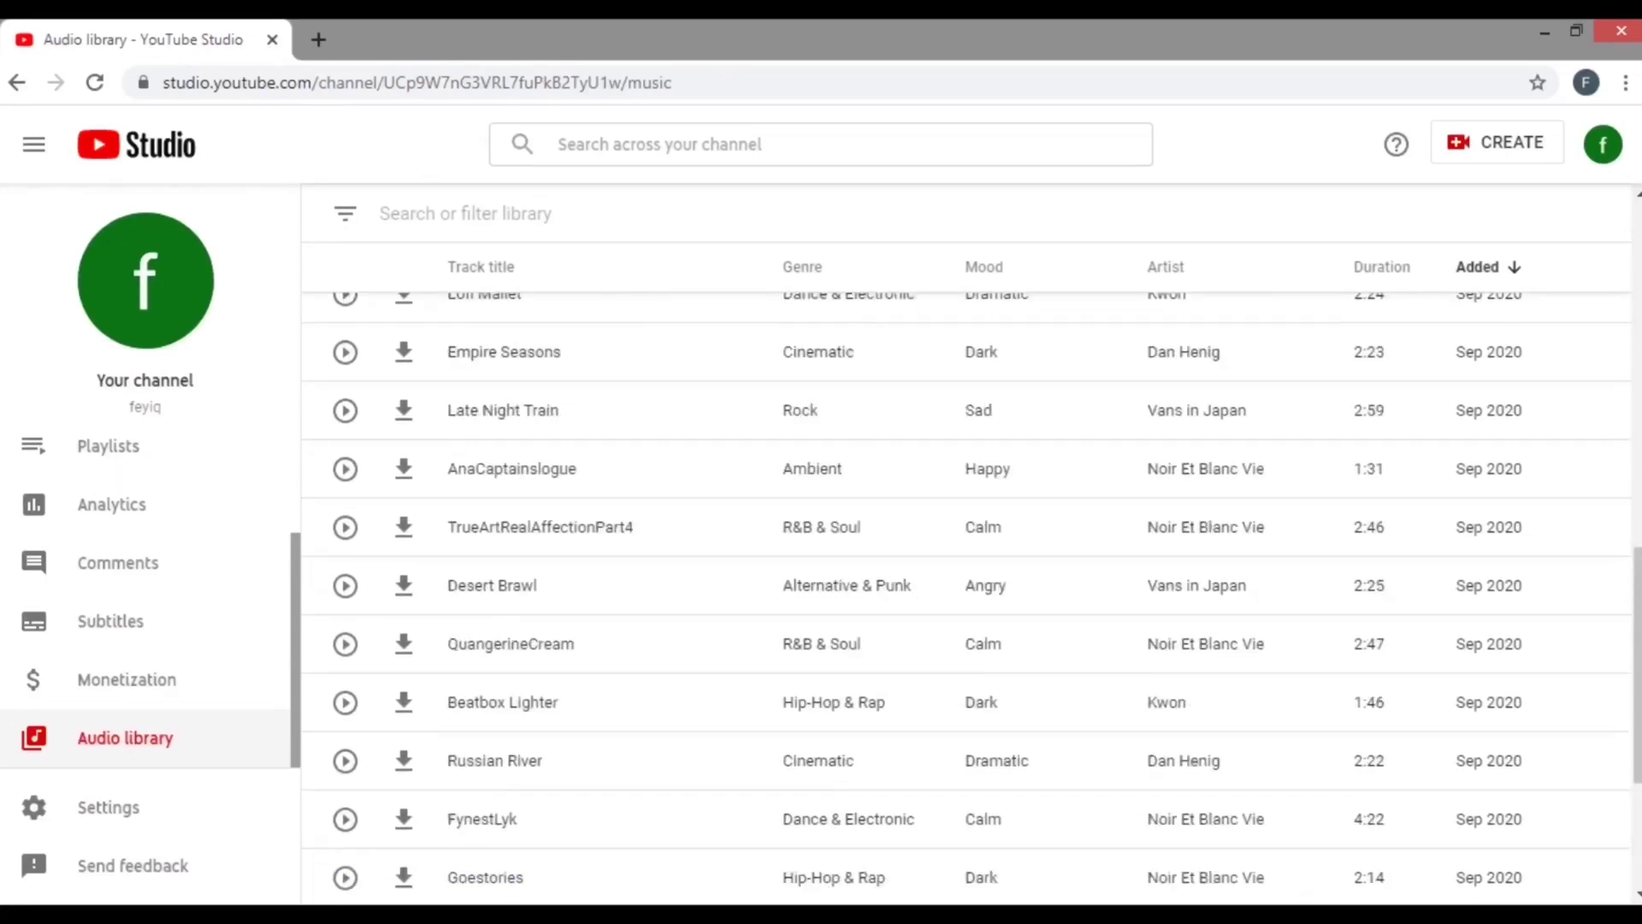
Step: View the channel's subtitles, comments and analytics pages in Studio, dismissing the tip about comment filters
scroll(966, 547, up, 12)
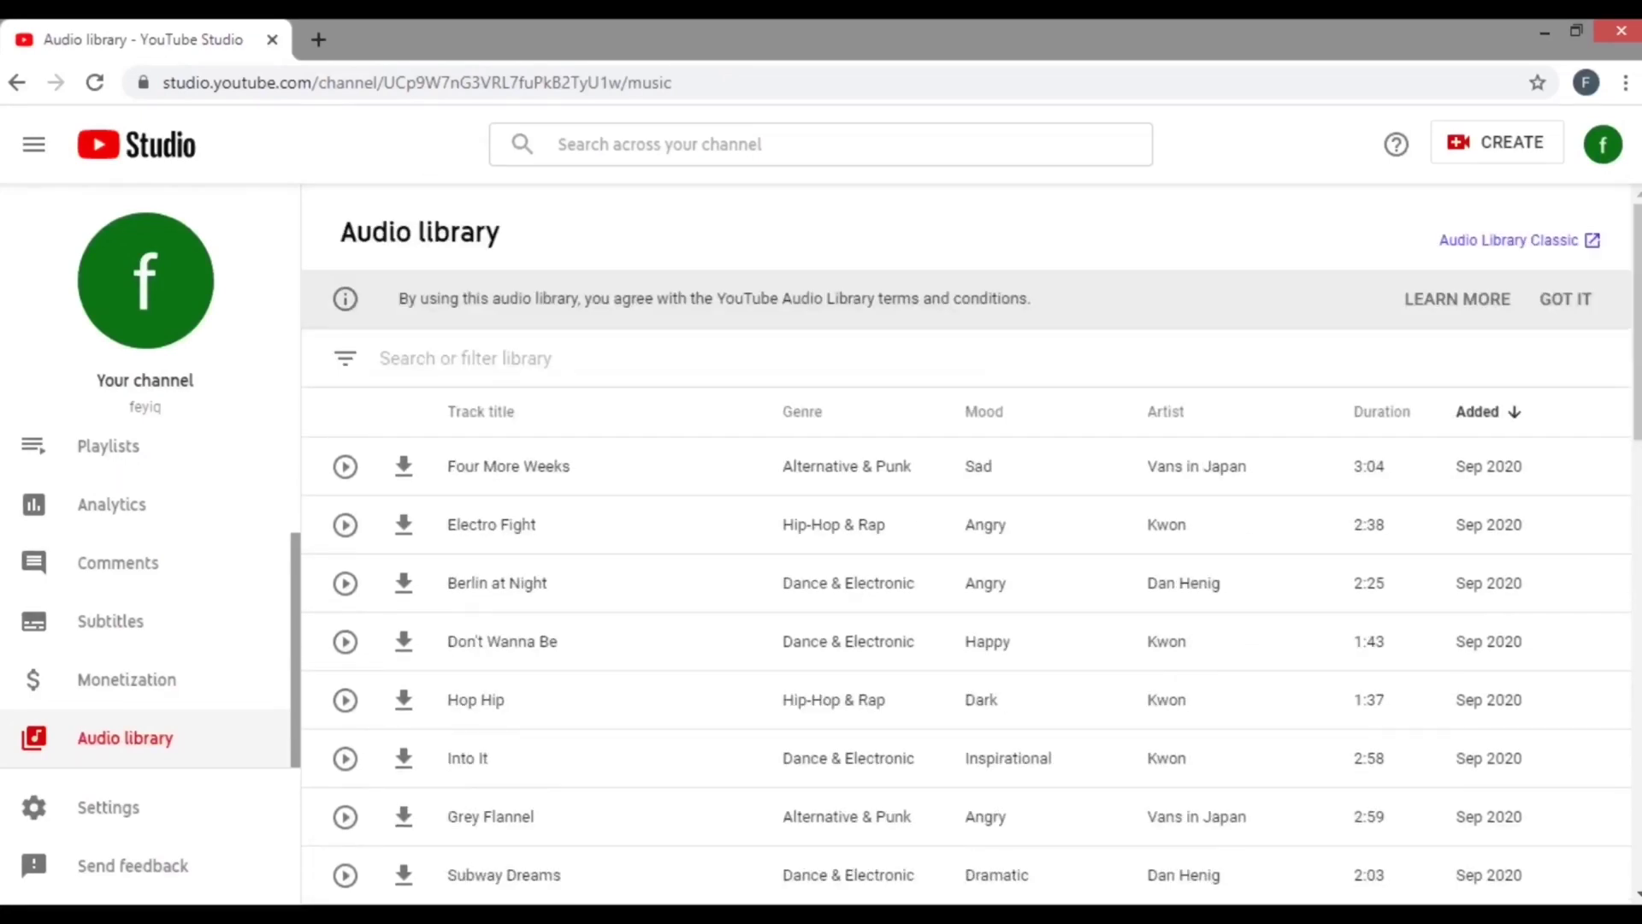
click(146, 637)
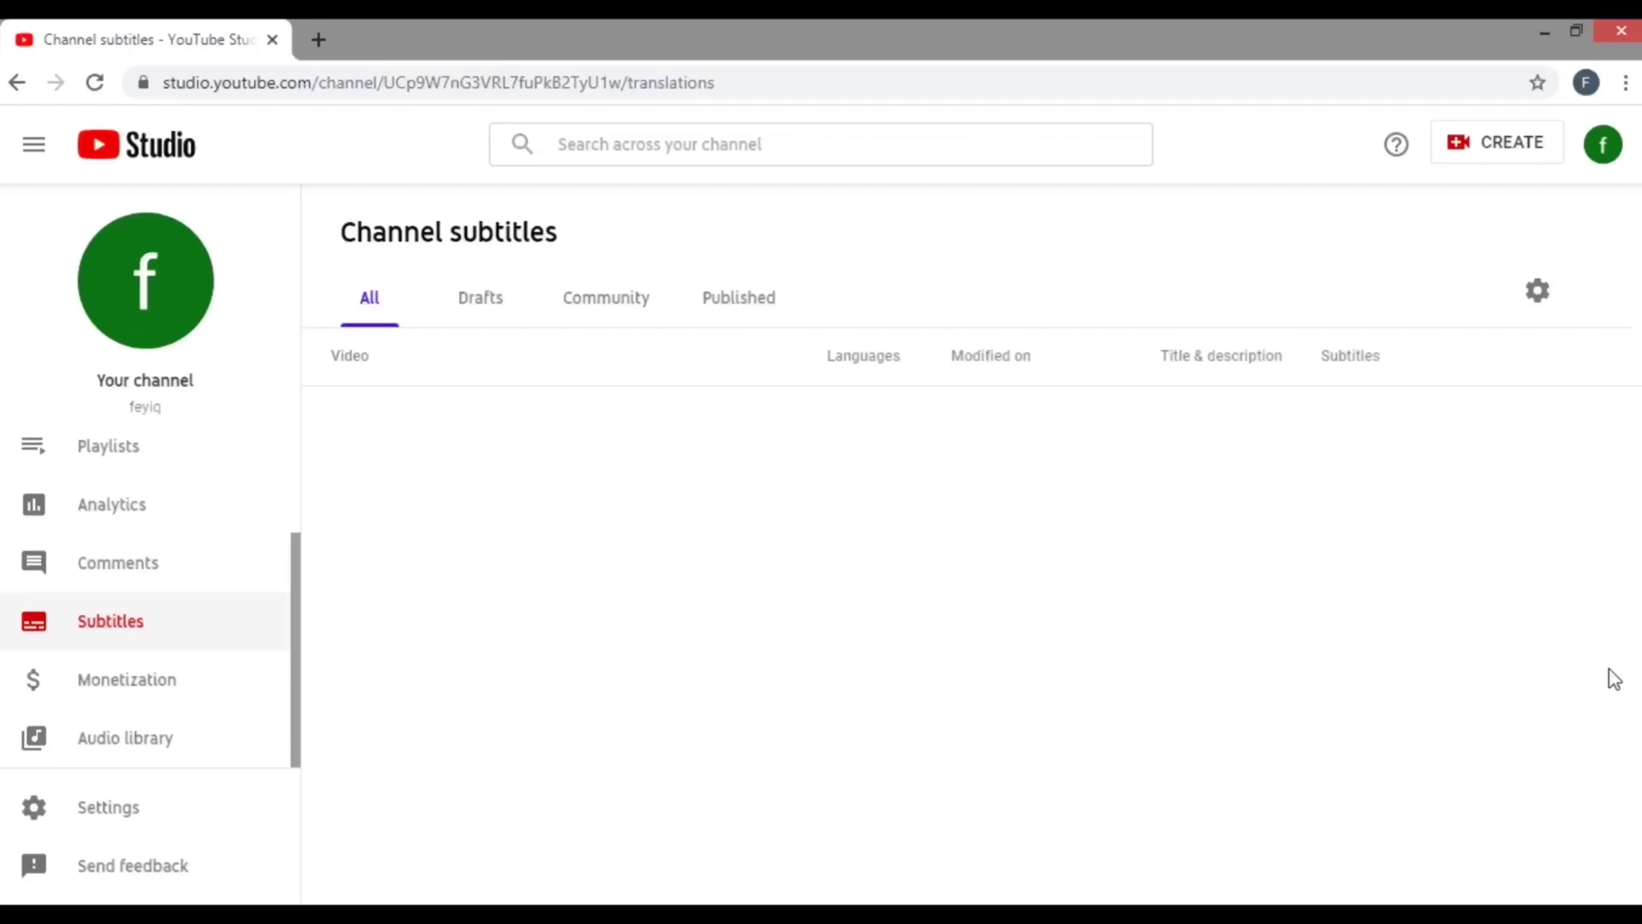
click(203, 588)
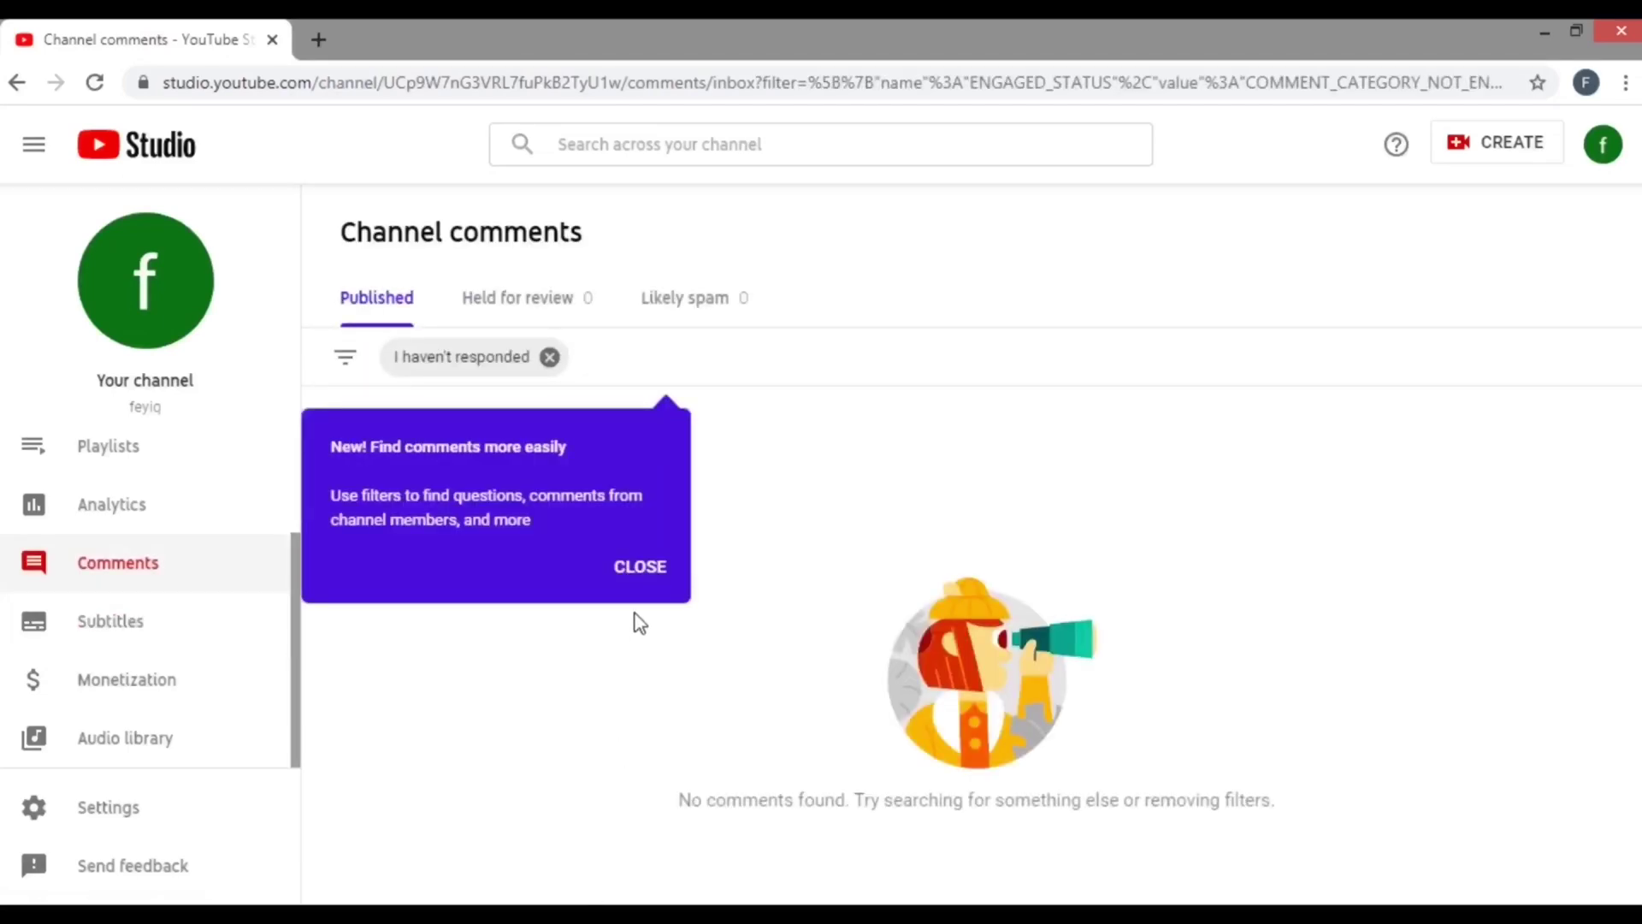
click(639, 567)
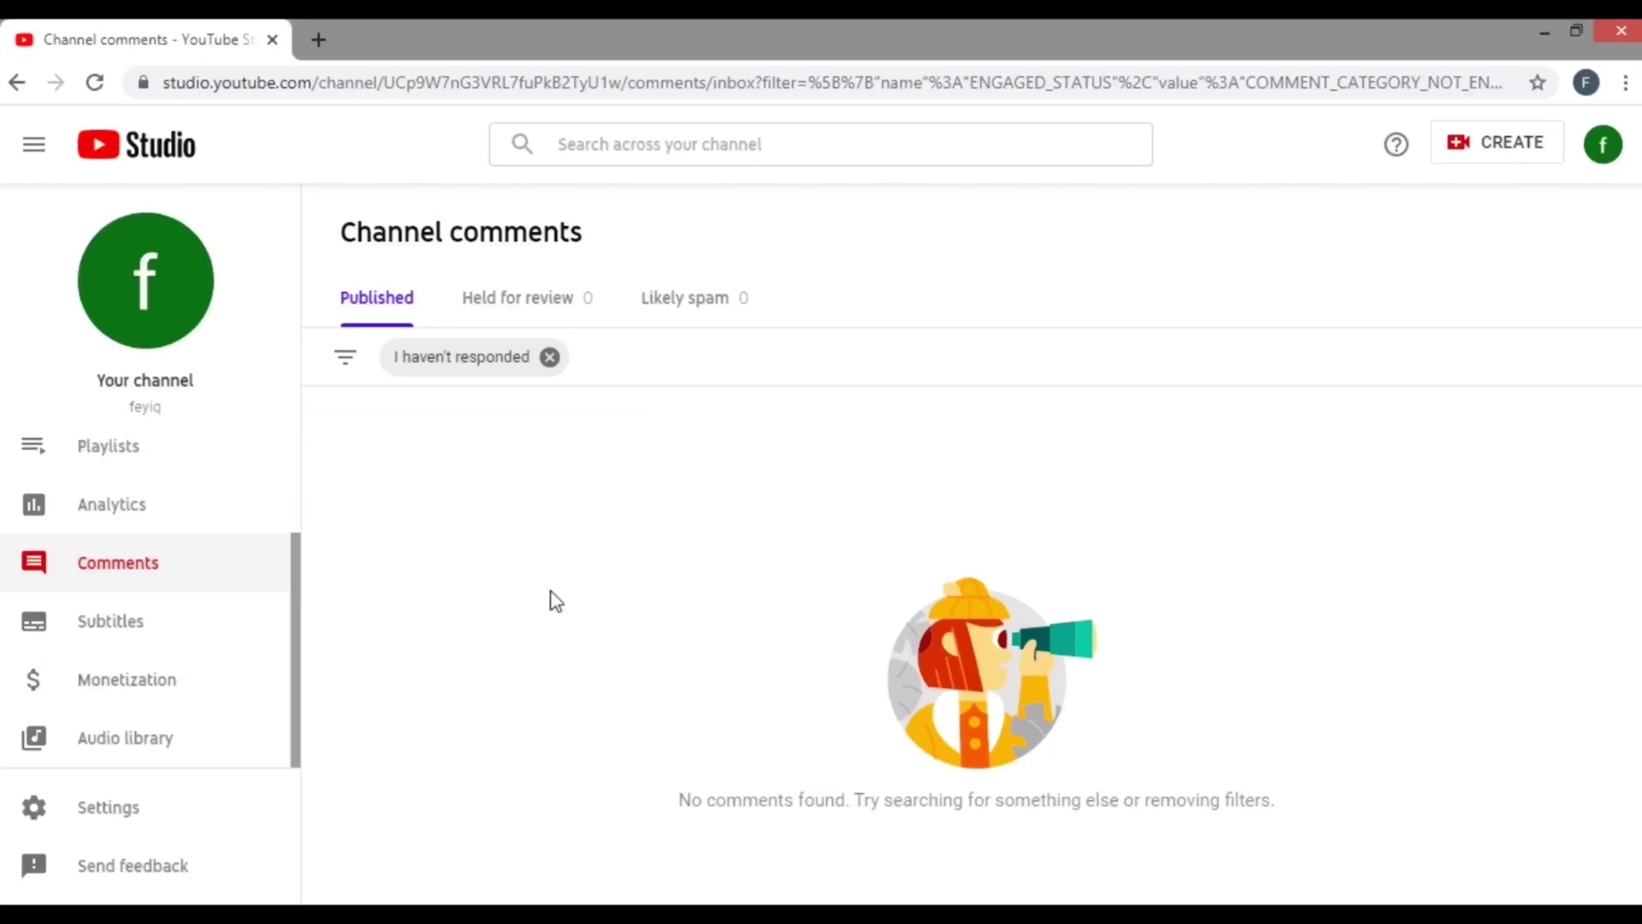
click(162, 515)
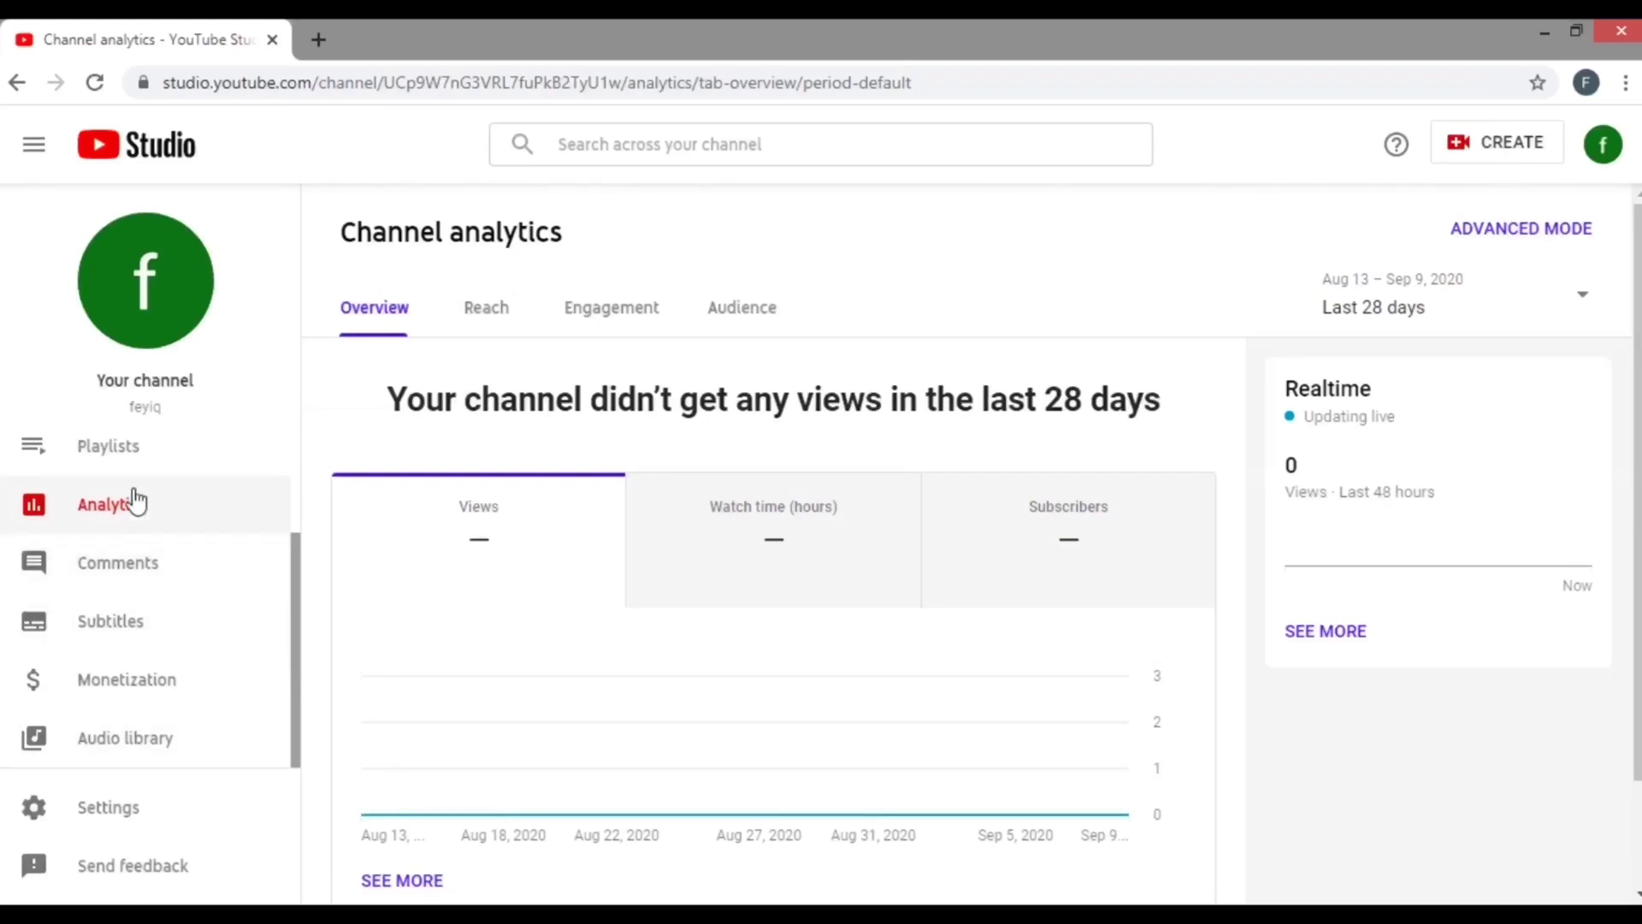
Step: View the channel's playlists page, then close it and return to Studio
click(130, 458)
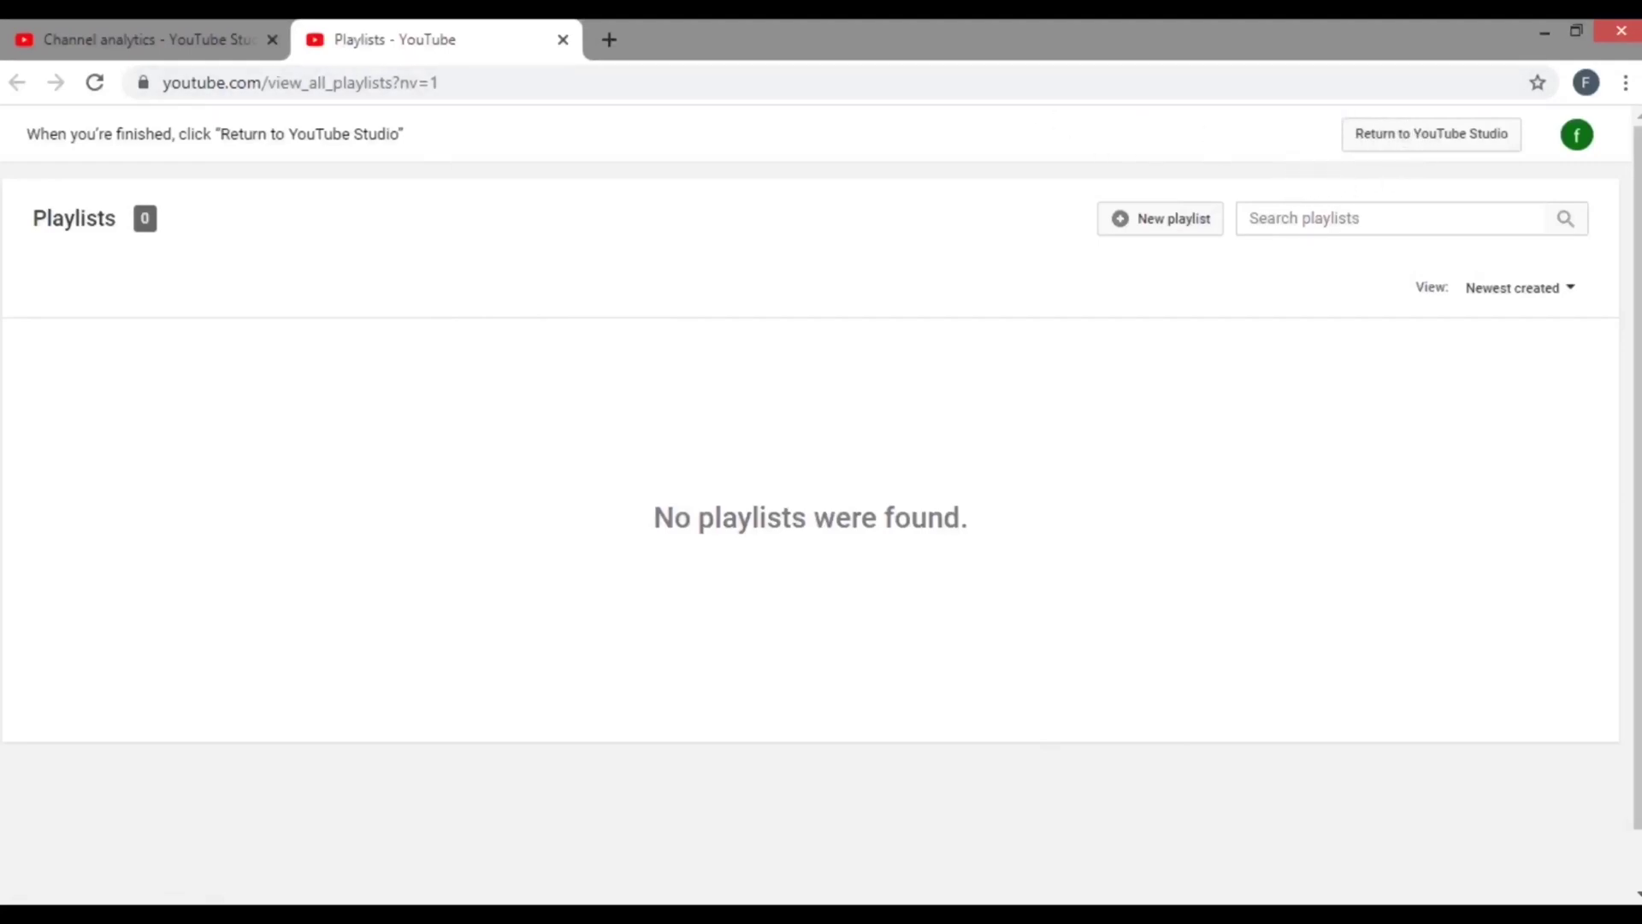
click(1420, 132)
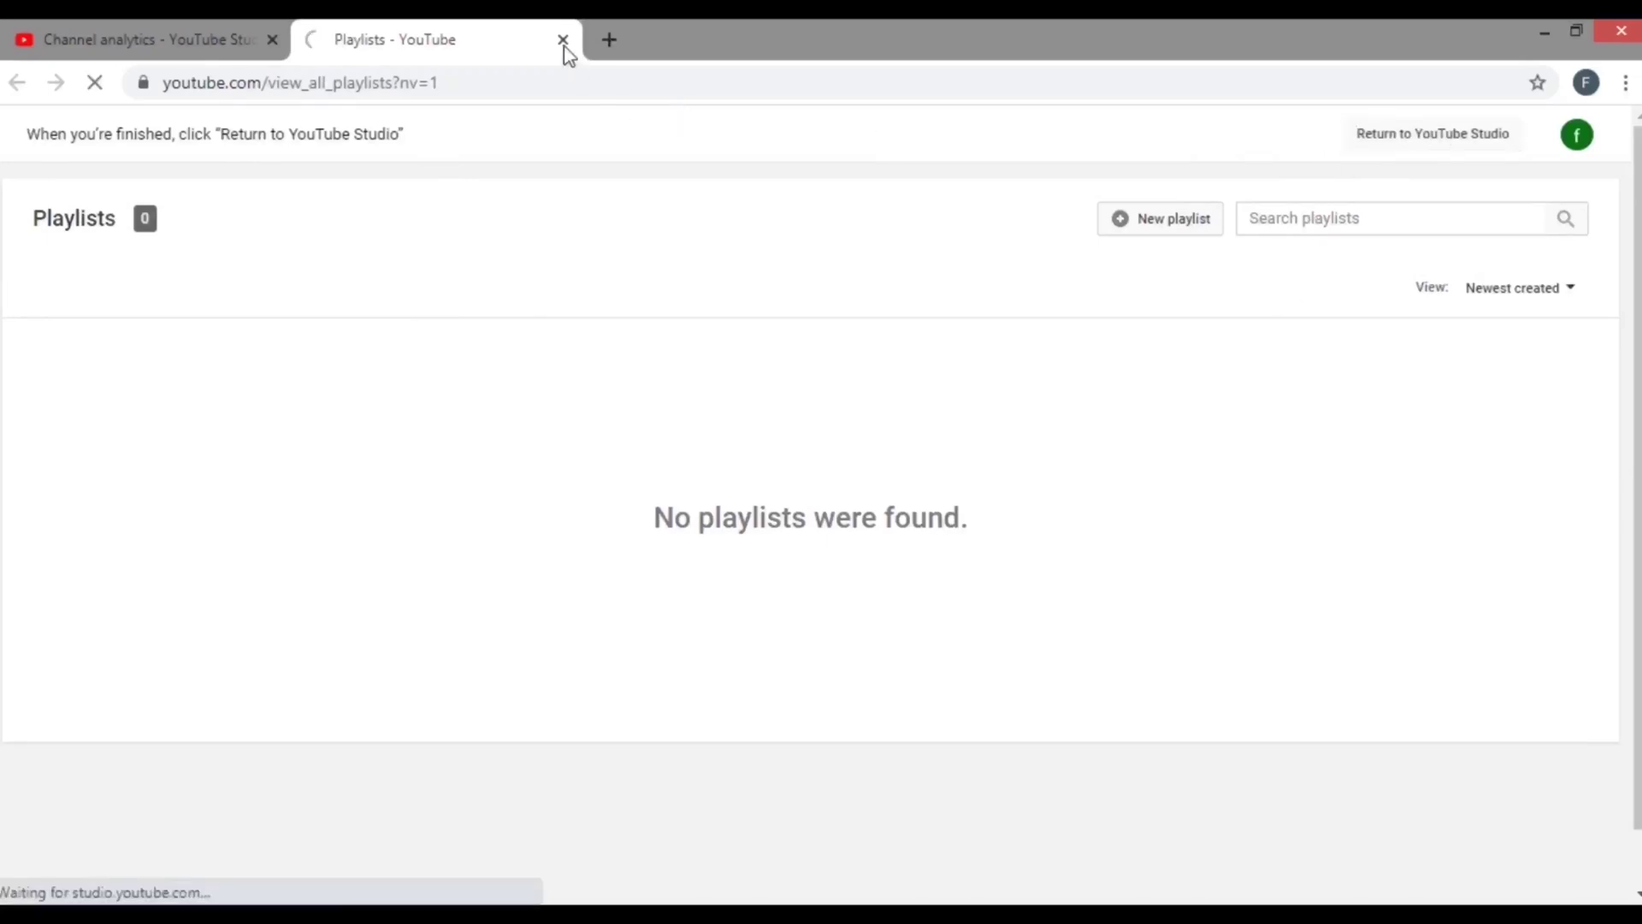
click(563, 40)
scroll(205, 623, up, 2)
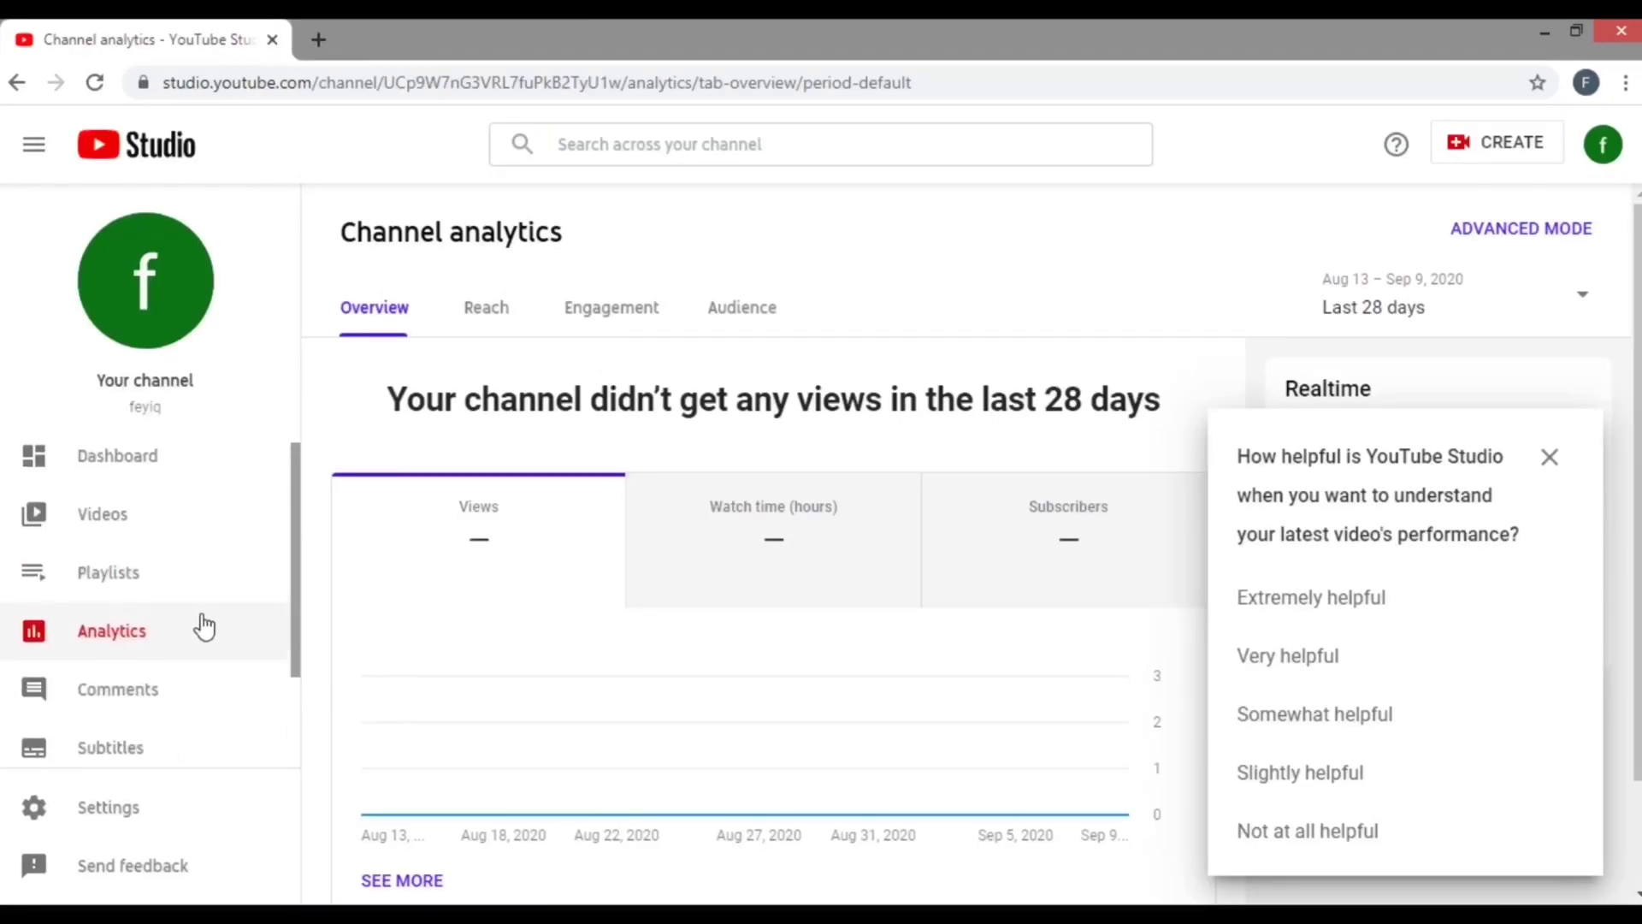
Step: View the channel's videos page, dismiss the Studio feedback survey and return to the channel dashboard
click(150, 536)
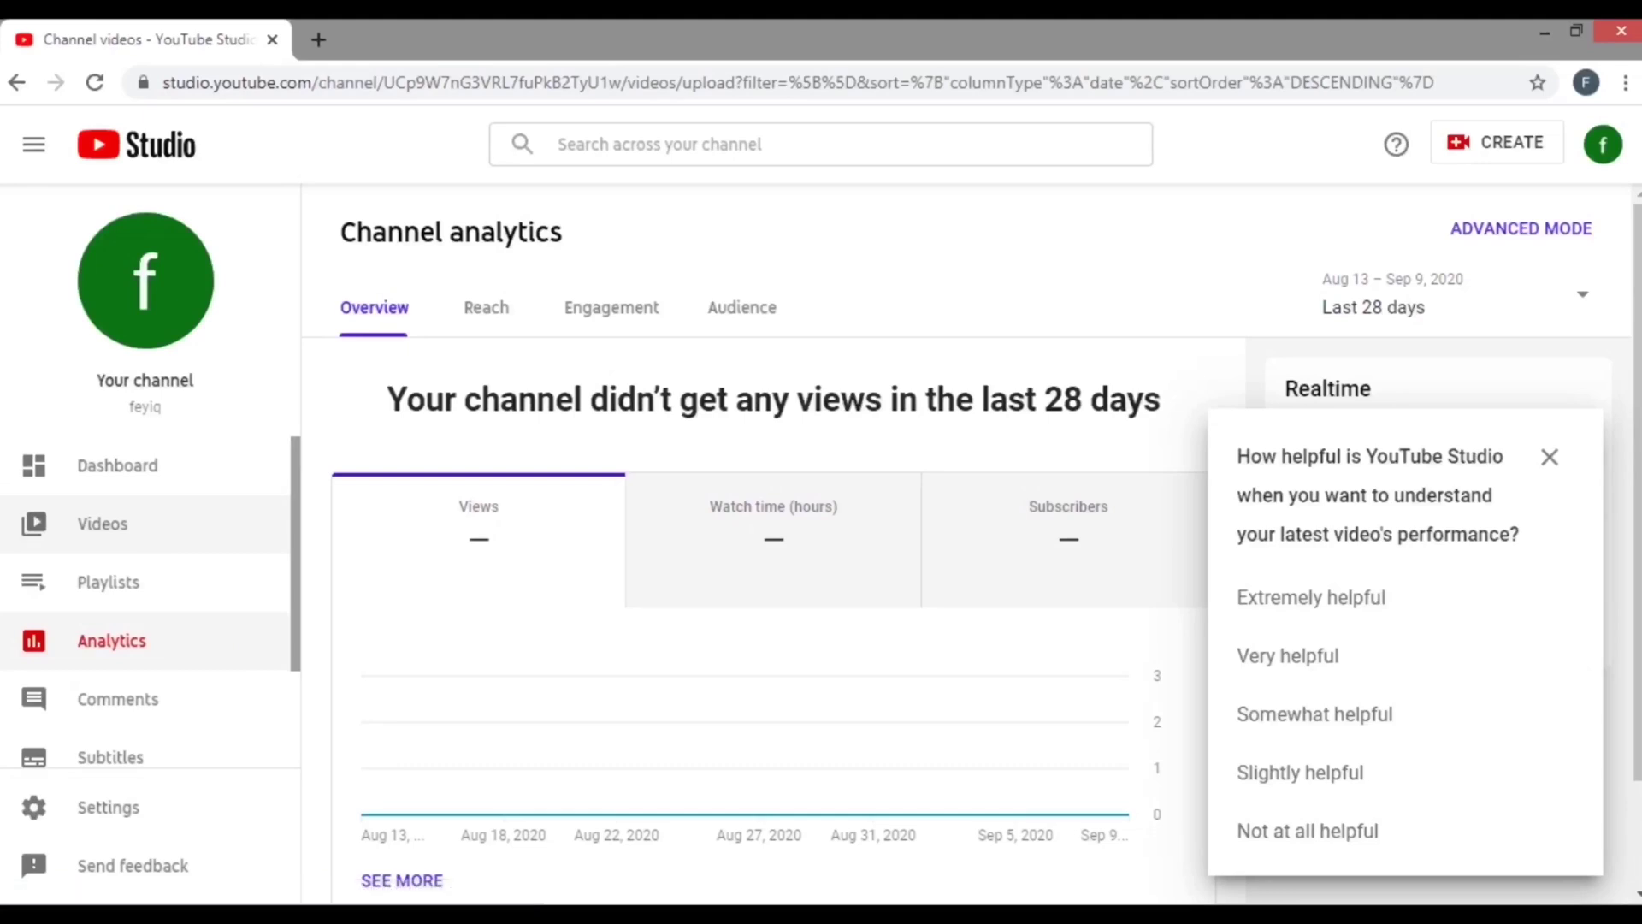
click(1551, 457)
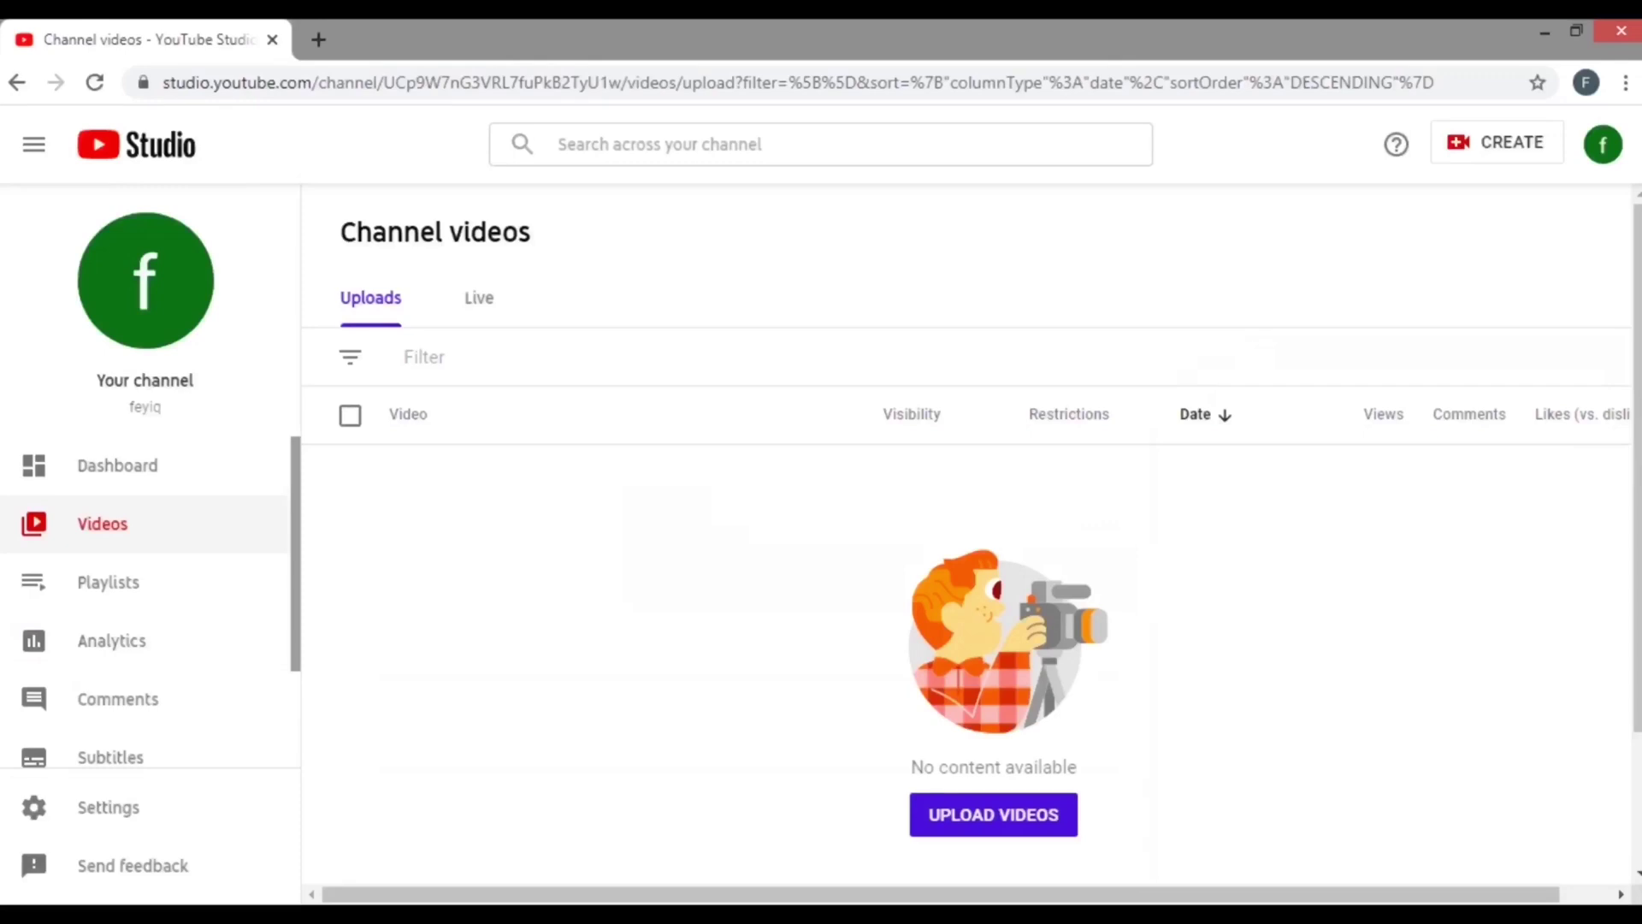
click(133, 481)
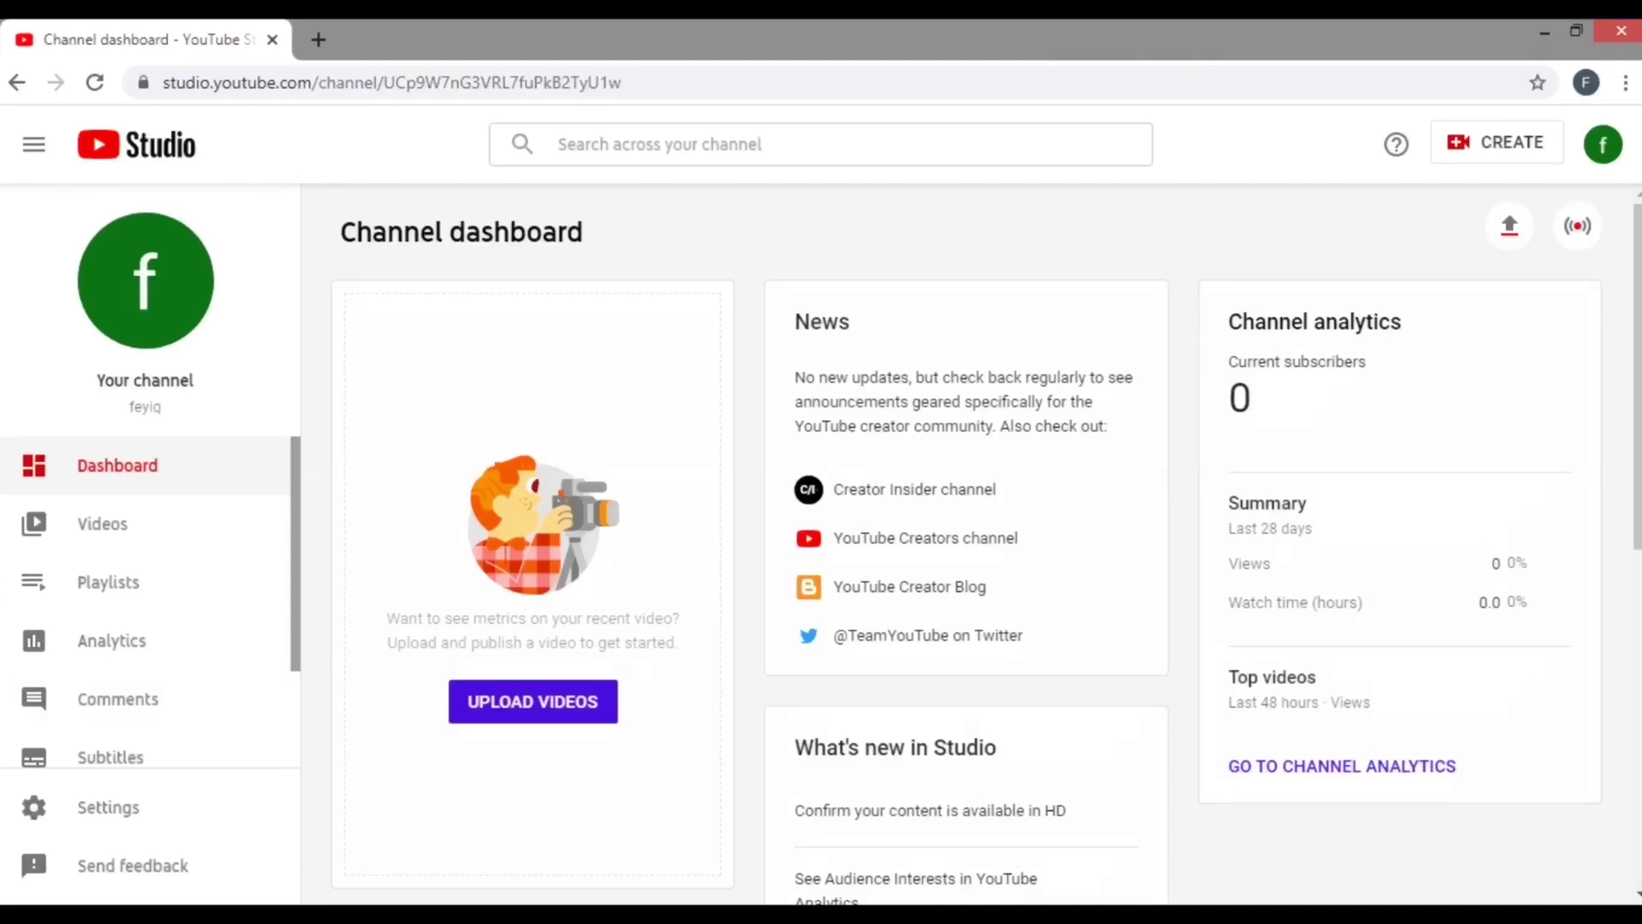
Step: In the channel's basic info settings, set the country of residence to United Arab Emirates and leave the keywords empty
click(152, 802)
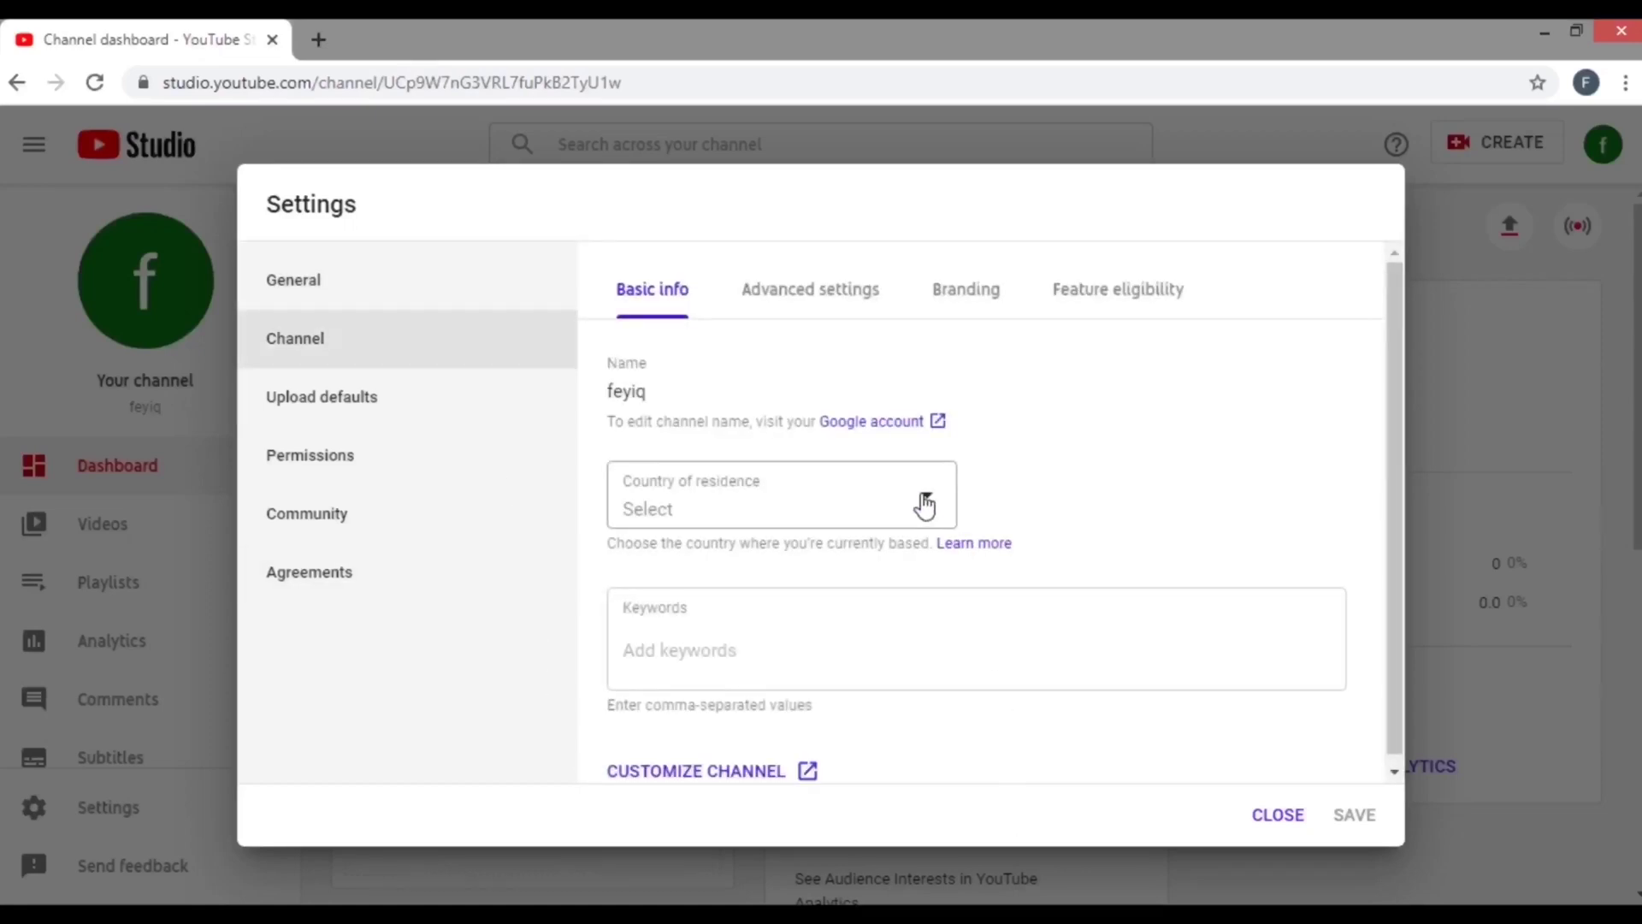
click(924, 504)
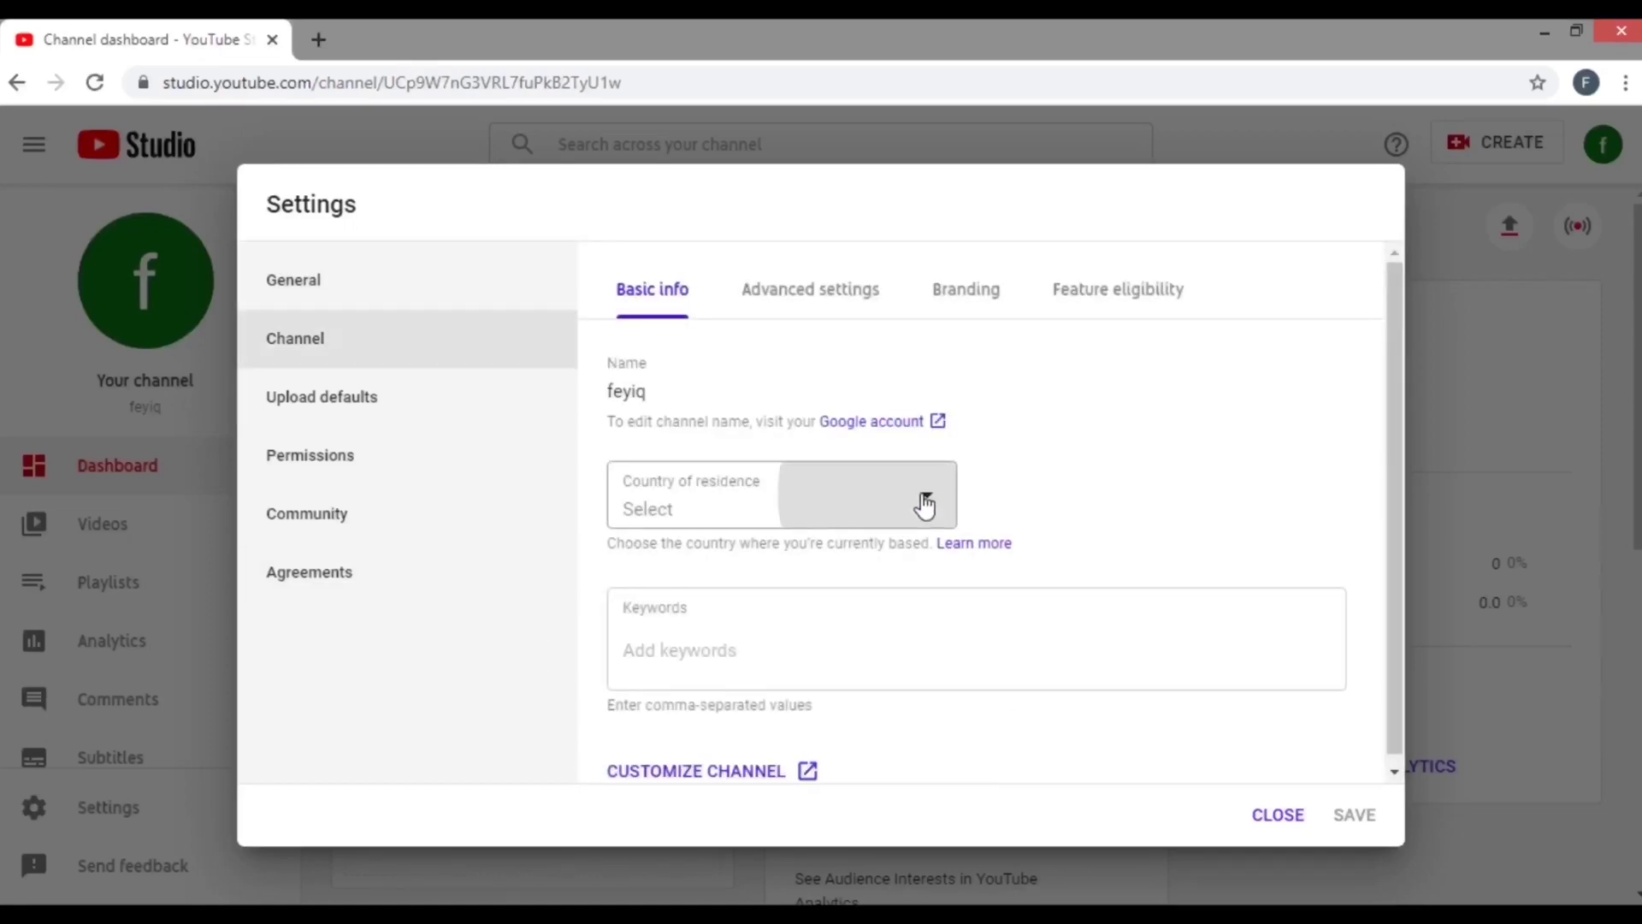
scroll(841, 612, down, 1)
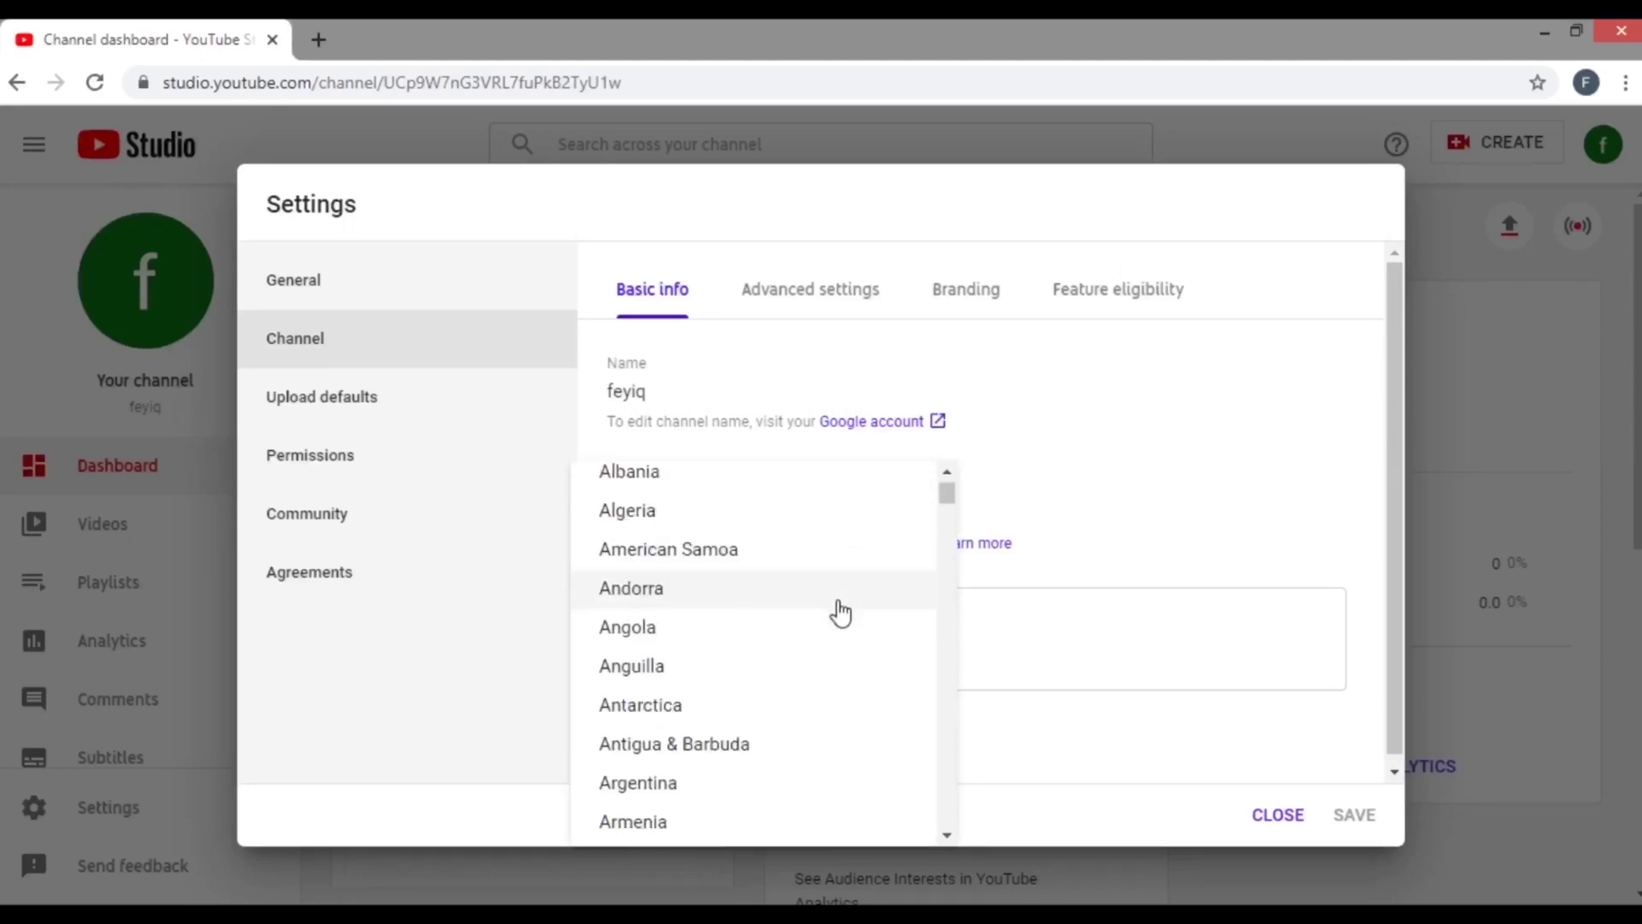
scroll(841, 612, down, 5)
click(767, 598)
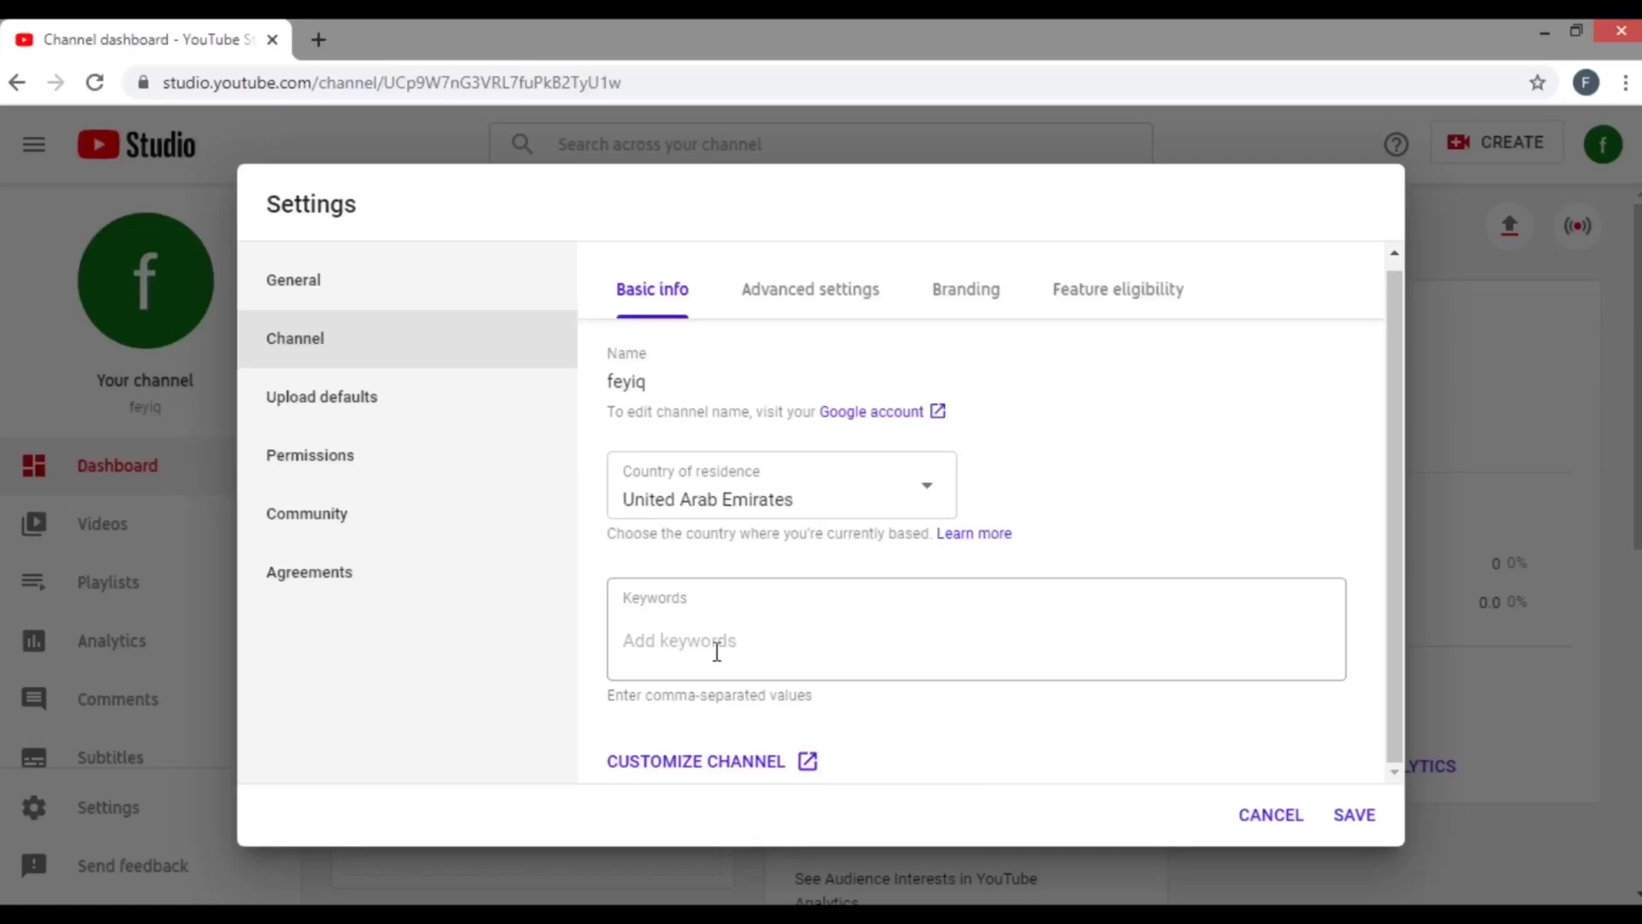
click(733, 654)
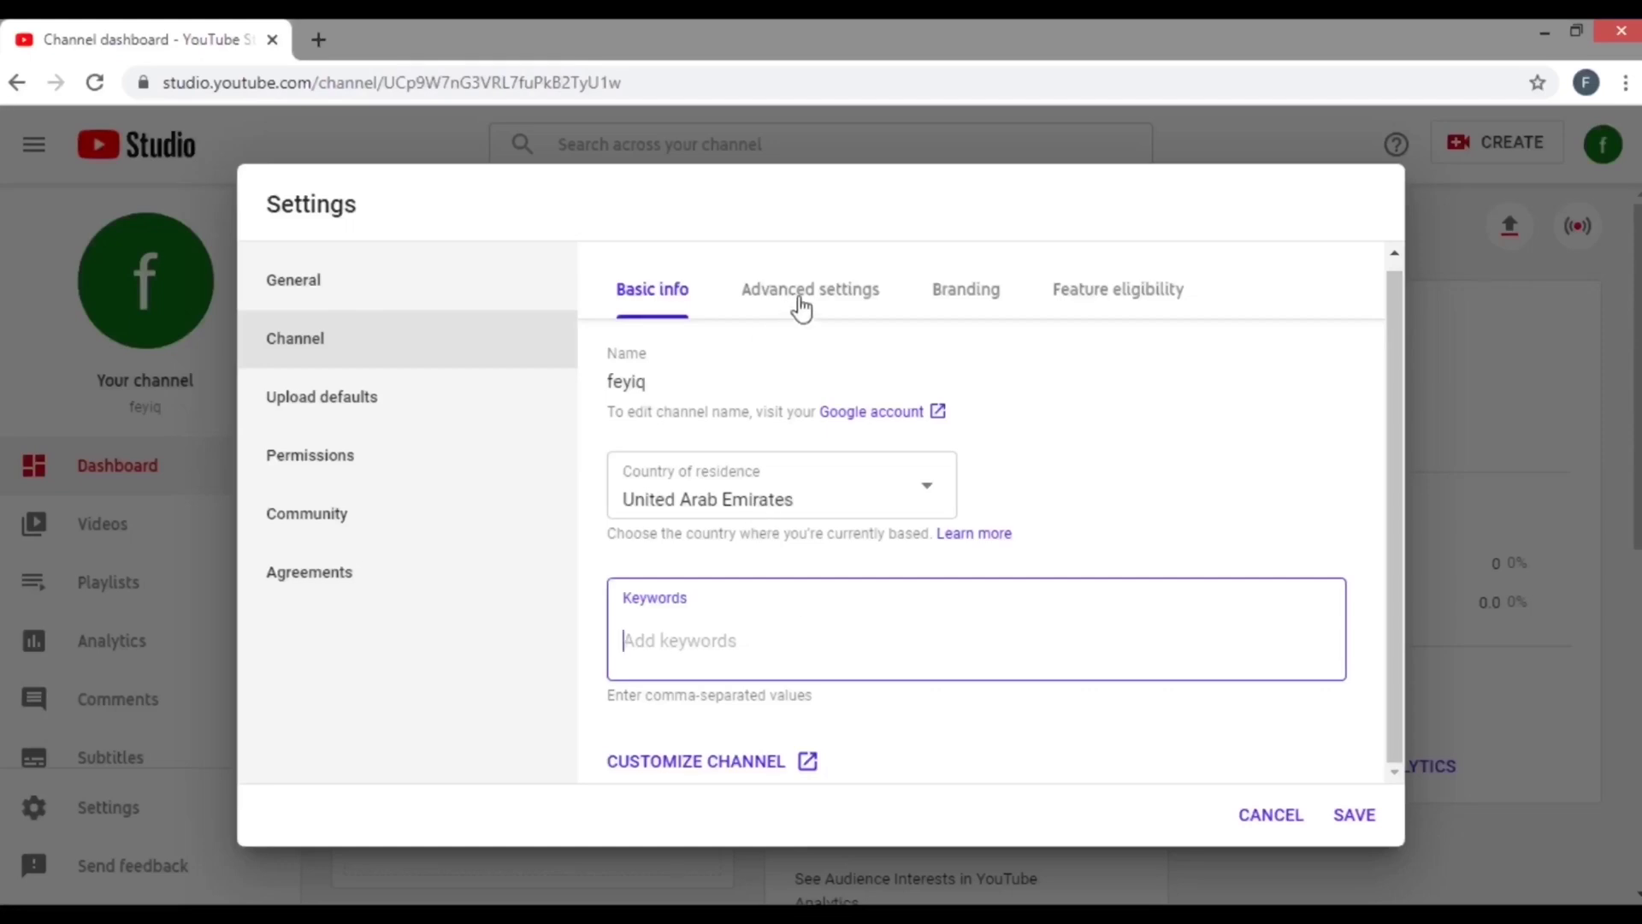
Step: In the channel's advanced settings, set the audience to not made for kids
click(808, 295)
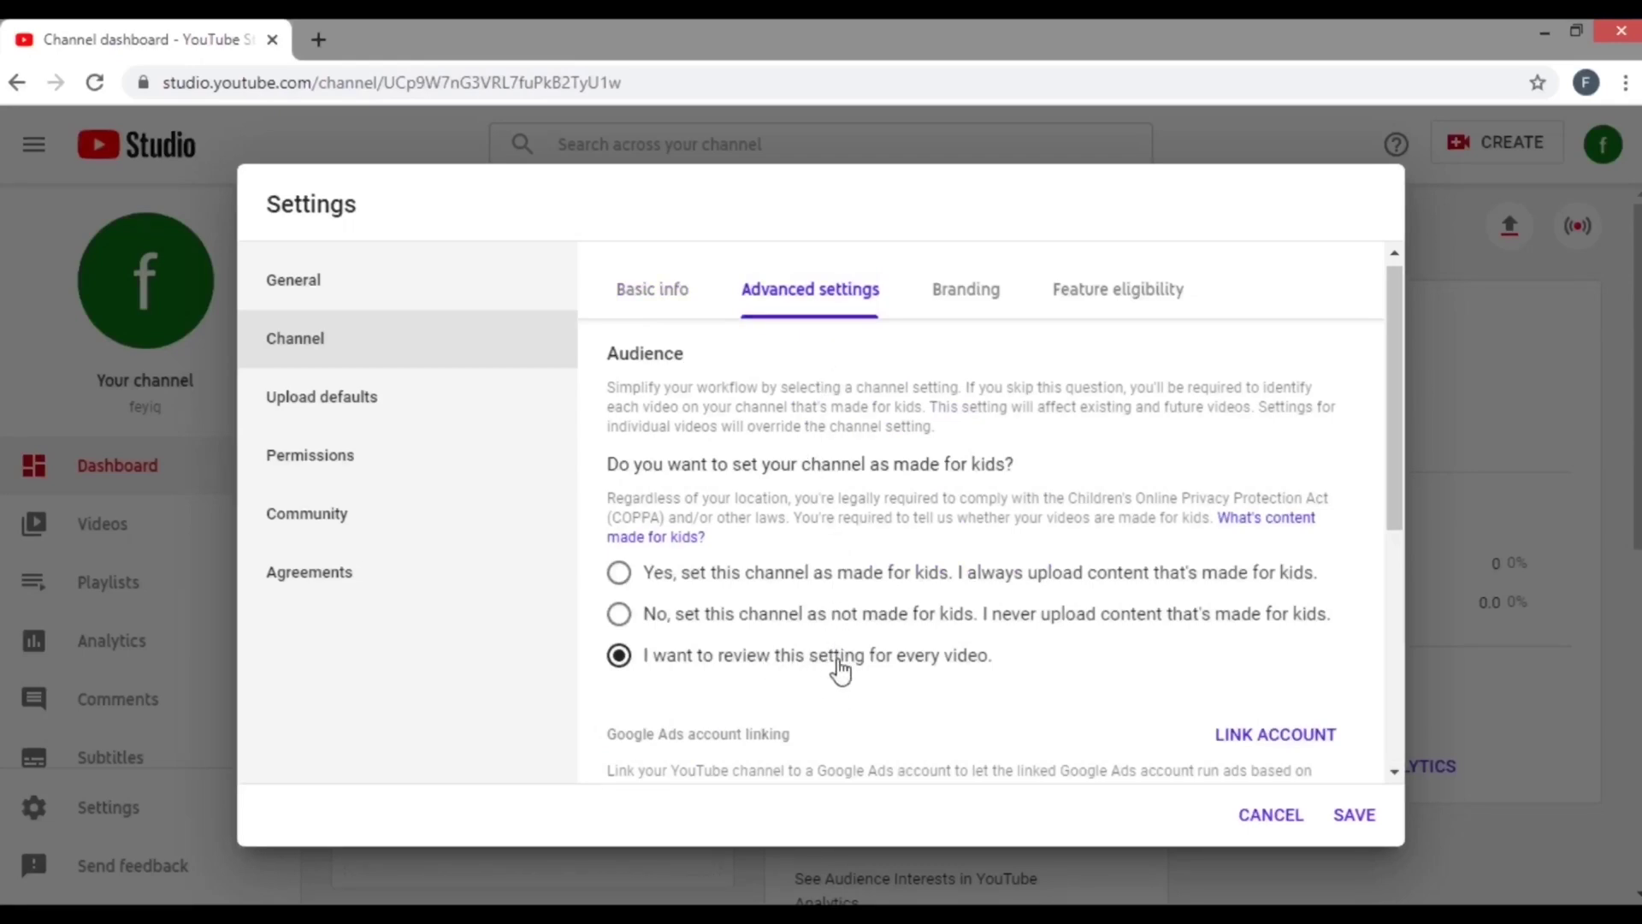
click(921, 611)
click(919, 573)
scroll(919, 648, down, 3)
click(799, 599)
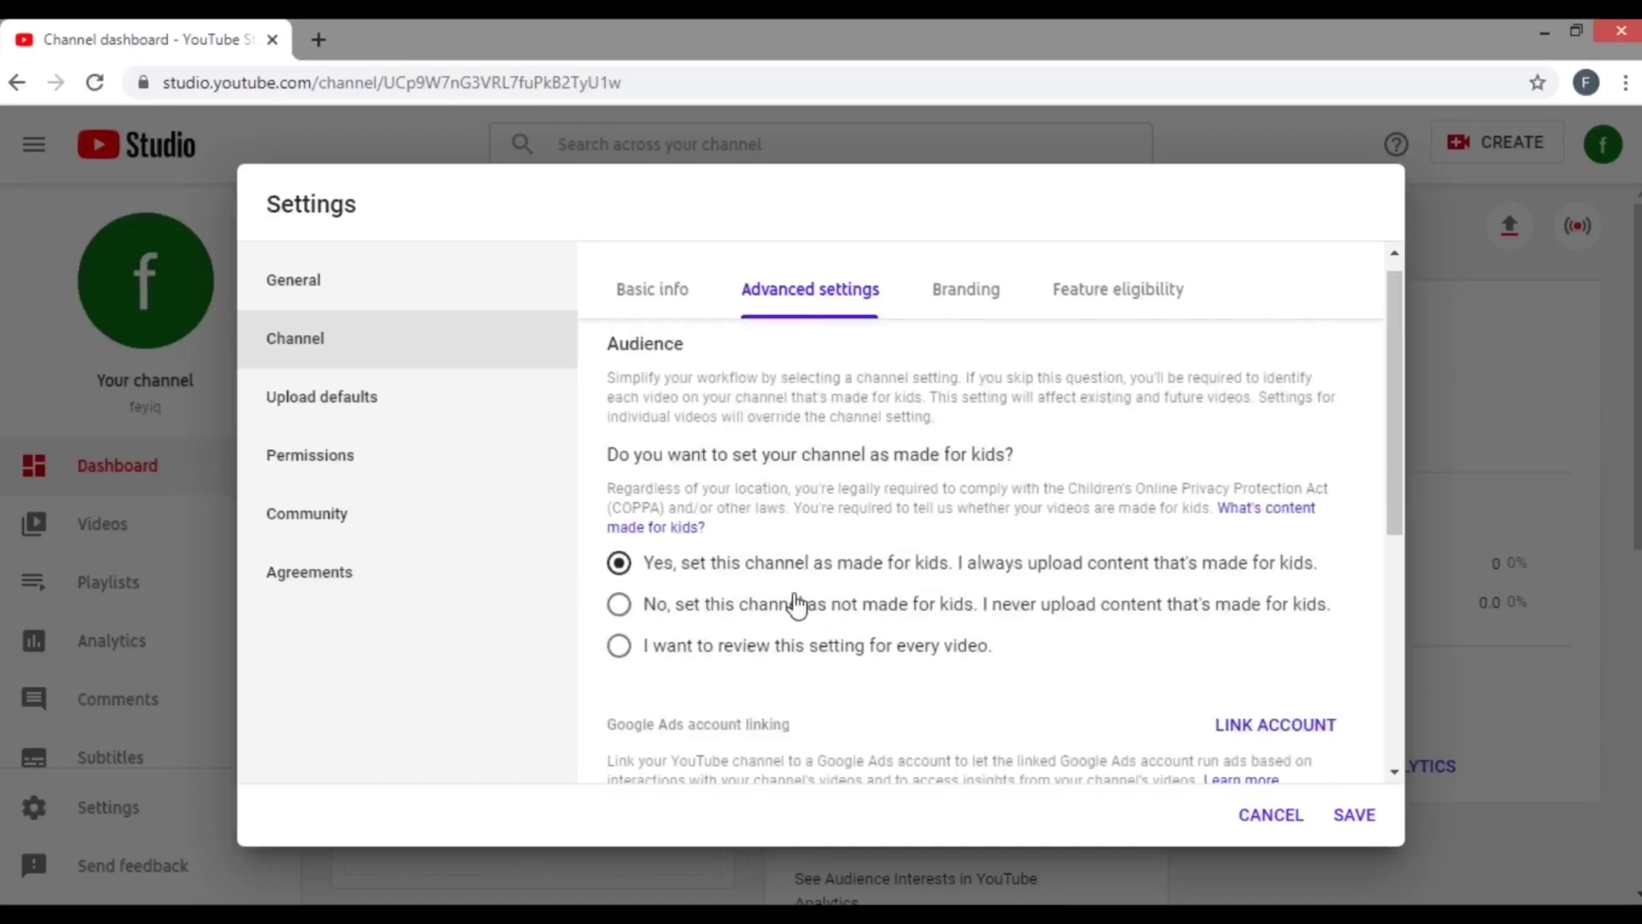
Step: Review the remaining advanced channel settings, the video watermark branding options and the feature eligibility
scroll(951, 589, down, 3)
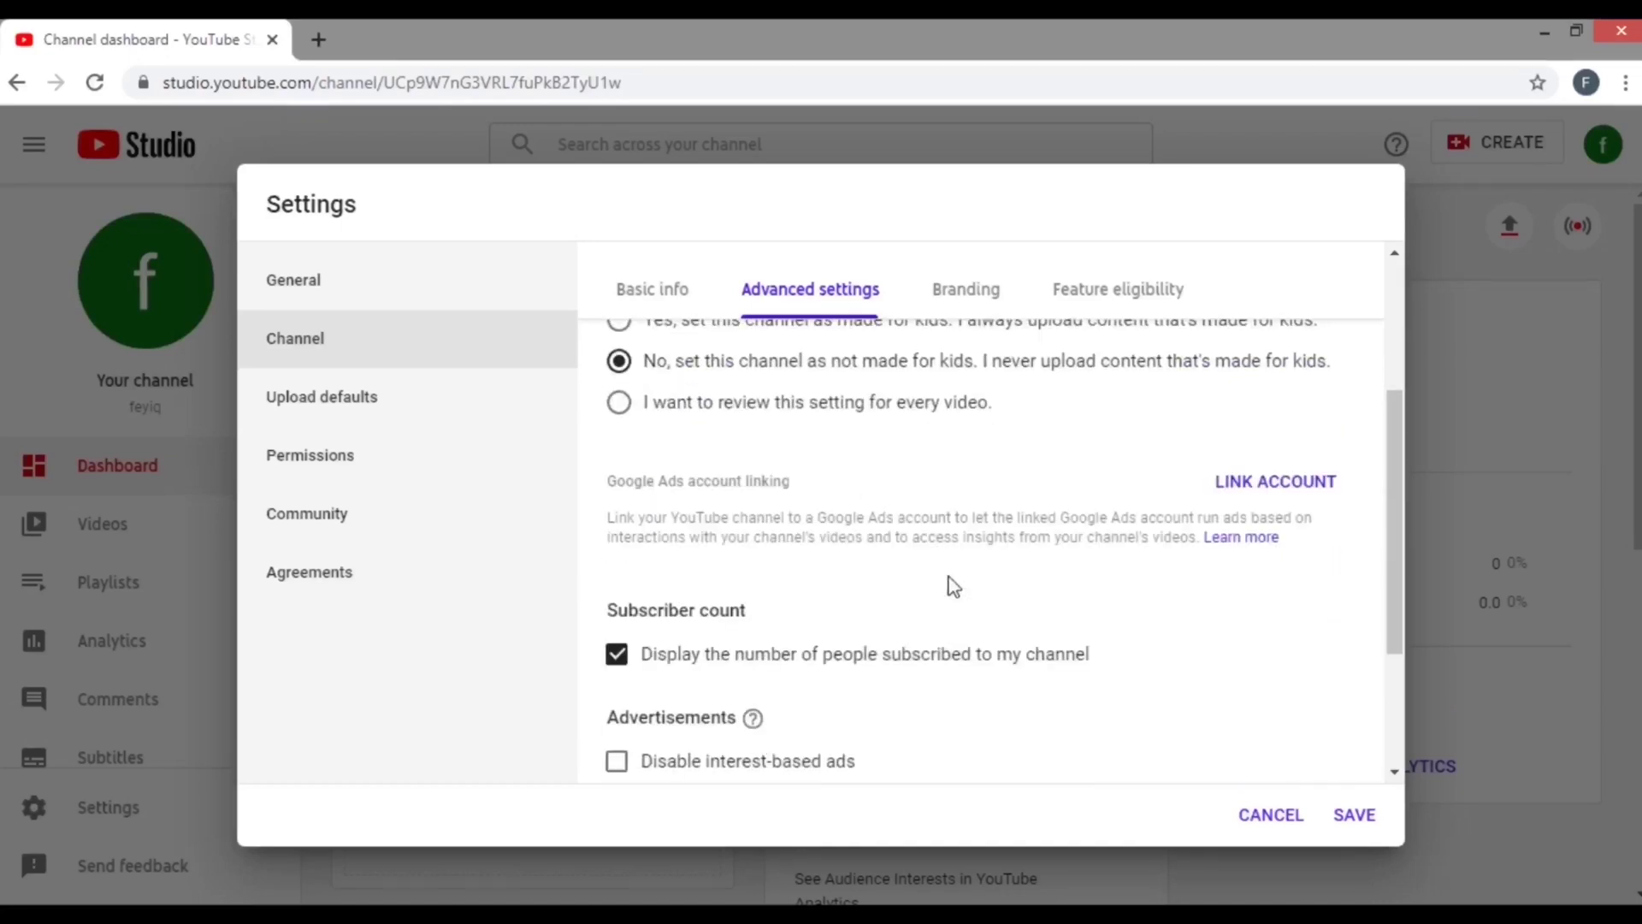
scroll(954, 587, down, 2)
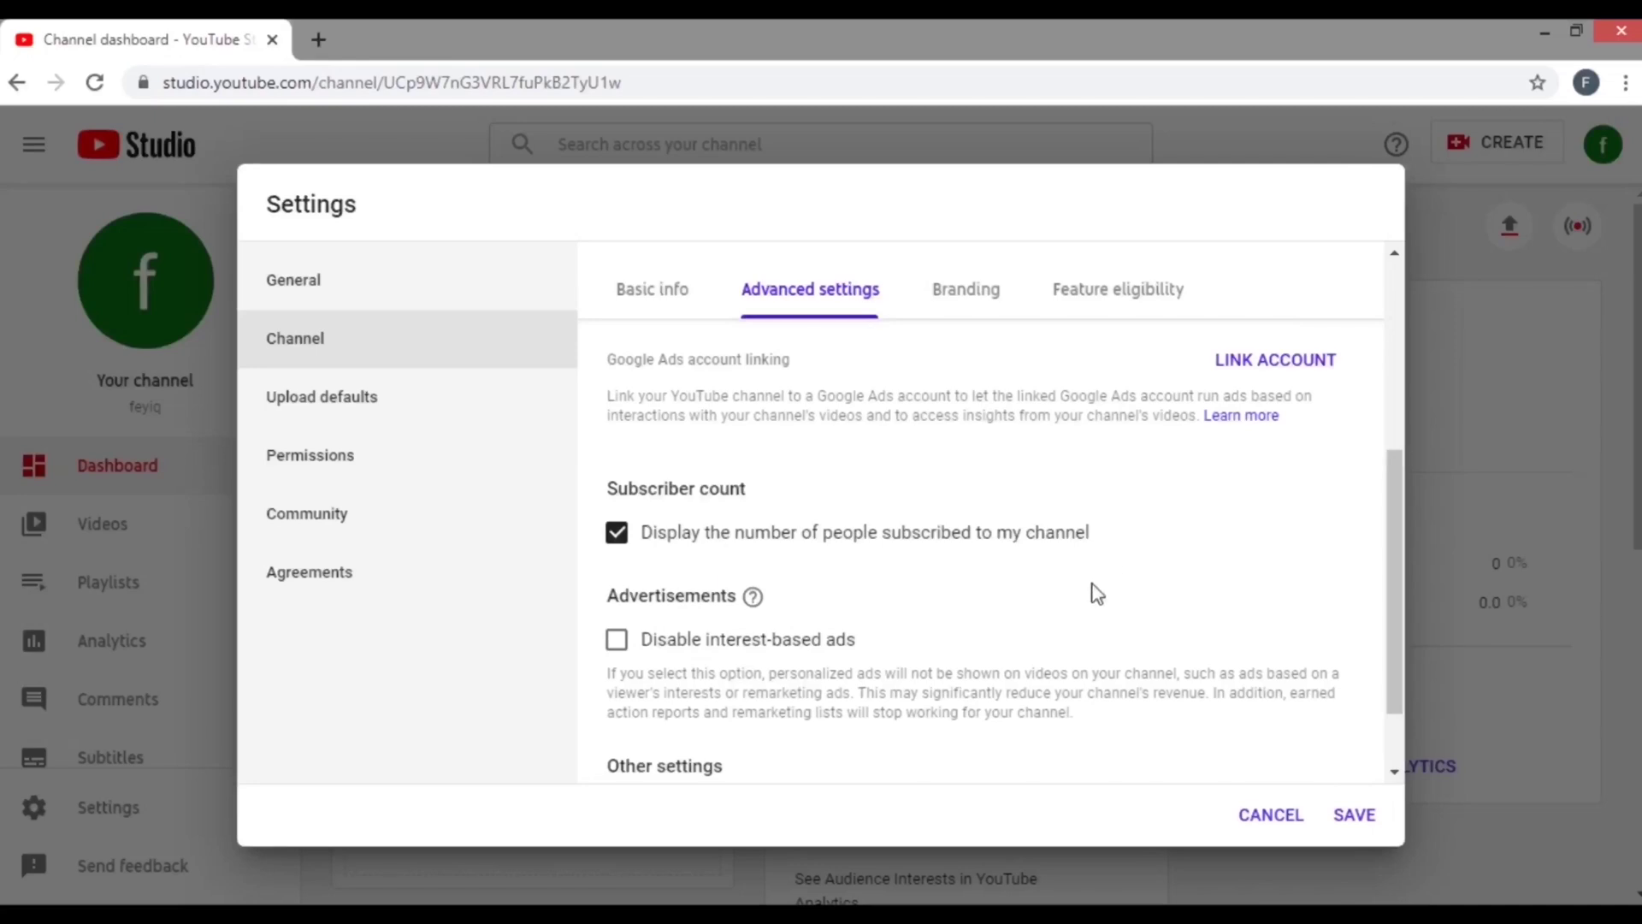
scroll(1095, 590, down, 1)
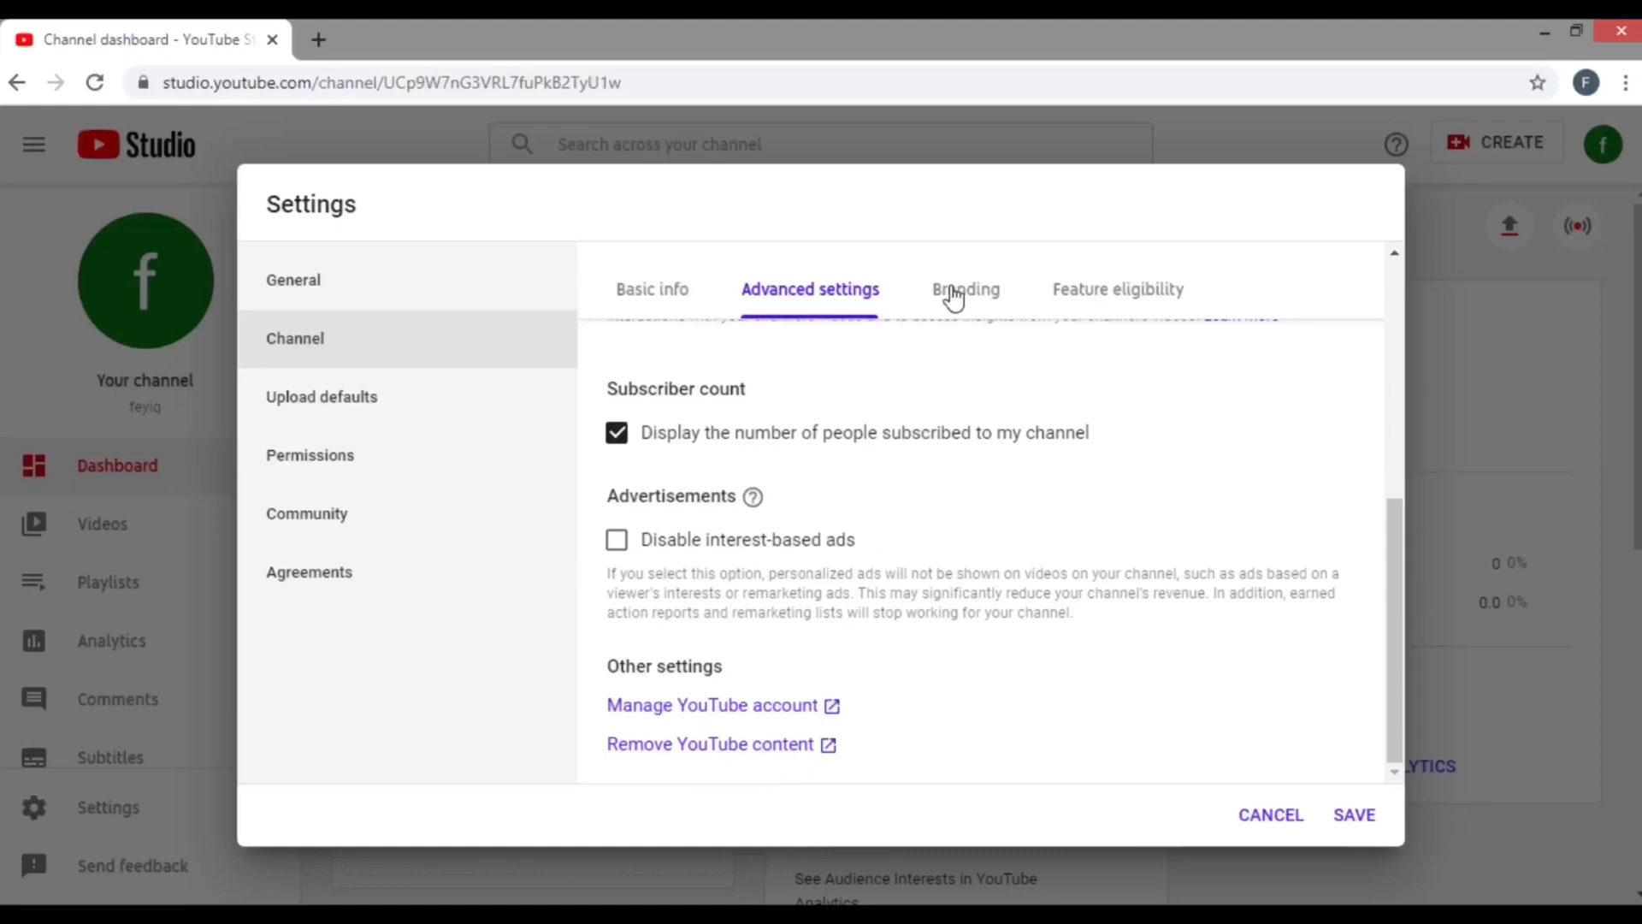
click(951, 290)
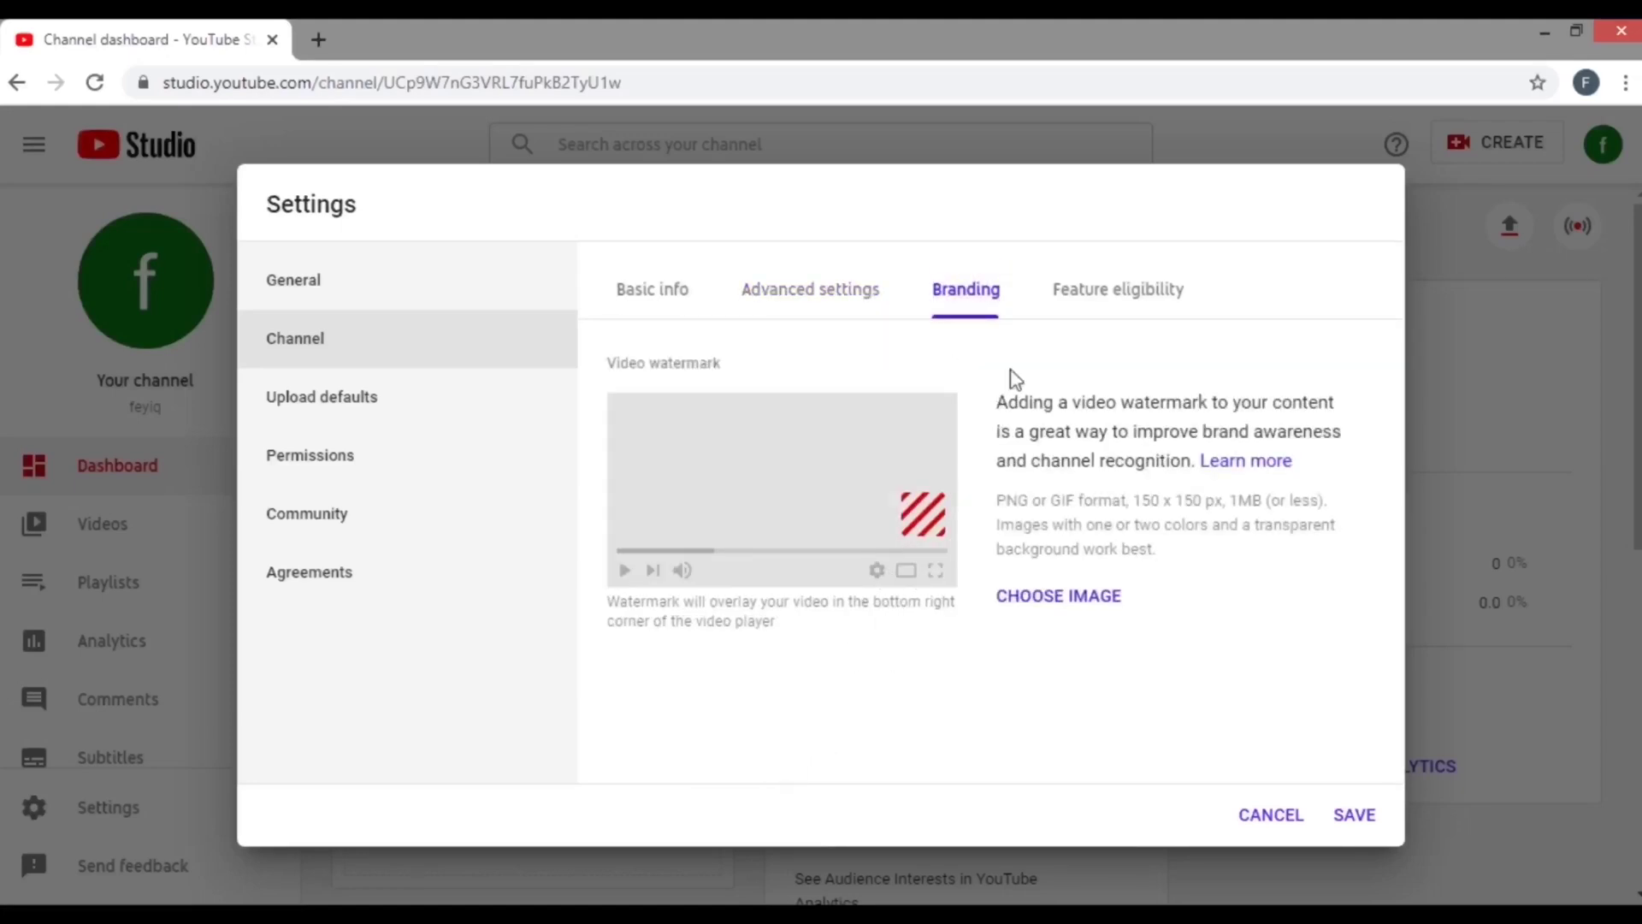
click(1096, 295)
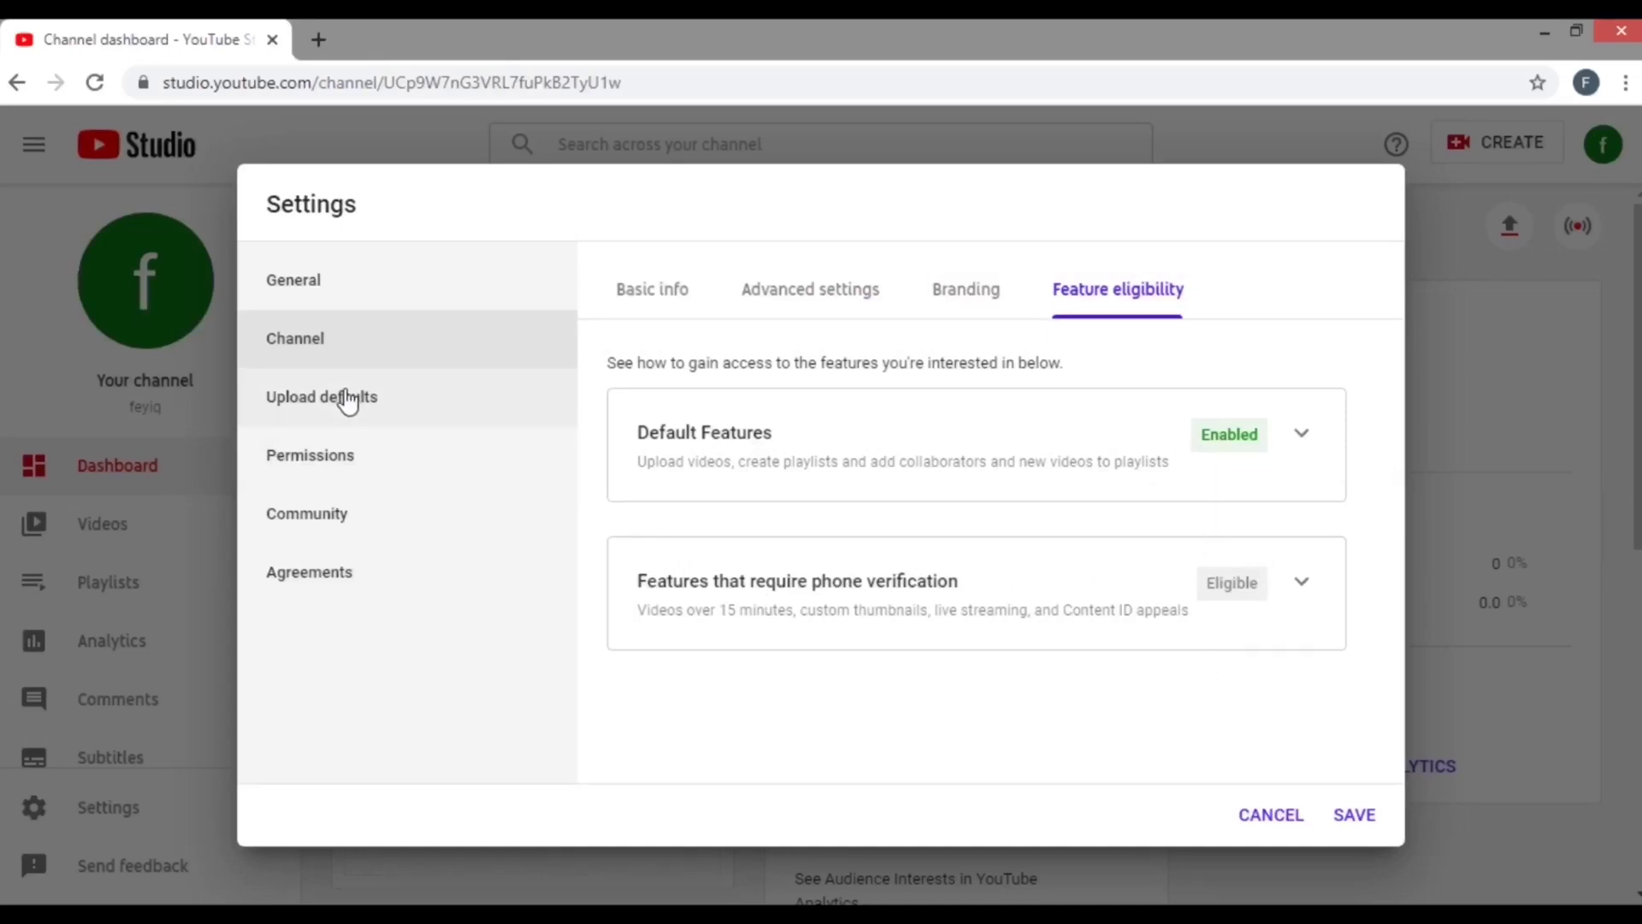
Step: Set the upload defaults' caption certification to "This content has never aired on television in the U.S." and check the community contributions options
click(346, 381)
click(791, 295)
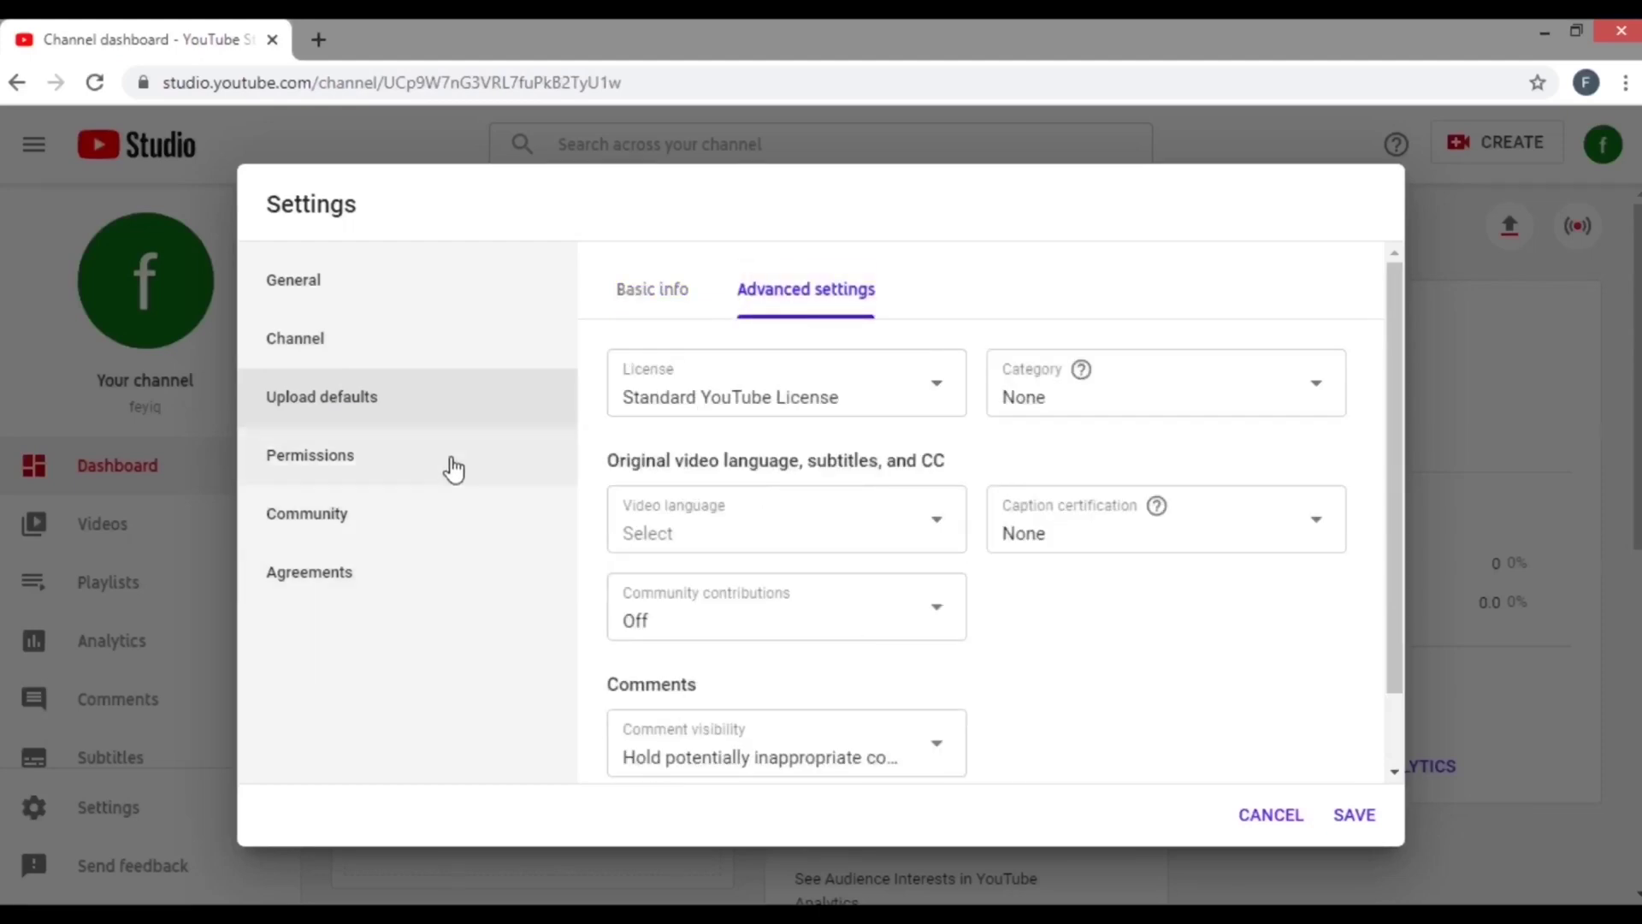
scroll(953, 429, down, 2)
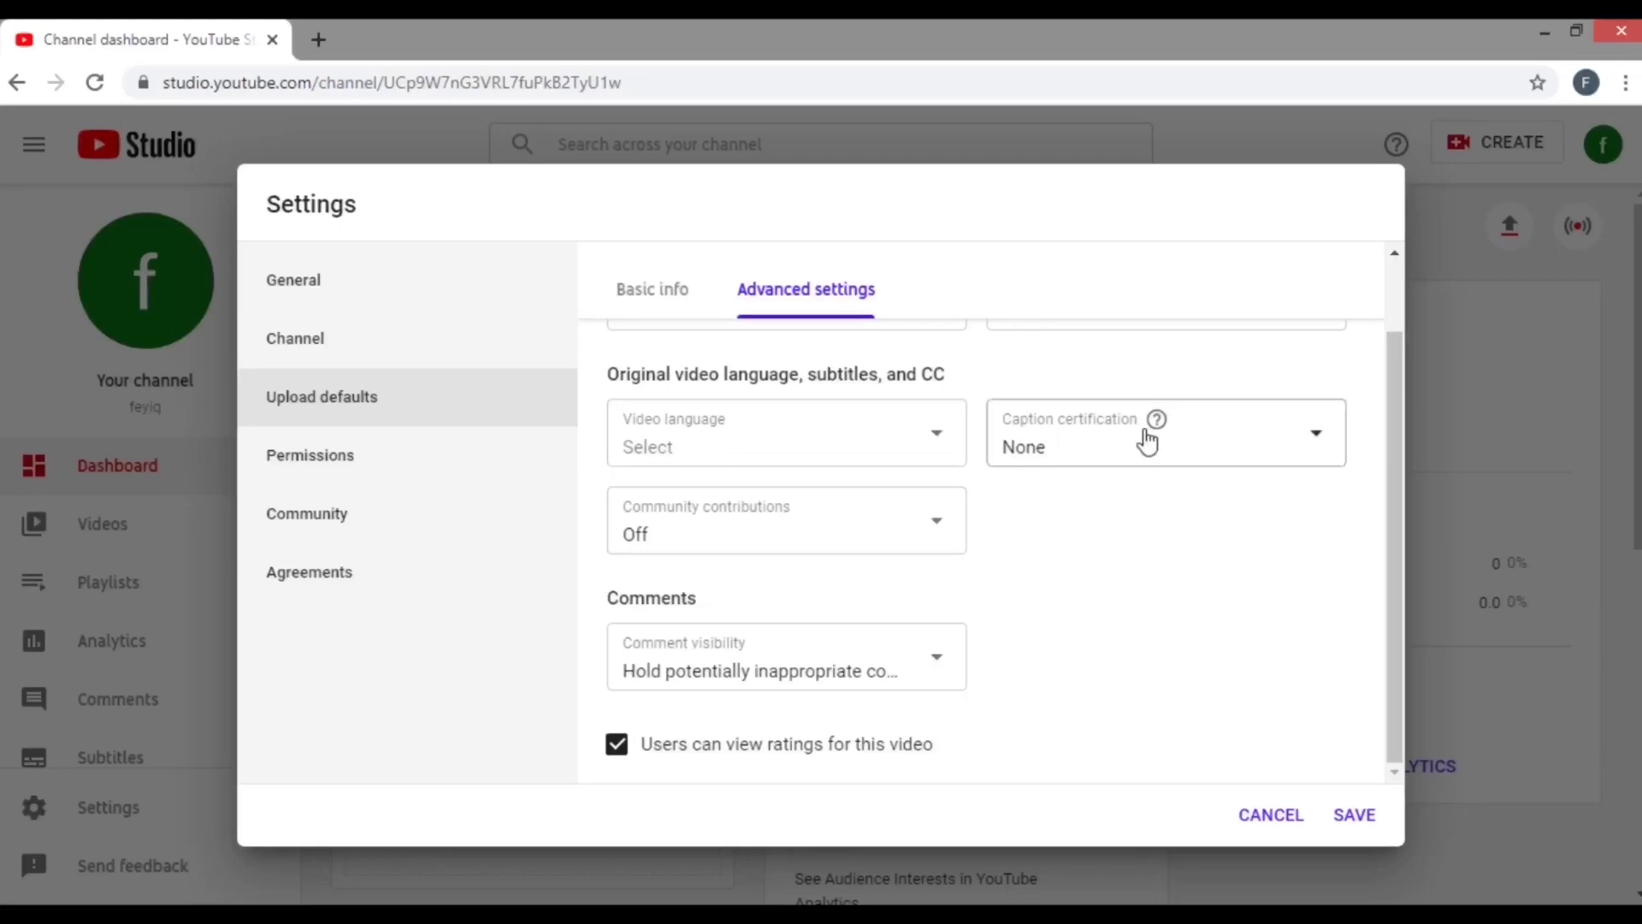
click(1299, 443)
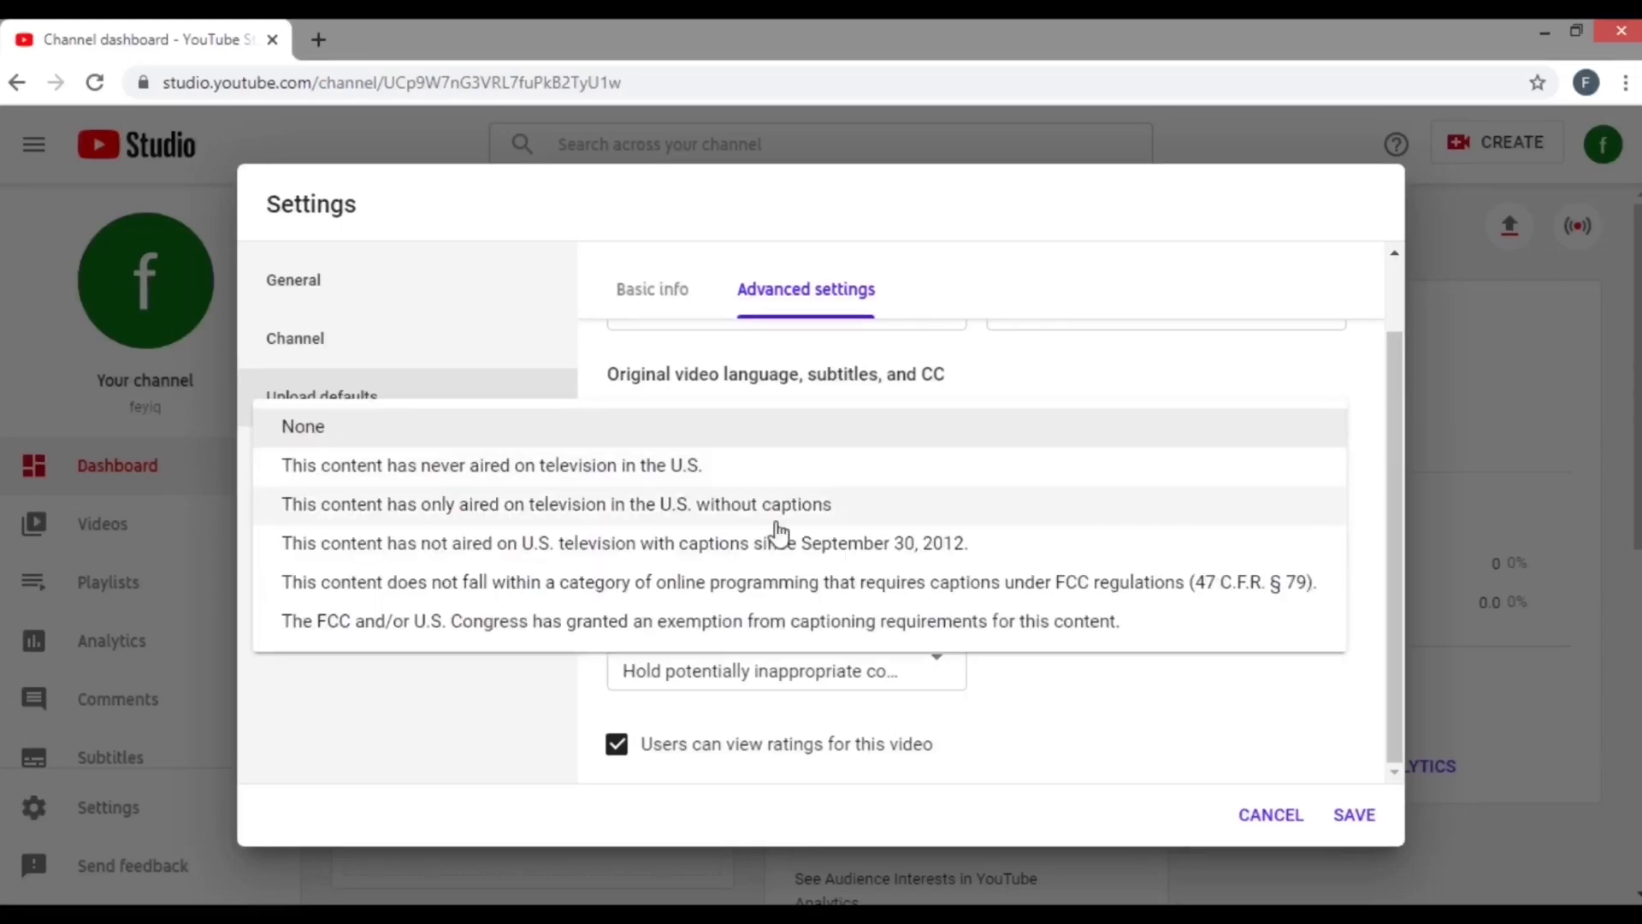
click(391, 466)
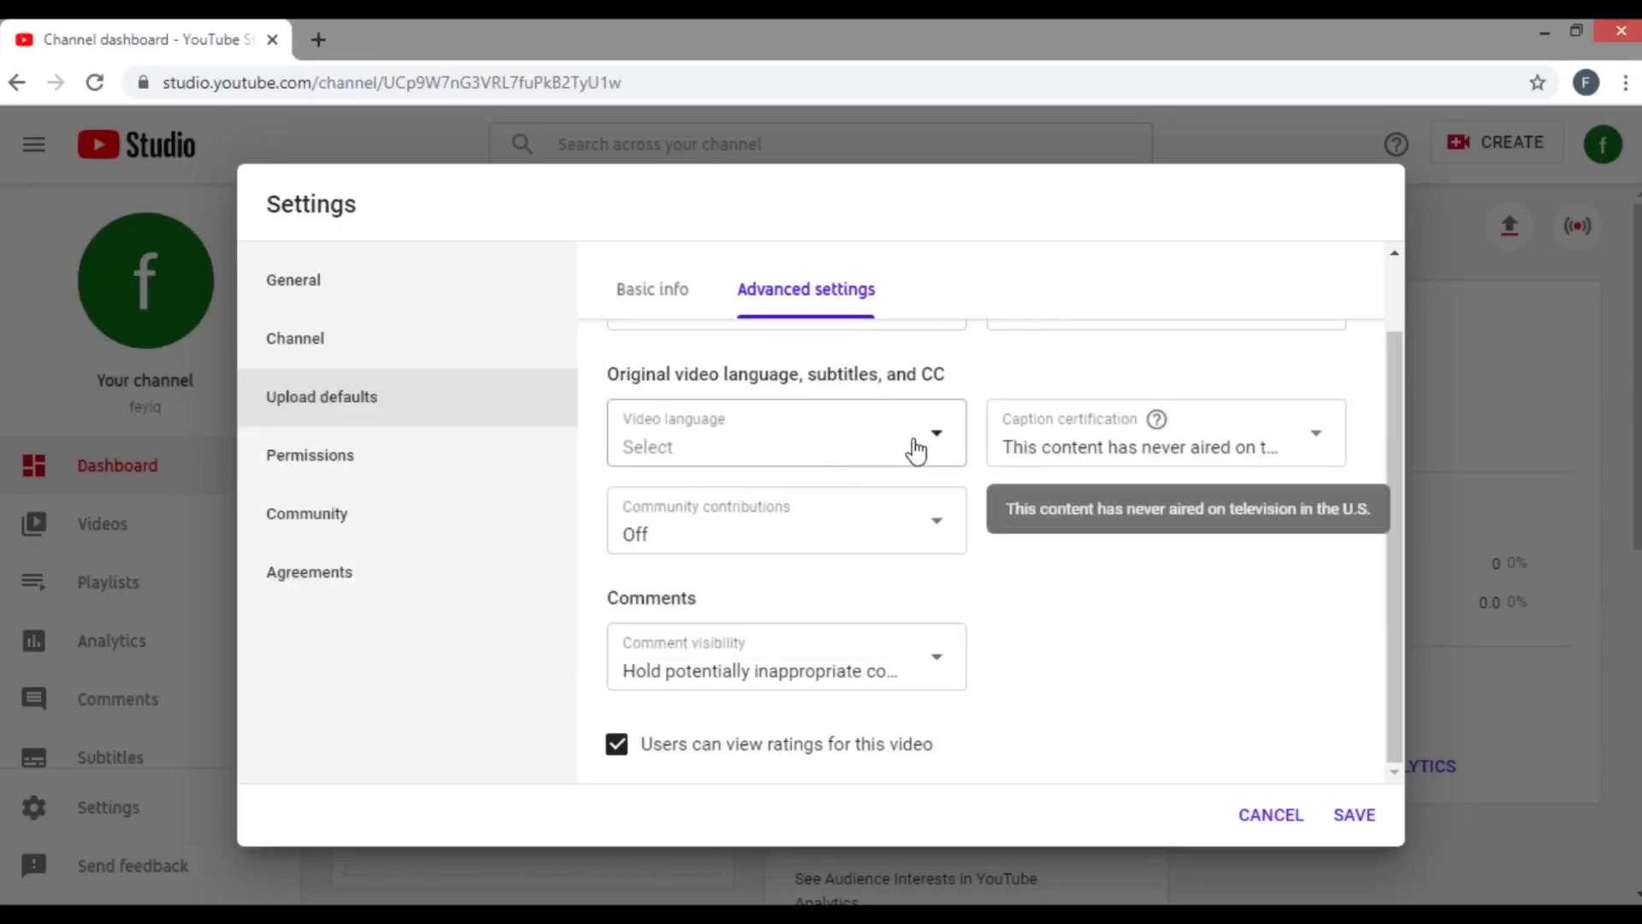
click(820, 532)
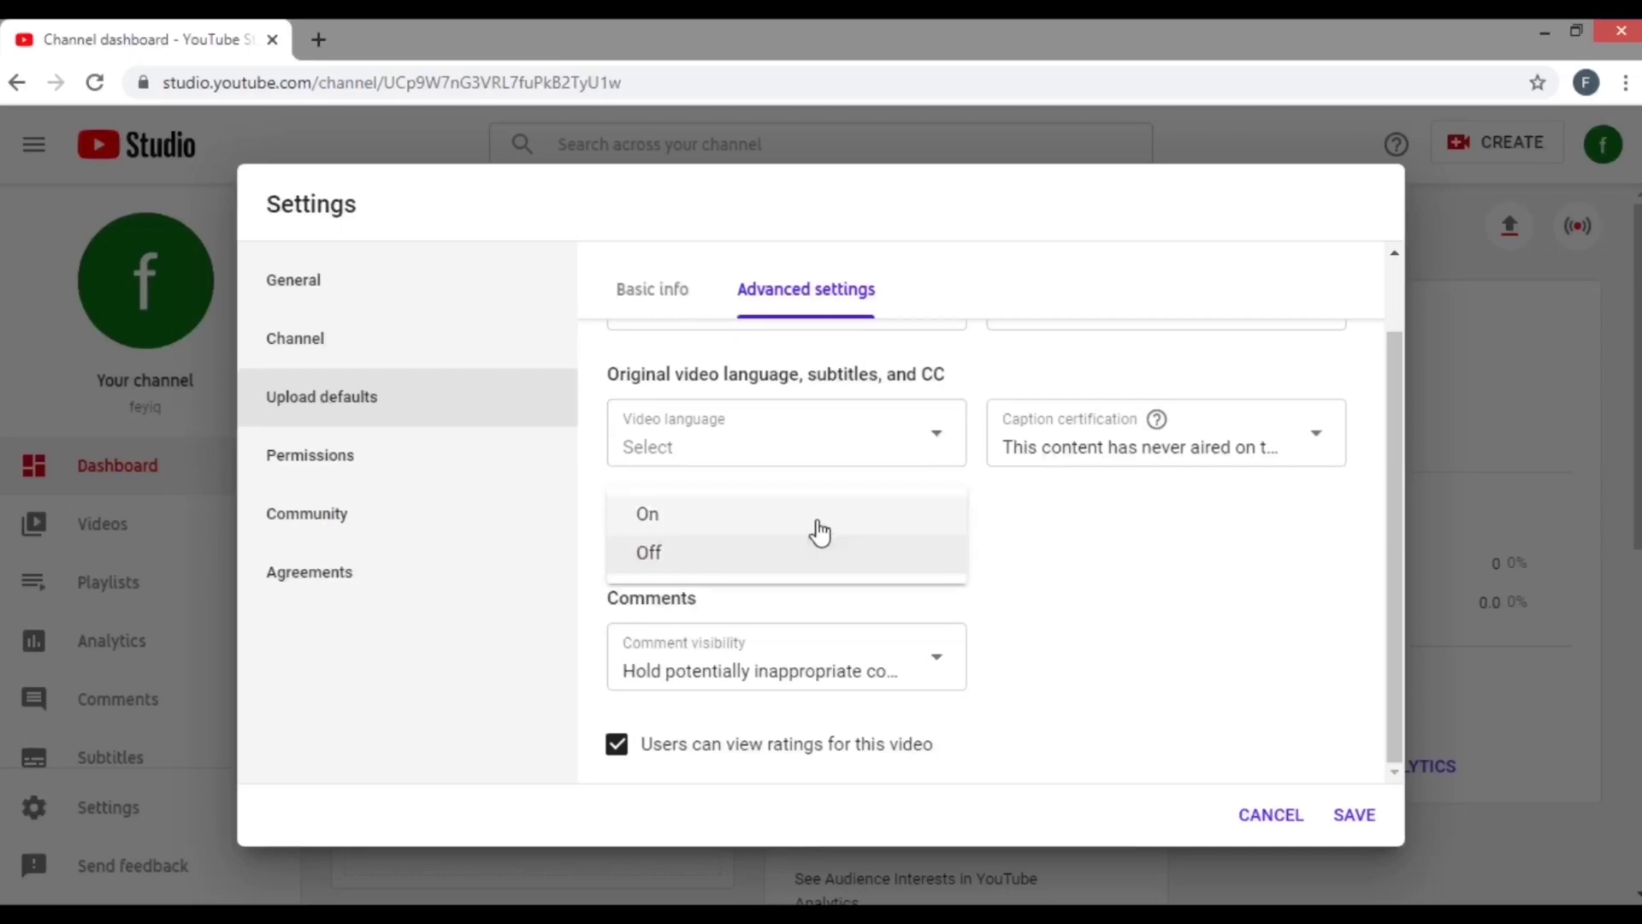
click(1038, 560)
Step: Review the permissions, community filters and defaults, and agreements settings, and save the channel settings
click(479, 455)
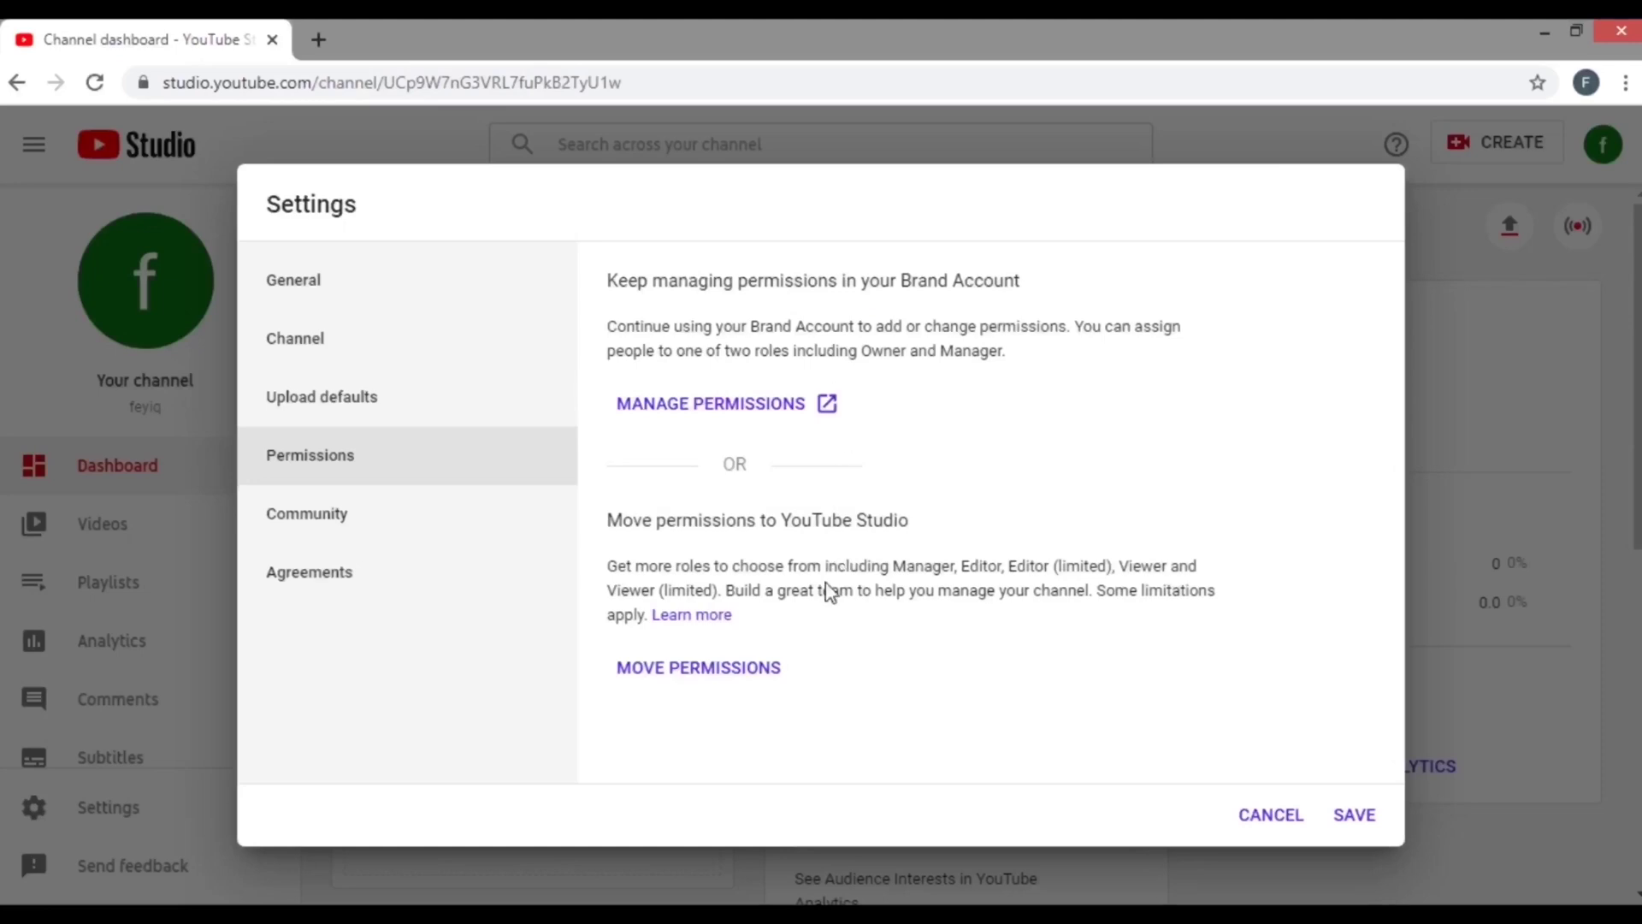
click(415, 537)
scroll(881, 494, down, 3)
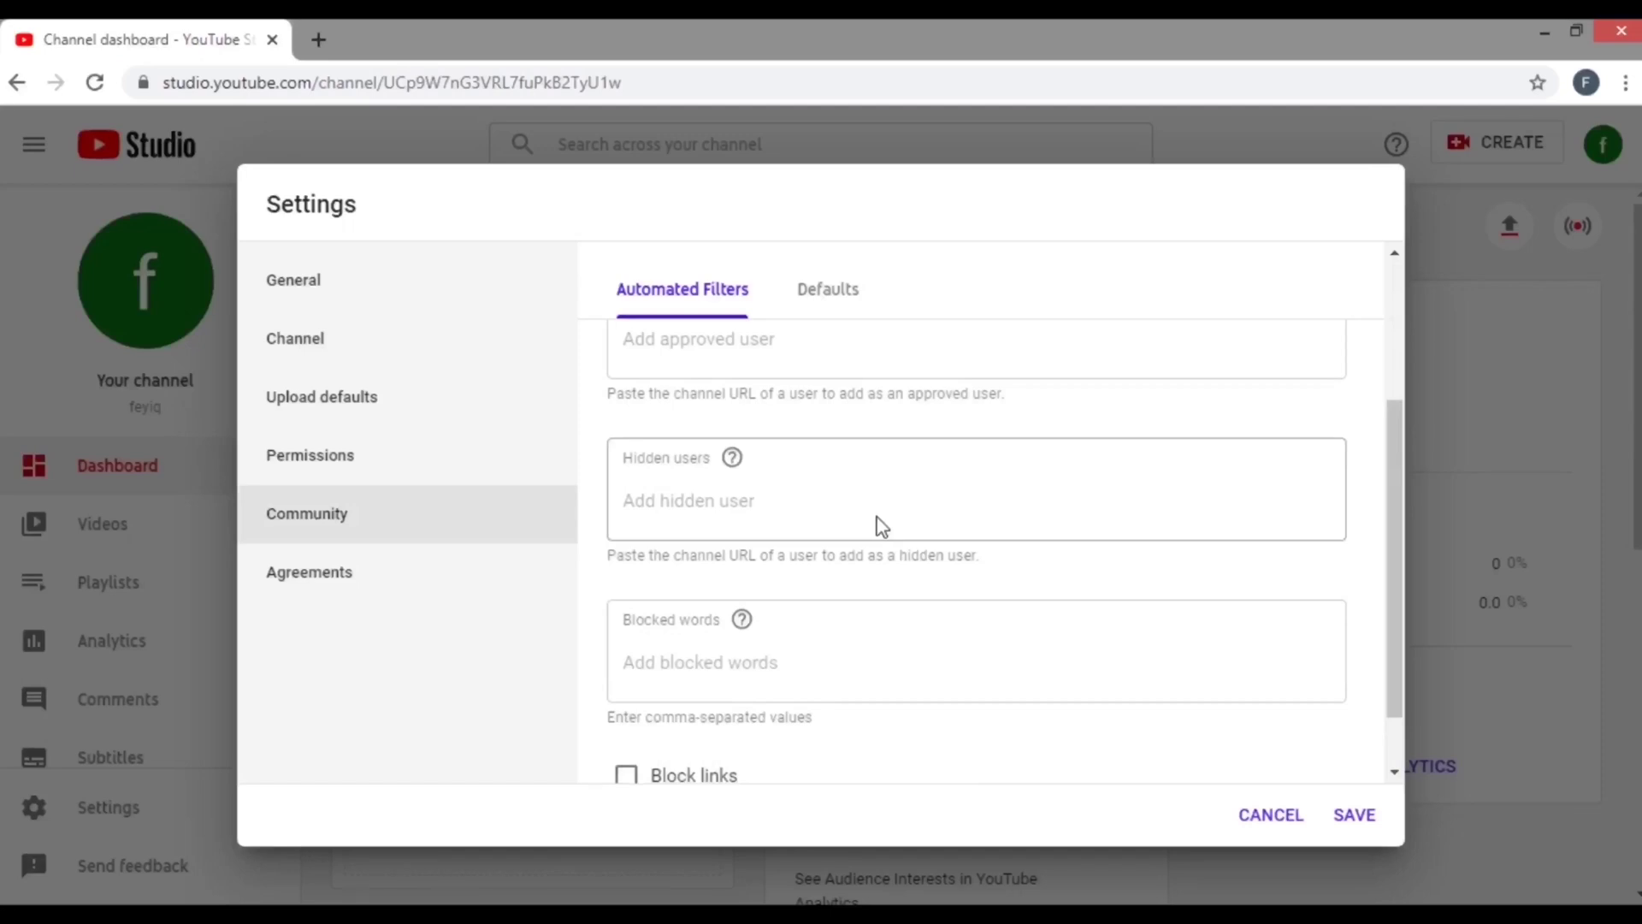
scroll(881, 526, up, 3)
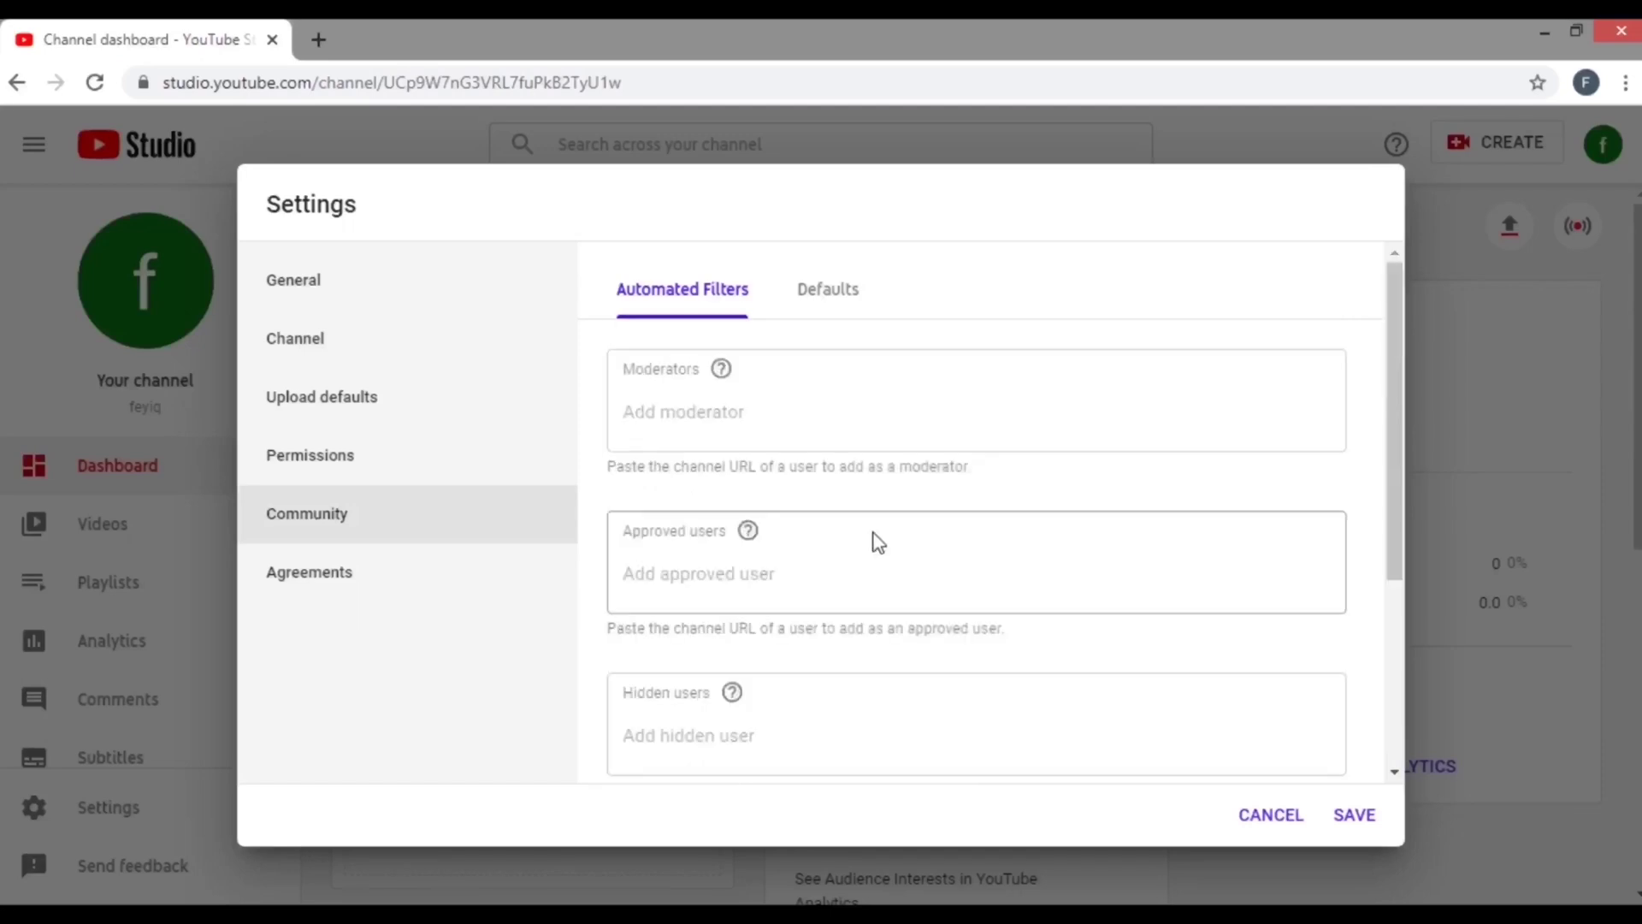
click(813, 310)
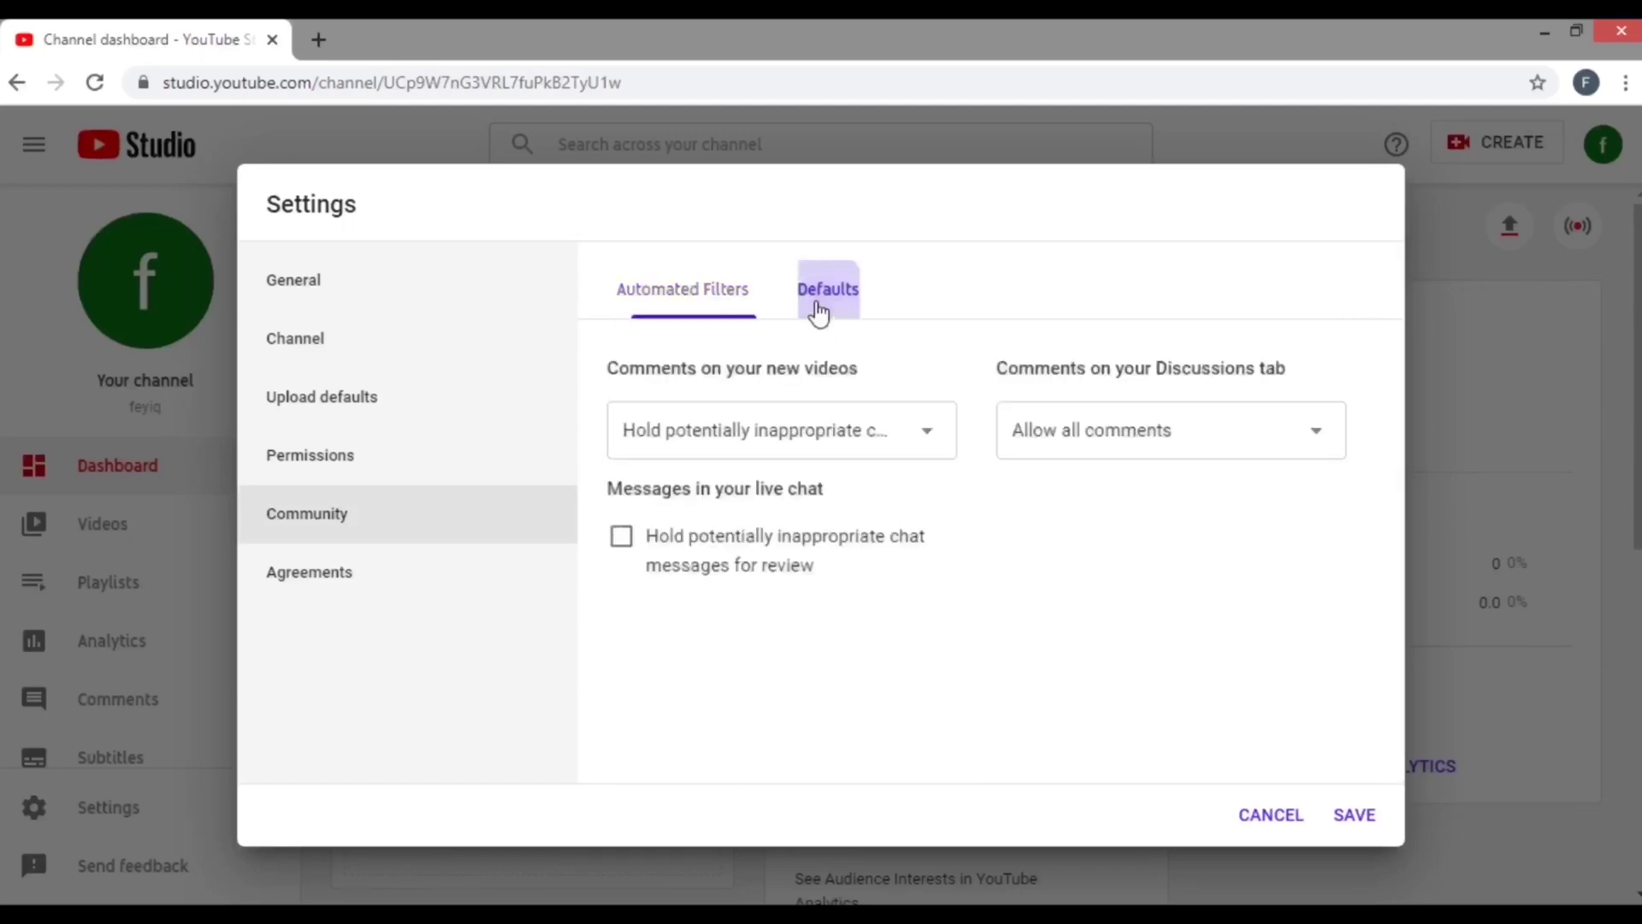
click(692, 312)
click(466, 582)
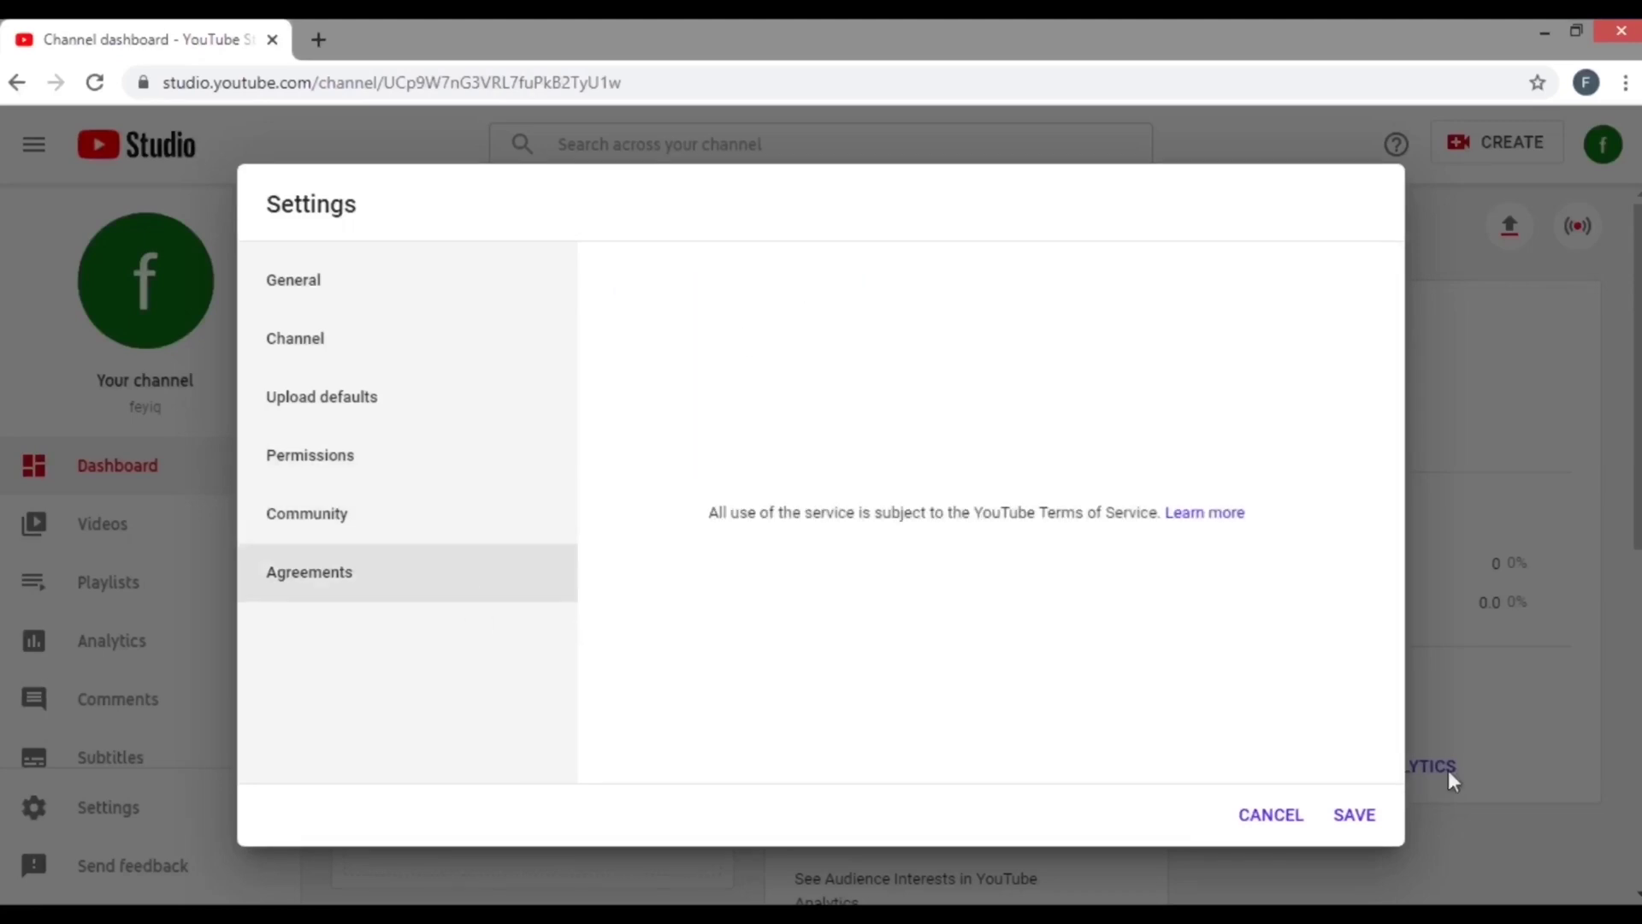
click(1351, 818)
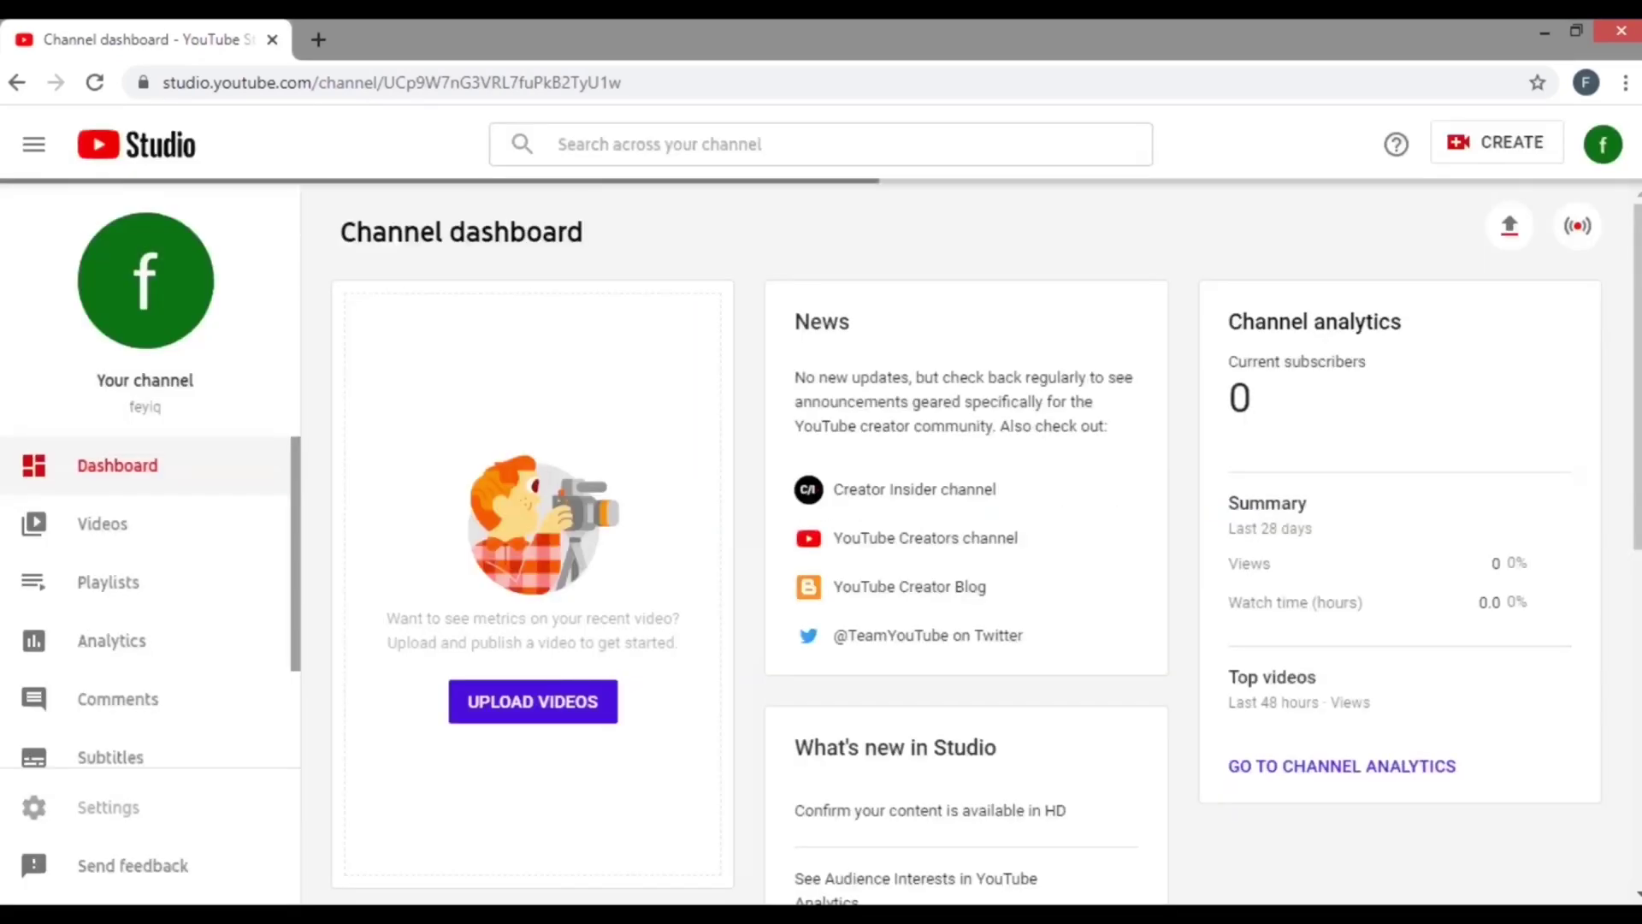